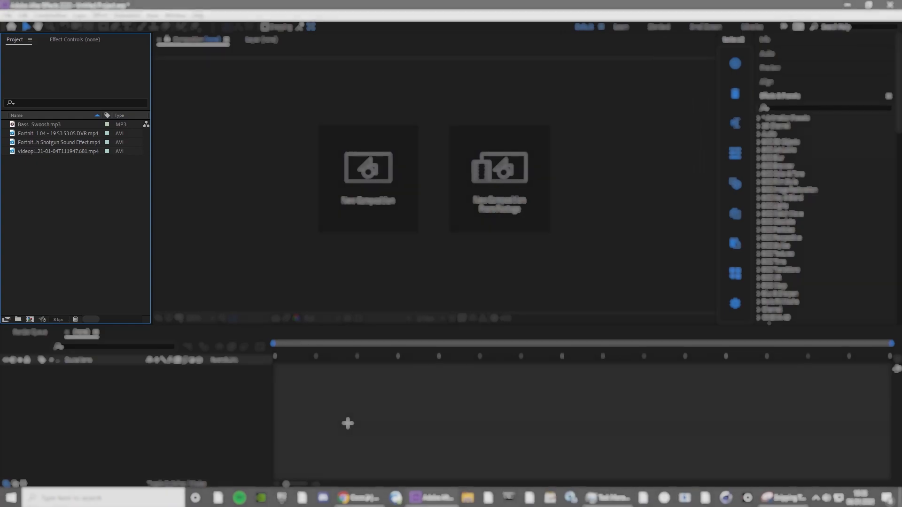
{"action": "double_click", "coordinate": [64, 221]}
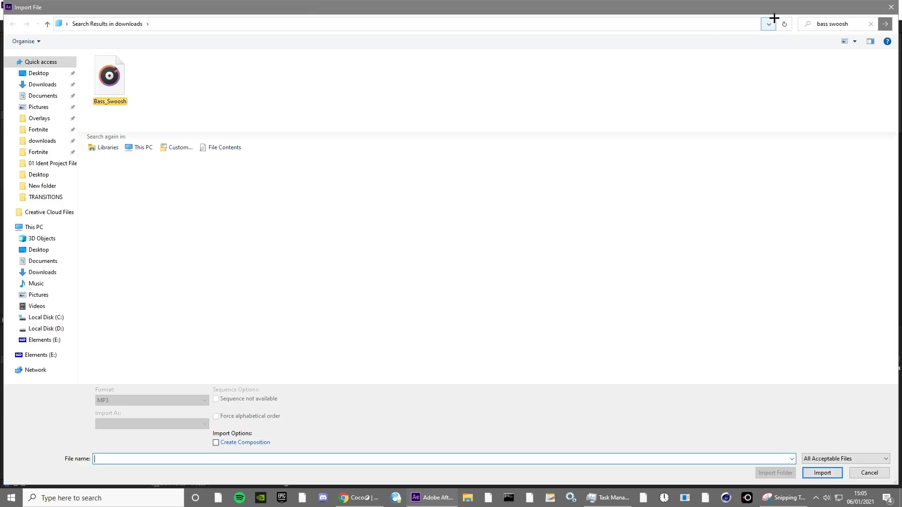
{"action": "left_click", "coordinate": [888, 7]}
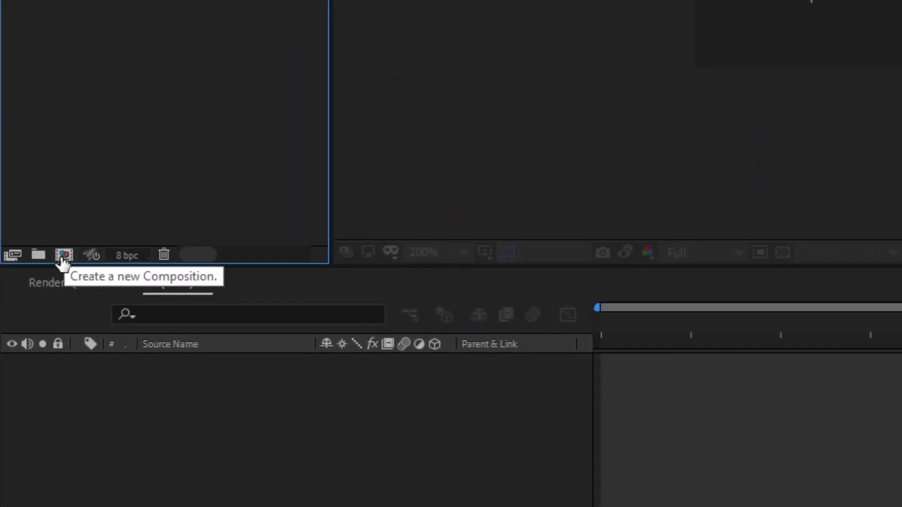
Step: Create a new 1920 x 1080, 60 fps composition with a duration of 0:01:00:00
{"action": "left_click", "coordinate": [63, 256]}
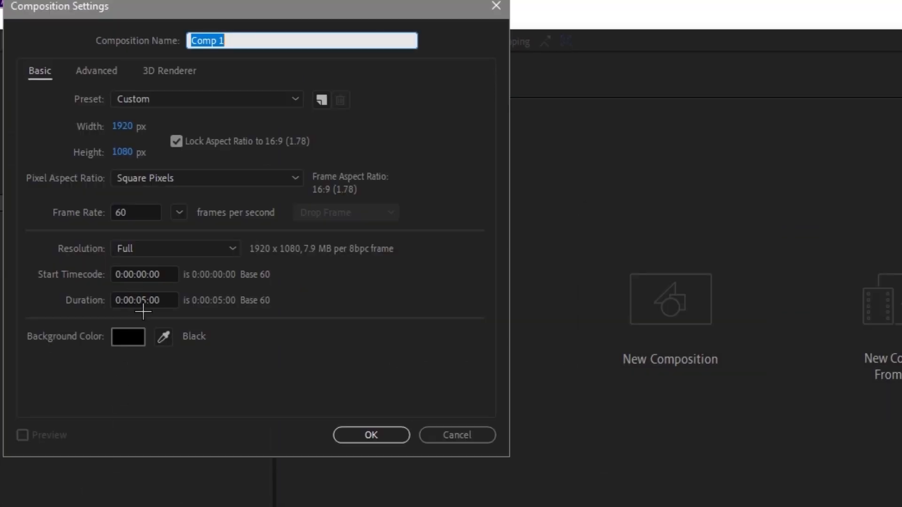
{"action": "left_click", "coordinate": [139, 301]}
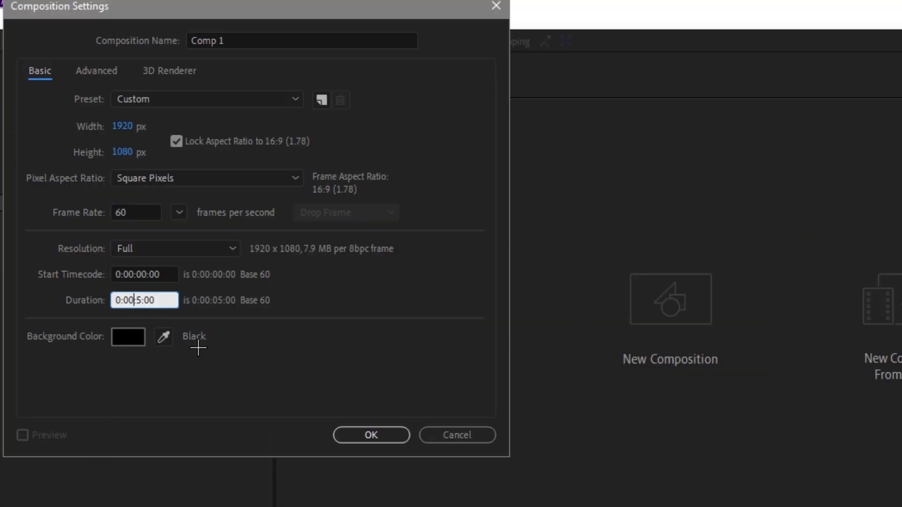
{"action": "key", "text": "BackSpace"}
{"action": "type", "text": "1:00"}
{"action": "left_click", "coordinate": [76, 228]}
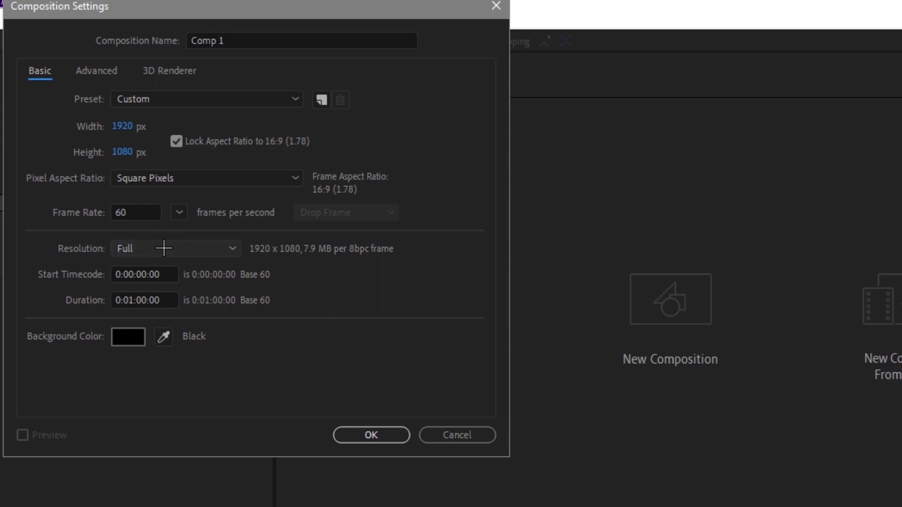
{"action": "left_click", "coordinate": [361, 433]}
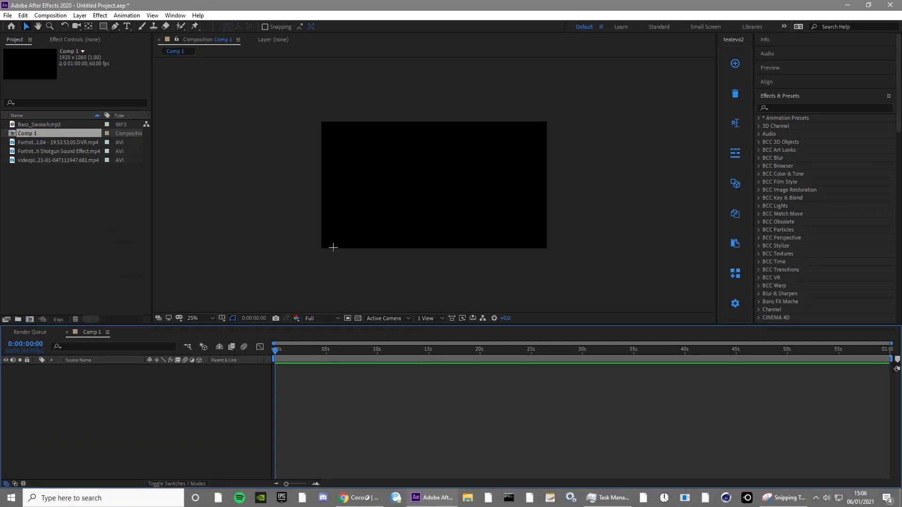
Step: Add the videoplayback music clip to the Comp 1 timeline and display its audio waveform
{"action": "left_click", "coordinate": [31, 227]}
{"action": "left_click_drag", "start_coordinate": [57, 162], "coordinate": [75, 392]}
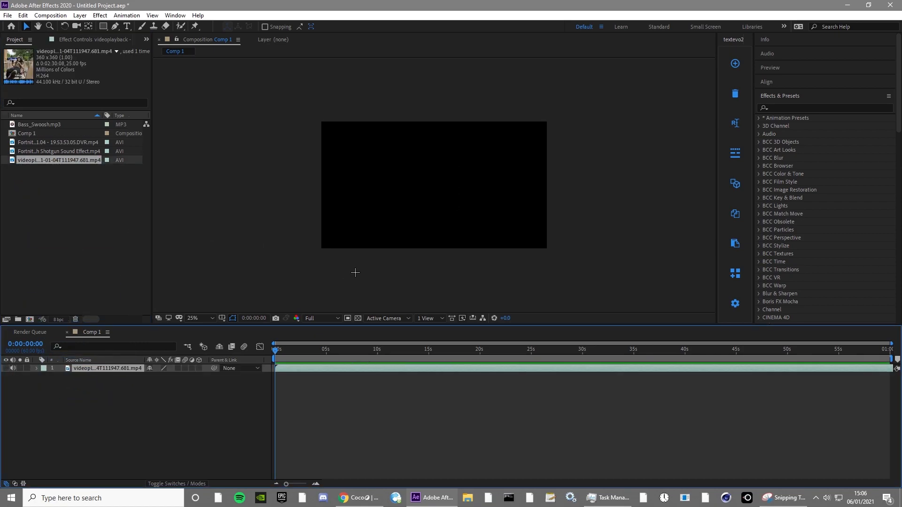
{"action": "key", "text": "period"}
{"action": "key", "text": "comma"}
{"action": "key", "text": "l"}
{"action": "key", "text": "l"}
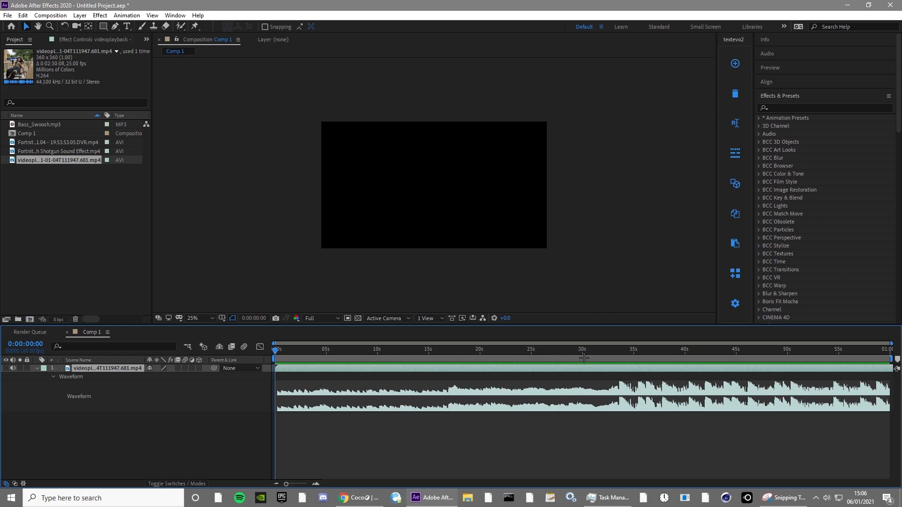
Step: Preview the music from about 33 seconds and shift its layer earlier so the beat drop falls at about 9.5 seconds
{"action": "left_click", "coordinate": [614, 351]}
{"action": "key", "text": "space"}
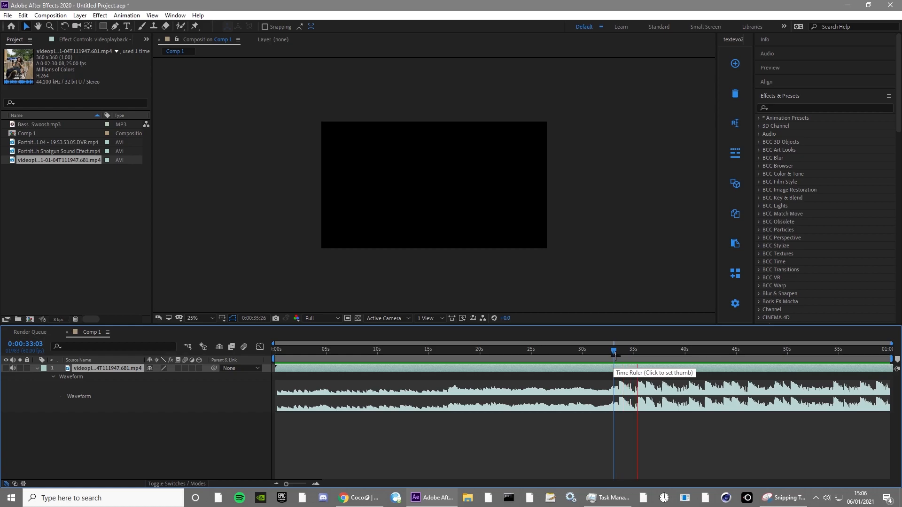
{"action": "left_click", "coordinate": [616, 356]}
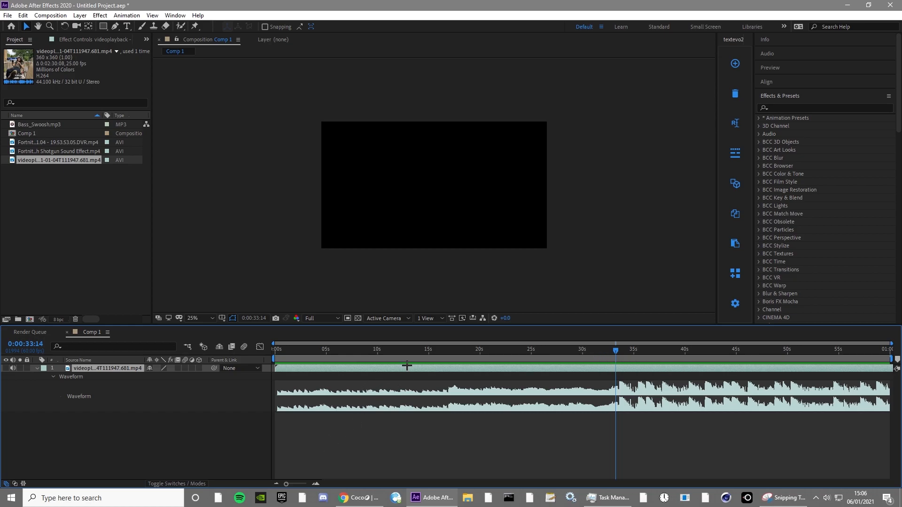
{"action": "left_click_drag", "start_coordinate": [407, 365], "coordinate": [311, 380]}
{"action": "left_click_drag", "start_coordinate": [246, 386], "coordinate": [314, 369]}
{"action": "left_click_drag", "start_coordinate": [375, 351], "coordinate": [371, 351]}
{"action": "key", "text": "Home"}
Step: Place a composition marker on the beat drop at 0:00:09:32
{"action": "left_click", "coordinate": [317, 484]}
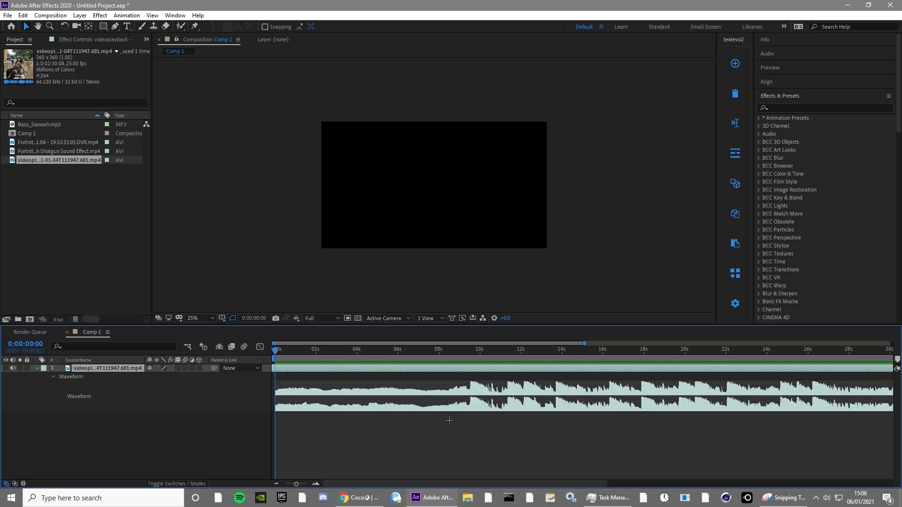
{"action": "left_click_drag", "start_coordinate": [469, 350], "coordinate": [470, 350]}
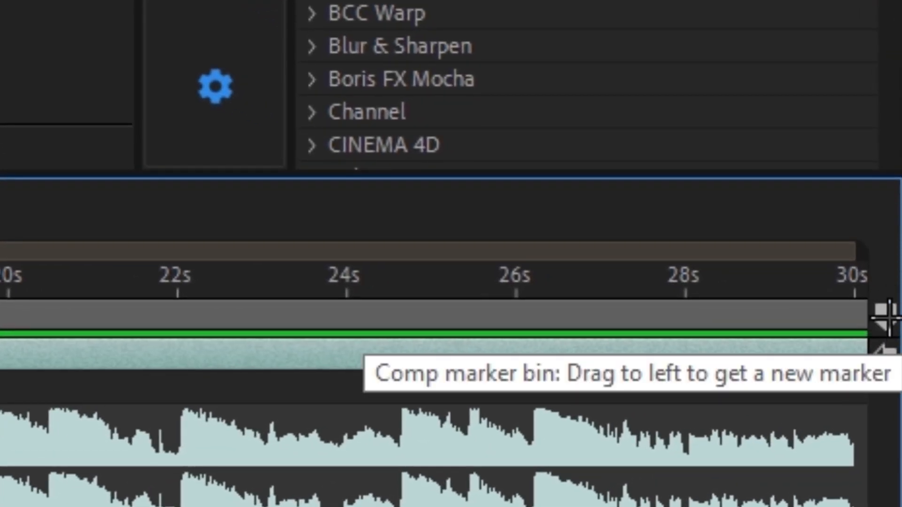
{"action": "mouse_move", "coordinate": [886, 314]}
{"action": "left_mouse_down"}
{"action": "mouse_move", "coordinate": [880, 352]}
{"action": "mouse_move", "coordinate": [475, 358]}
{"action": "left_mouse_up"}
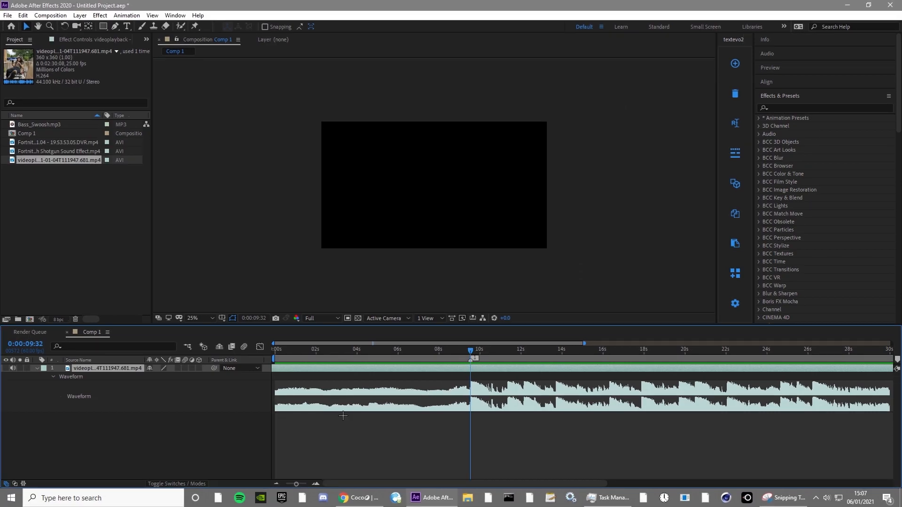
Step: Add the Fortnite DVR gameplay clip above the music layer and shift it earlier so the gunshot lands on the marker at 0:00:09:32
{"action": "left_click", "coordinate": [37, 369]}
{"action": "left_click_drag", "start_coordinate": [28, 142], "coordinate": [40, 369]}
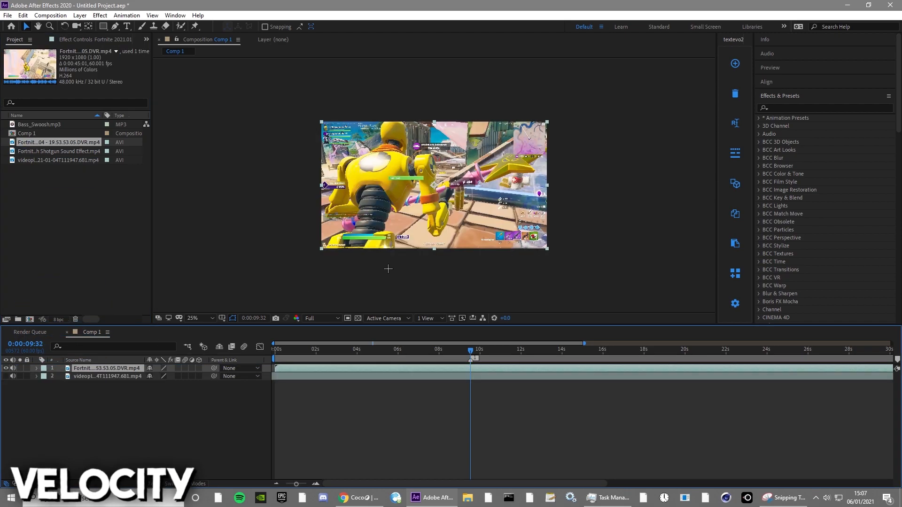
{"action": "left_click_drag", "start_coordinate": [670, 371], "coordinate": [456, 373]}
{"action": "key", "text": "period"}
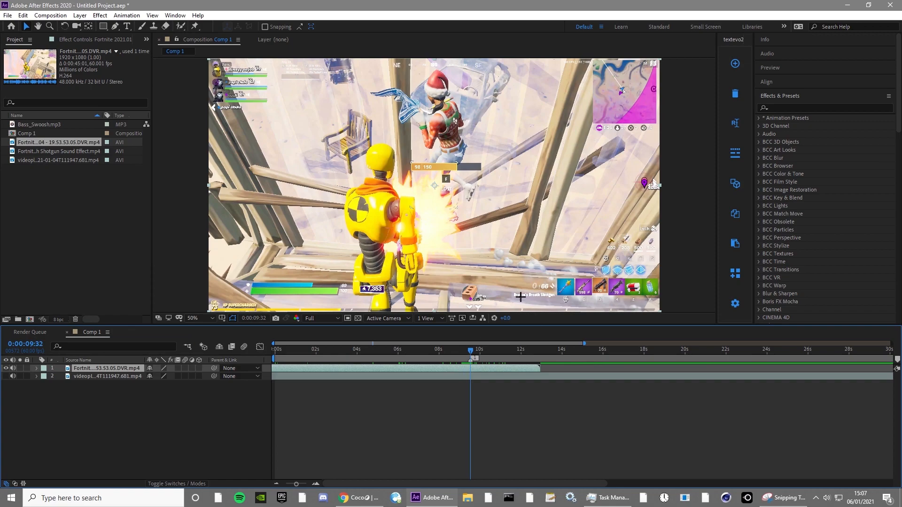
{"action": "left_click", "coordinate": [316, 483]}
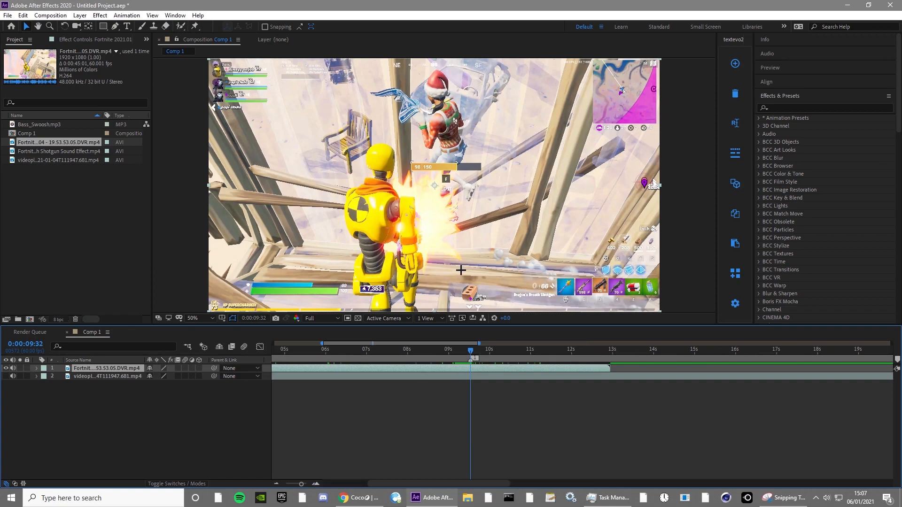
{"action": "key", "text": "Page_Up"}
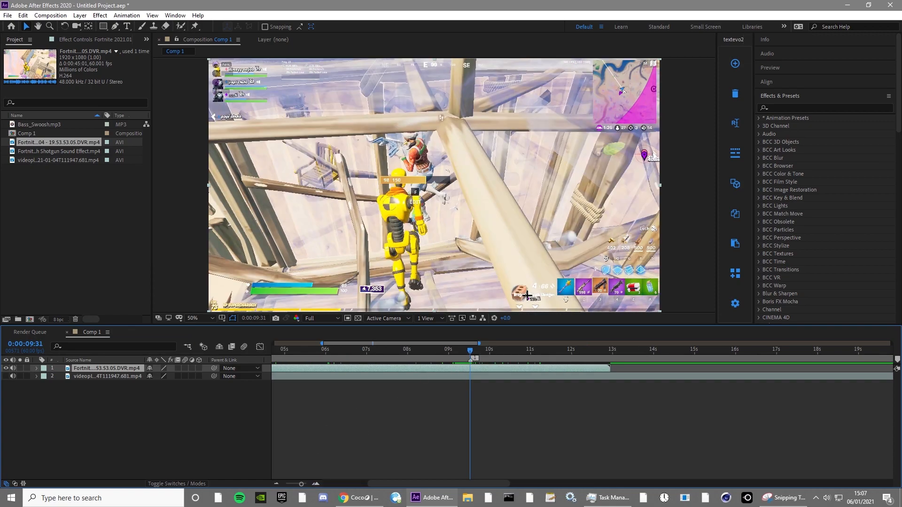
{"action": "key", "text": "Page_Down"}
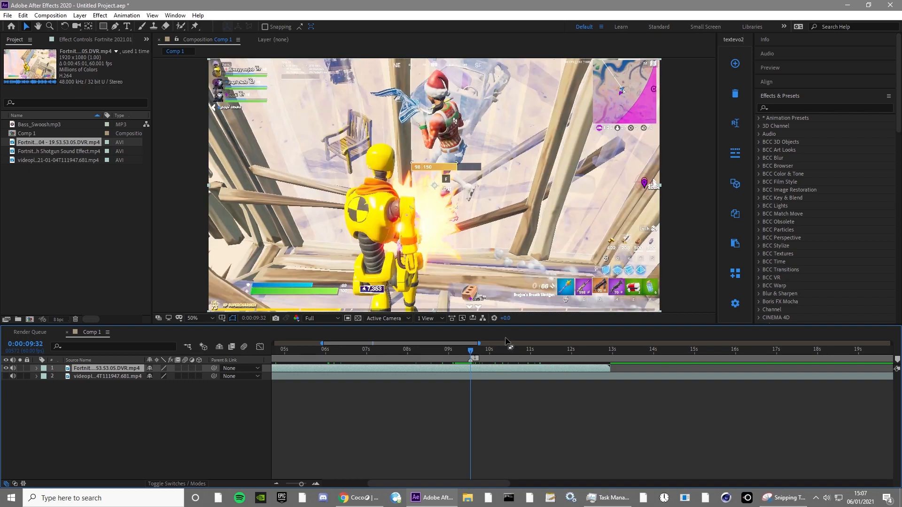
{"action": "key", "text": "comma"}
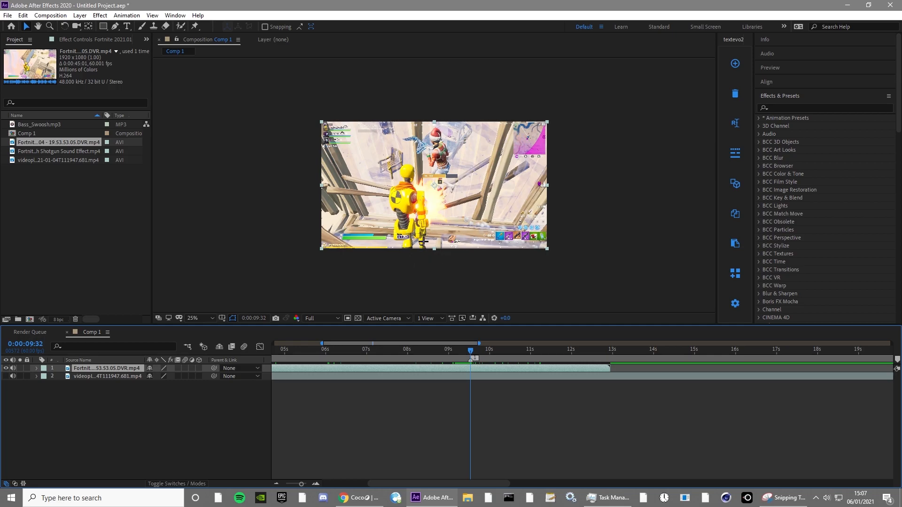
Step: Try enabling time remapping on the gameplay layer
{"action": "key", "text": "ctrl+alt+t"}
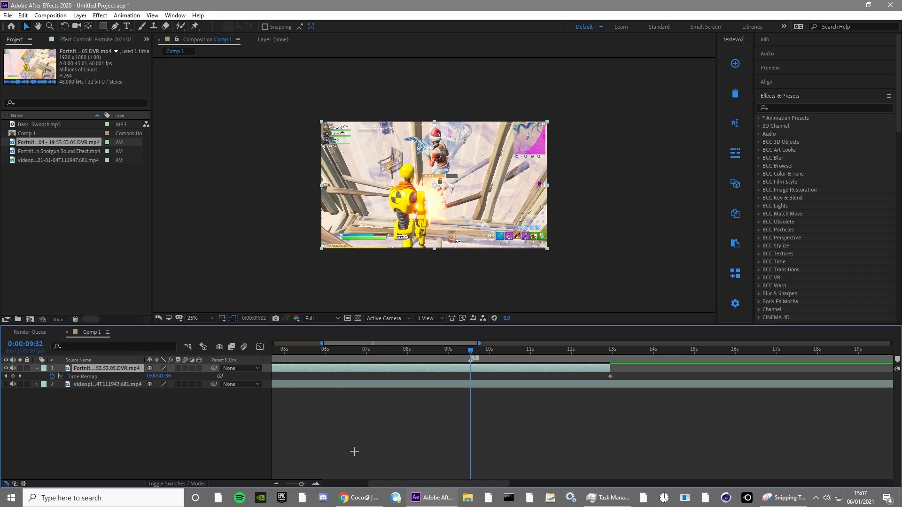
{"action": "key", "text": "u"}
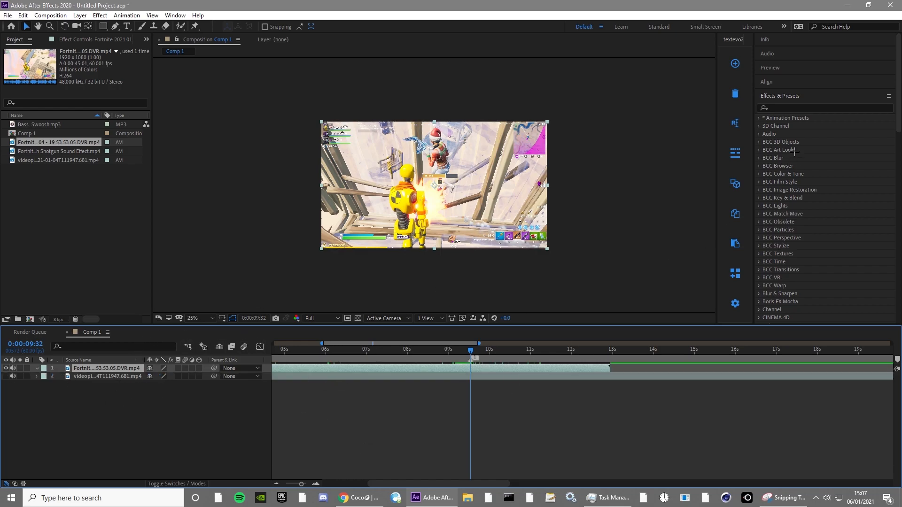
Step: Find the BCC Velocity Remap effect and apply it to the gameplay layer
{"action": "left_click", "coordinate": [832, 107]}
{"action": "type", "text": "bcc"}
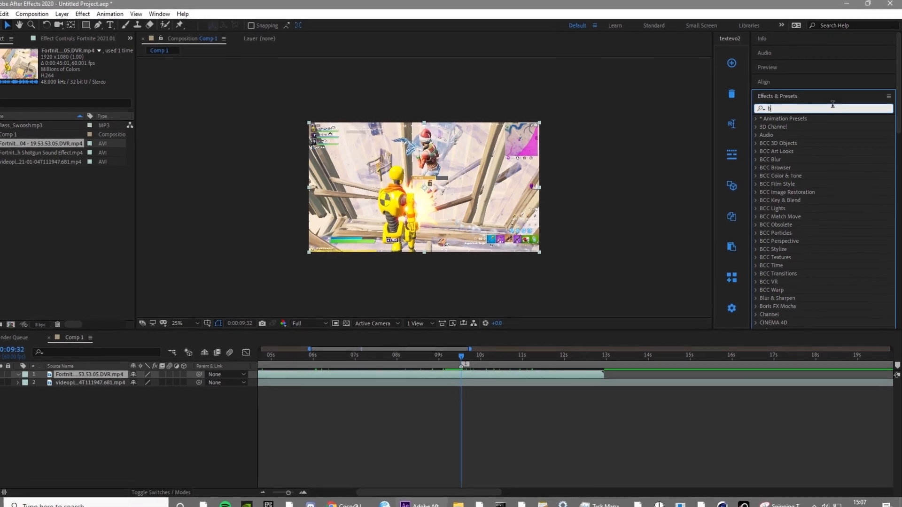
{"action": "type", "text": " velo"}
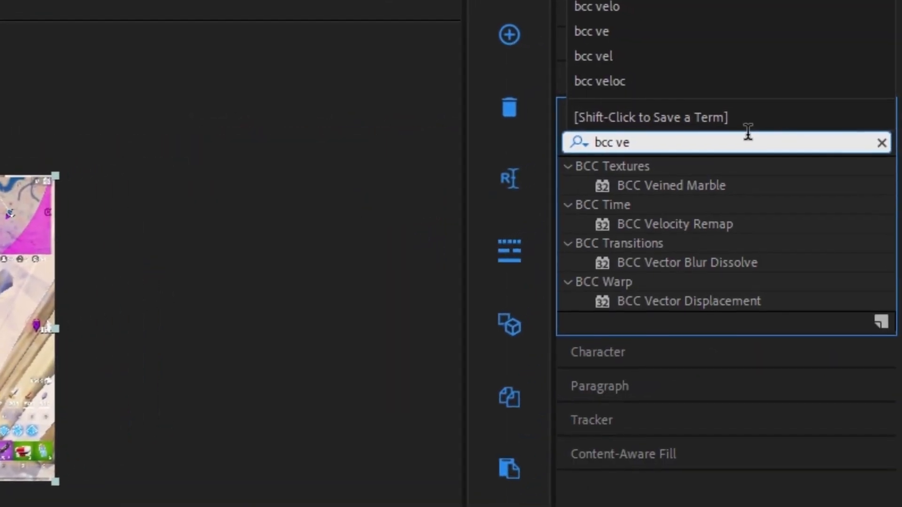
{"action": "type", "text": "cit"}
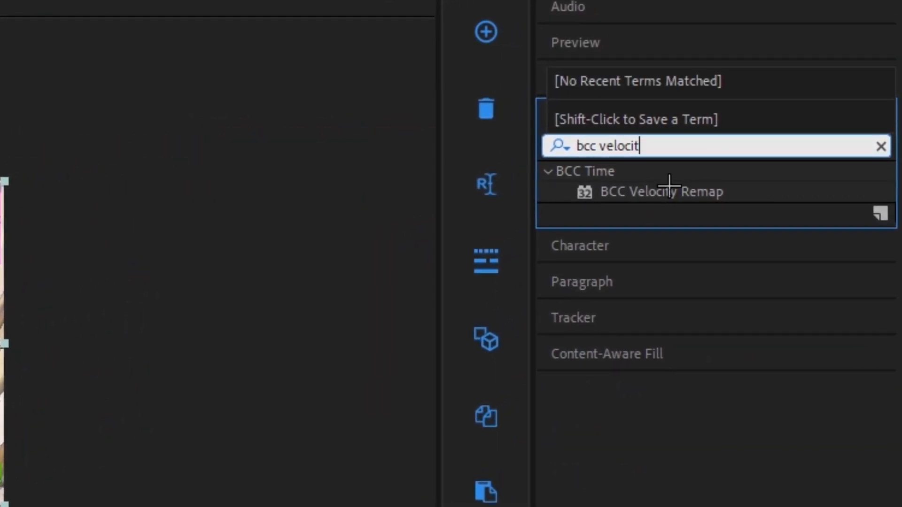
{"action": "left_click", "coordinate": [650, 196]}
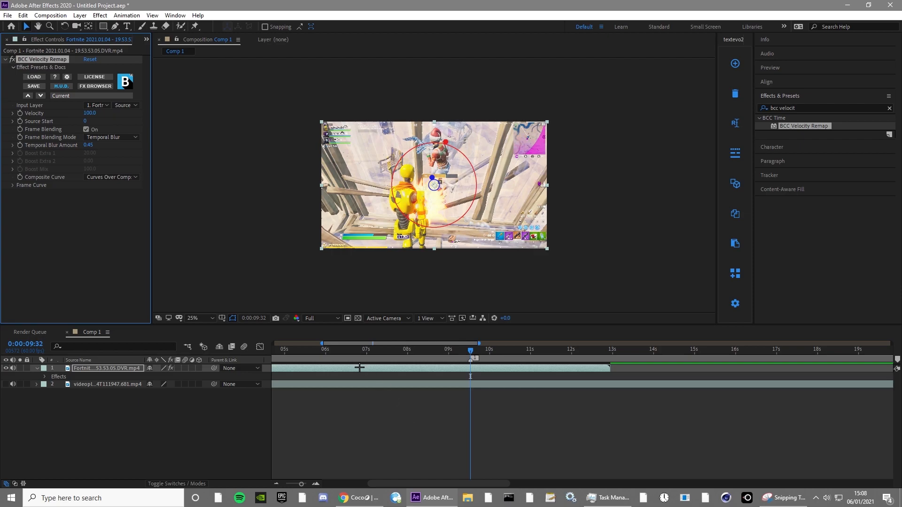
Step: Turn off frame blending in BCC Velocity Remap and set its input layer to None
{"action": "left_click", "coordinate": [85, 130]}
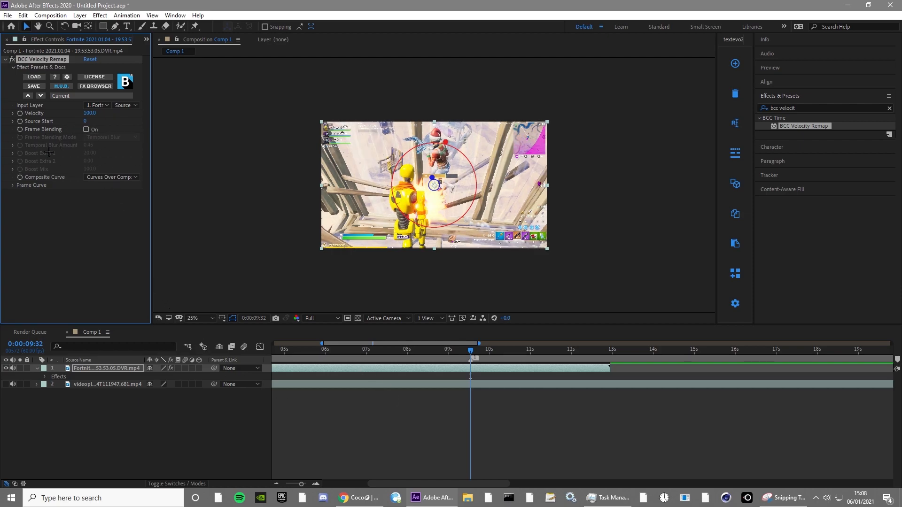
{"action": "left_click", "coordinate": [96, 106]}
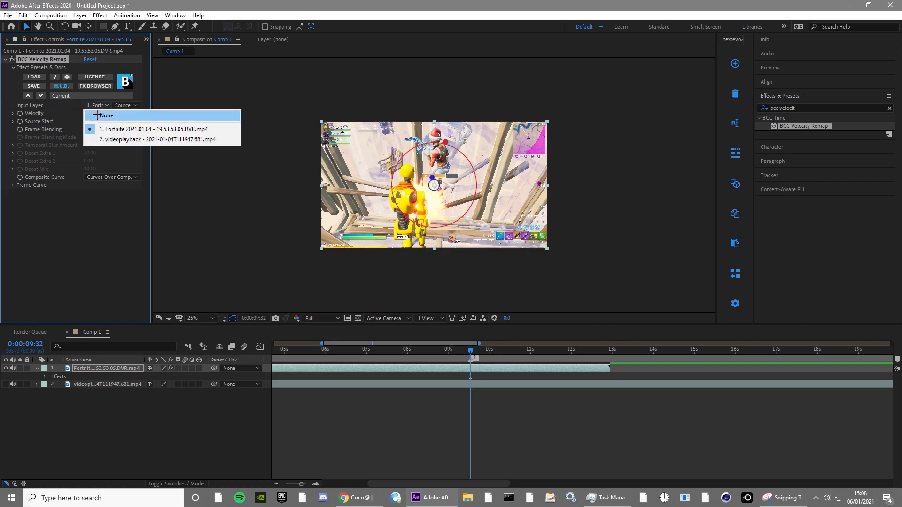
{"action": "left_click", "coordinate": [97, 113]}
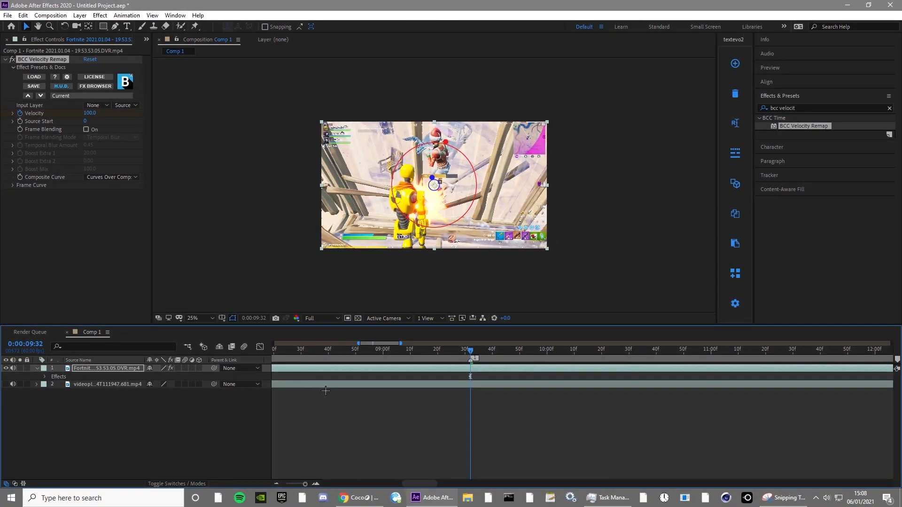
Step: Reveal the gameplay layer's keyframed Velocity property and add another keyframe four frames before the marker
{"action": "key", "text": "u"}
{"action": "left_click", "coordinate": [367, 410]}
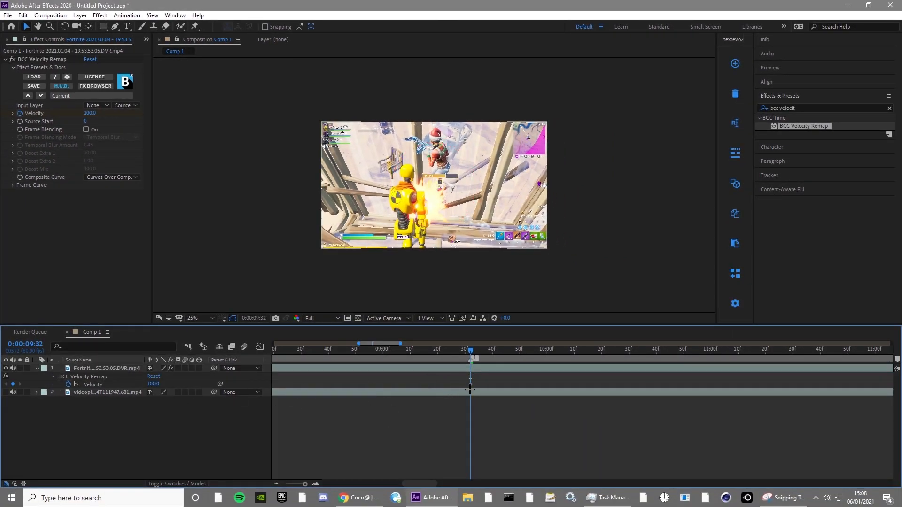
{"action": "left_click", "coordinate": [423, 368]}
{"action": "left_click", "coordinate": [329, 422]}
{"action": "left_click", "coordinate": [107, 369]}
{"action": "left_click", "coordinate": [141, 423]}
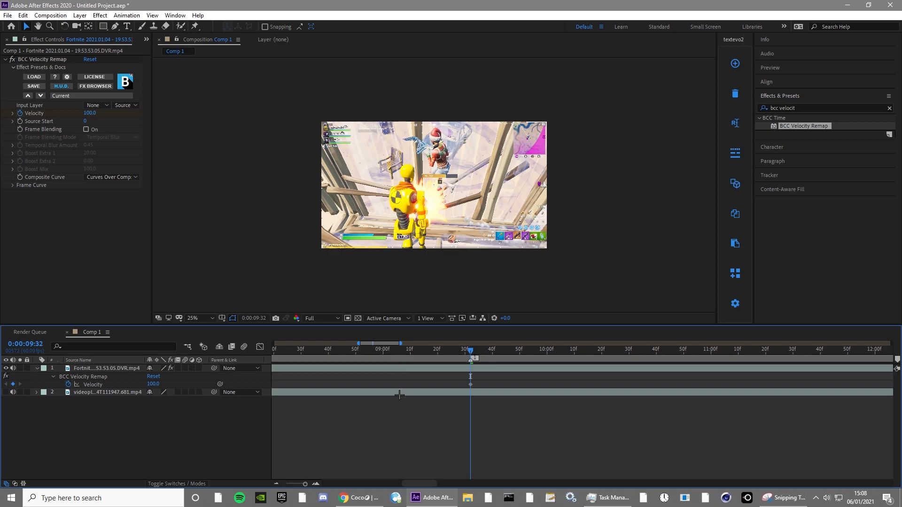
{"action": "key", "text": "Page_Up"}
{"action": "key", "text": "Page_Up"}
{"action": "key", "text": "Page_Up"}
{"action": "key", "text": "Page_Up"}
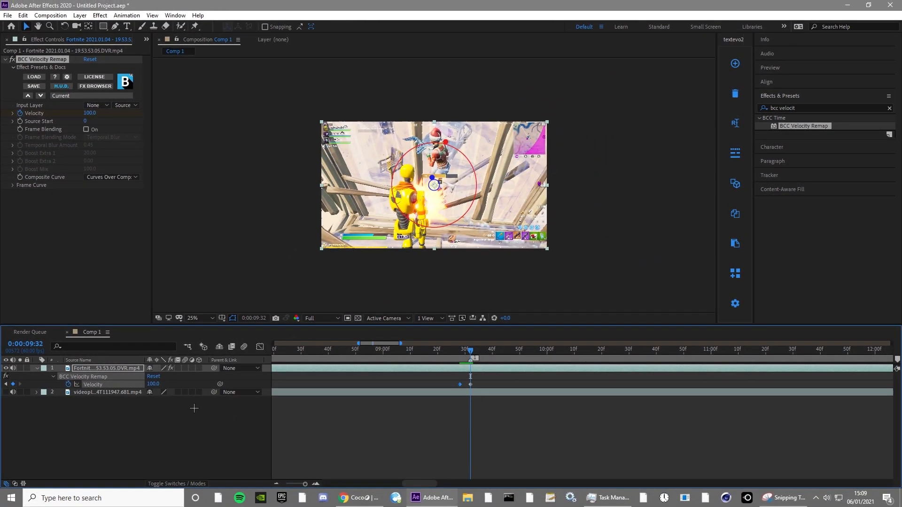
Step: Add a Velocity keyframe at 0:00:09:36 and set its value to 50
{"action": "key", "text": "space"}
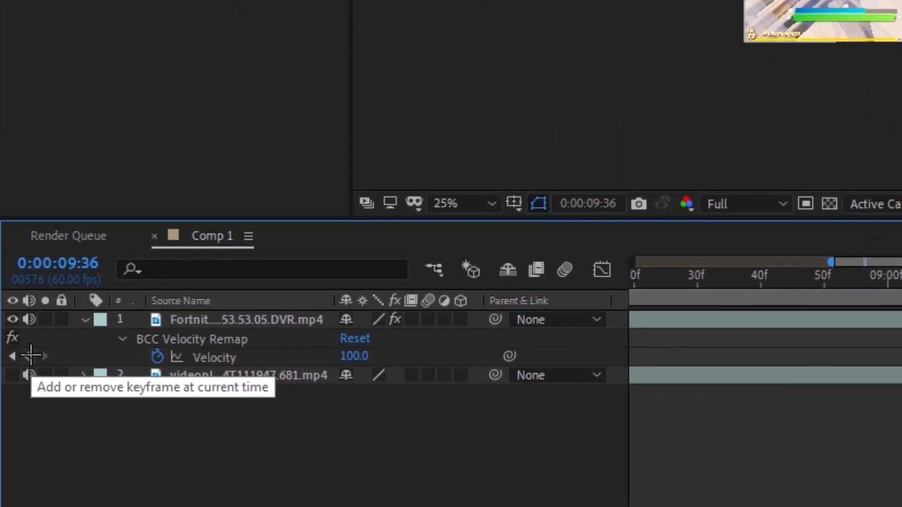
{"action": "left_click", "coordinate": [15, 380]}
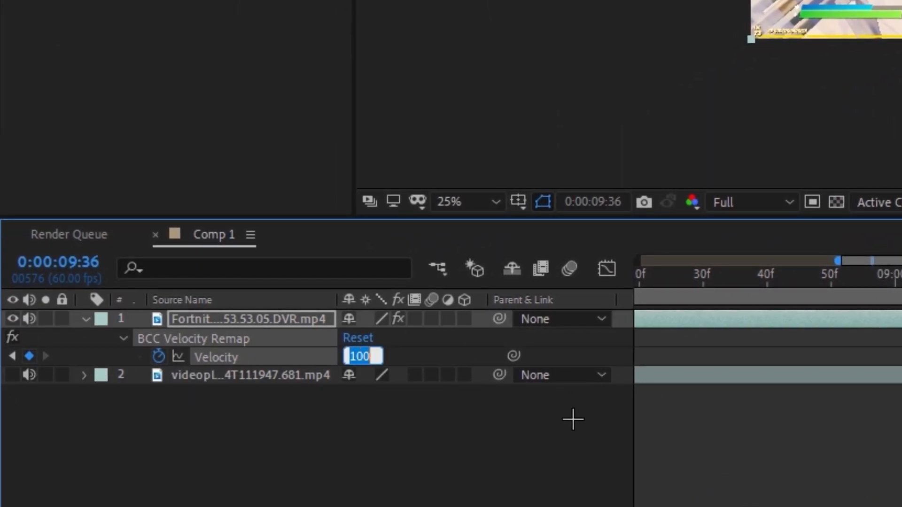
{"action": "type", "text": "50"}
{"action": "key", "text": "Return"}
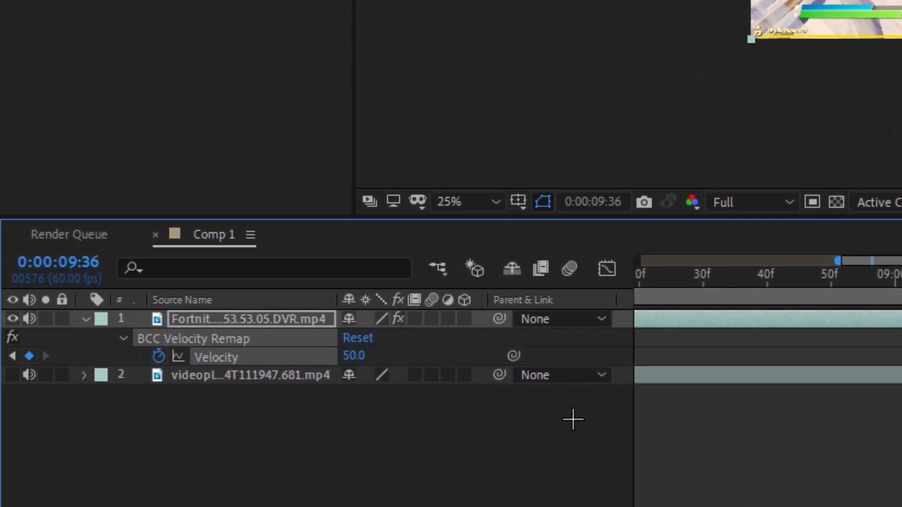
Step: Set the Velocity keyframe at the 0:00:09:32 marker to 350
{"action": "left_click", "coordinate": [13, 356]}
{"action": "left_click", "coordinate": [354, 356]}
{"action": "type", "text": "3"}
{"action": "key", "text": "Return"}
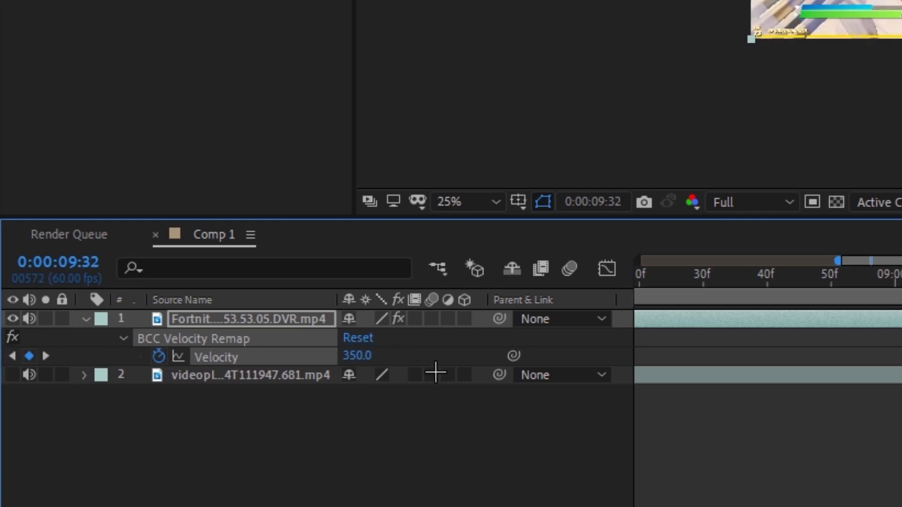
Step: Set the Velocity keyframe at 0:00:09:28, four frames before the marker, to 50
{"action": "left_click", "coordinate": [11, 357]}
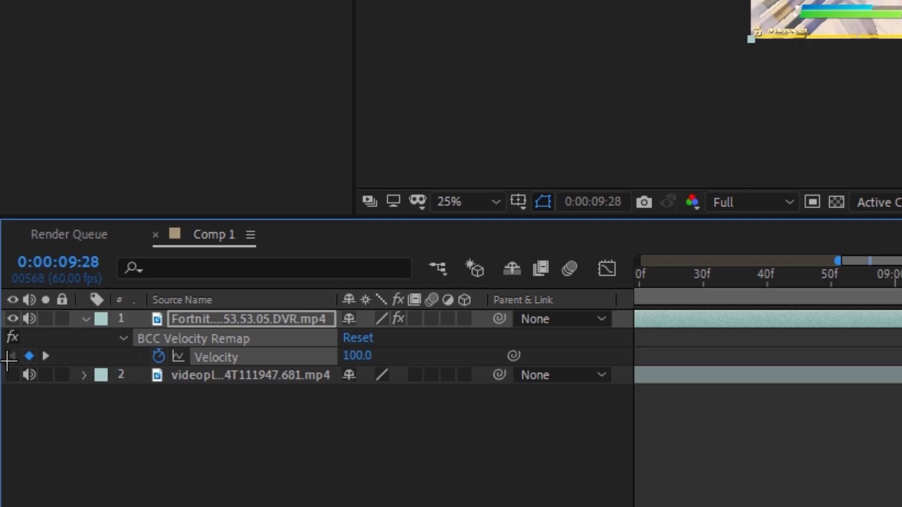
{"action": "left_click", "coordinate": [360, 355]}
{"action": "type", "text": "50"}
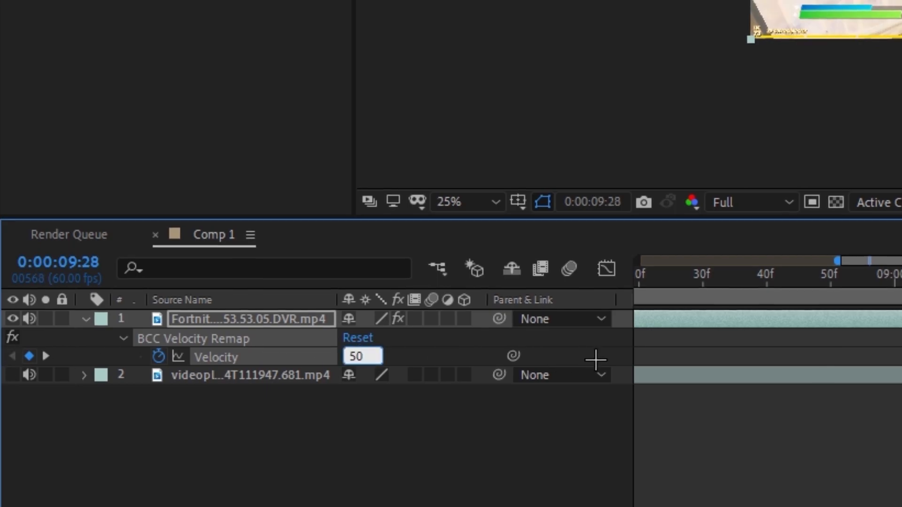
{"action": "key", "text": "Return"}
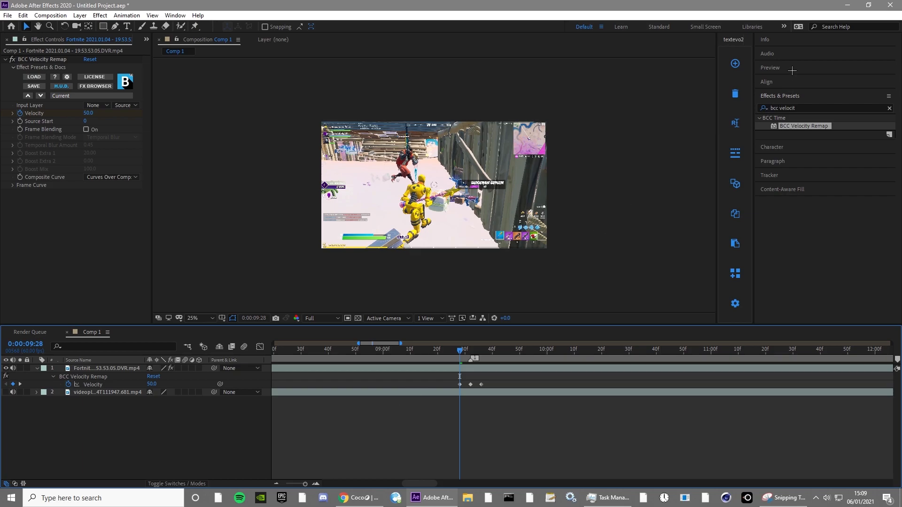
Step: Add a Velocity keyframe at 0:00:09:18 with a value of 100 and play back the velocity ramp
{"action": "left_click", "coordinate": [792, 69]}
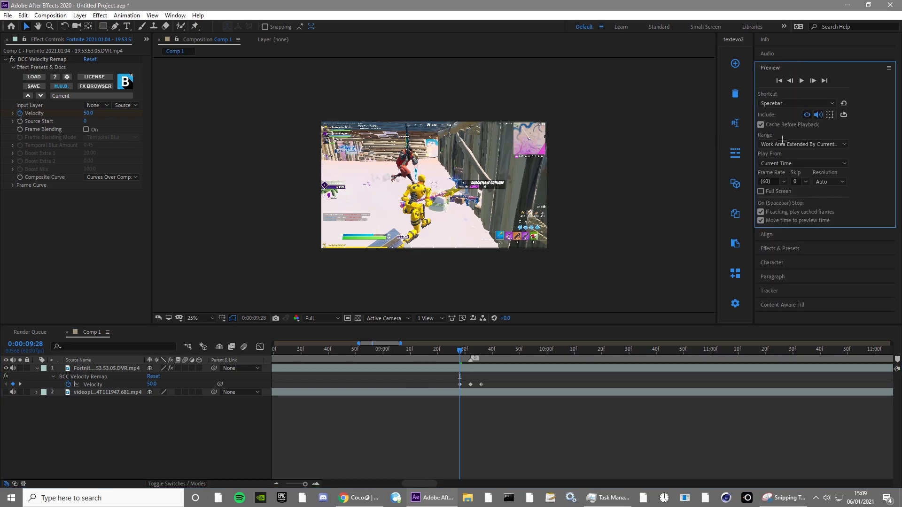
{"action": "key", "text": "Page_Up"}
{"action": "key", "text": "Page_Up"}
{"action": "key", "text": "Page_Up"}
{"action": "key", "text": "Page_Up"}
{"action": "key", "text": "Page_Up"}
{"action": "key", "text": "Page_Up"}
{"action": "key", "text": "Page_Up"}
{"action": "key", "text": "Page_Up"}
{"action": "key", "text": "Page_Up"}
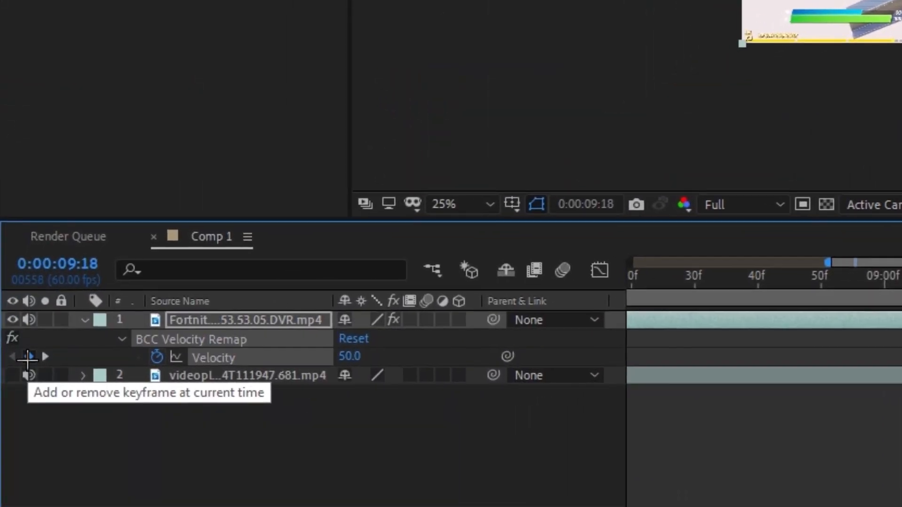
{"action": "left_click", "coordinate": [29, 356]}
{"action": "left_click", "coordinate": [350, 356]}
{"action": "type", "text": "100"}
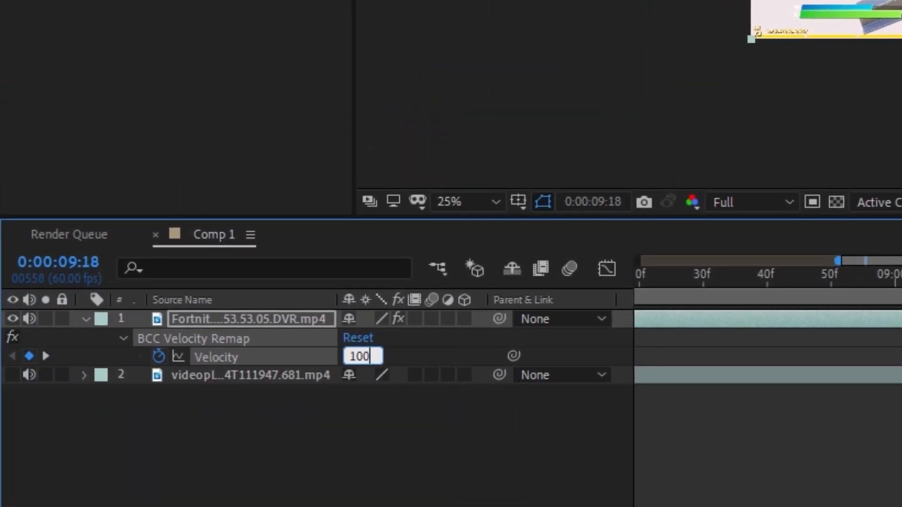
{"action": "key", "text": "Return"}
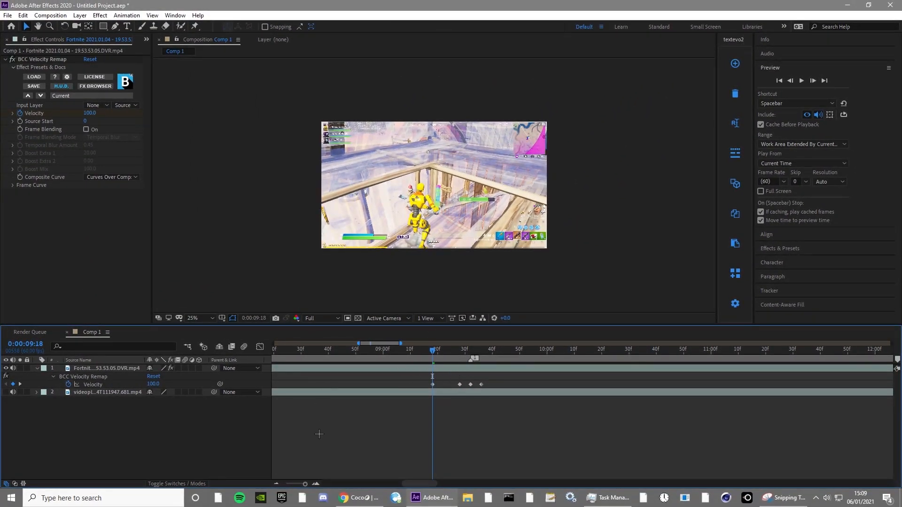
{"action": "key", "text": "space"}
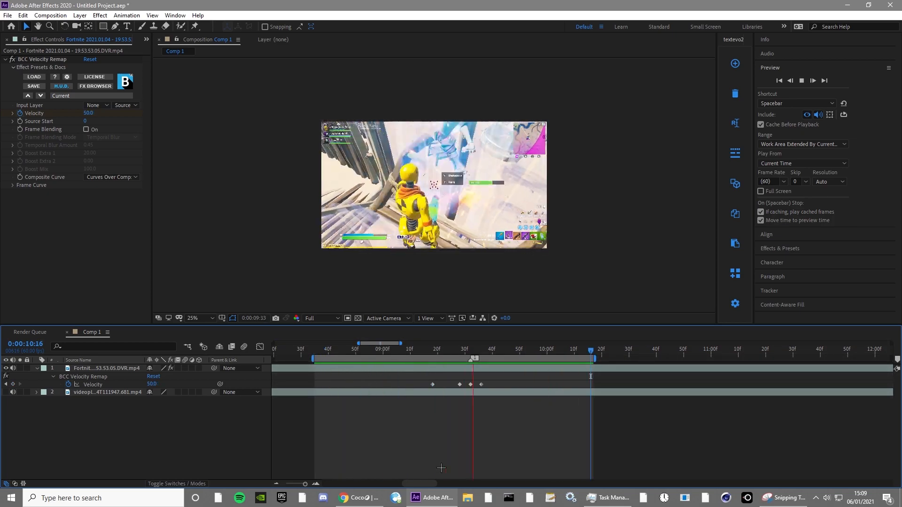
{"action": "left_click", "coordinate": [449, 351]}
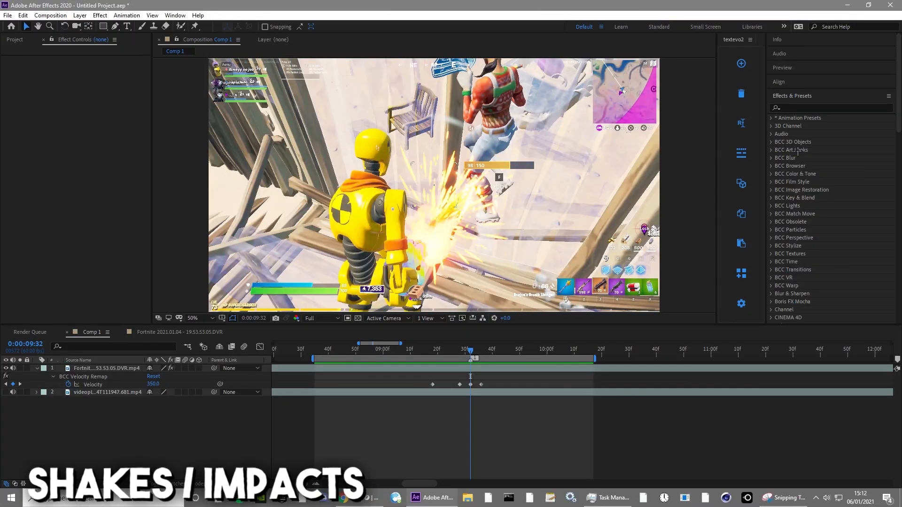
Step: Find the S_Shake effect by searching for "s_shake" and apply it to the Fortnite gameplay layer
{"action": "left_click", "coordinate": [828, 111]}
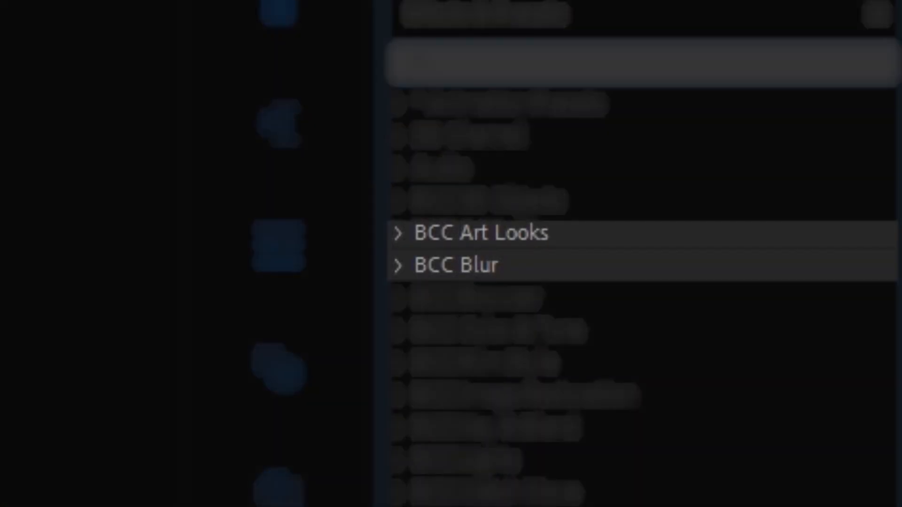
{"action": "type", "text": "s_shake"}
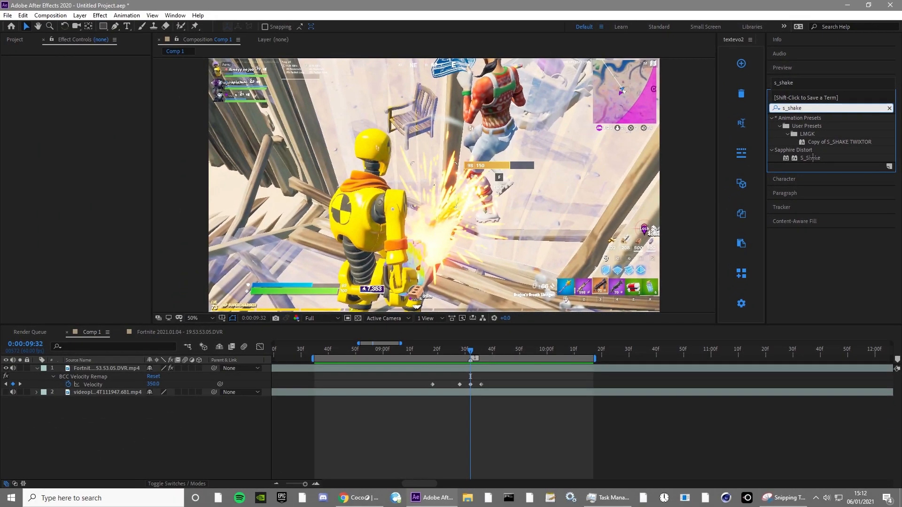
{"action": "left_click", "coordinate": [559, 271]}
{"action": "left_click_drag", "start_coordinate": [800, 161], "coordinate": [538, 369]}
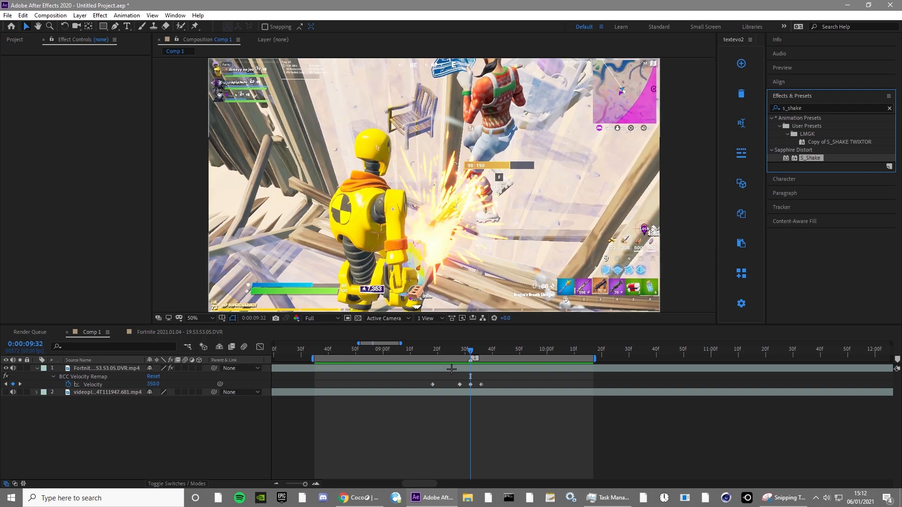
{"action": "left_click_drag", "start_coordinate": [452, 369], "coordinate": [453, 370]}
{"action": "left_click_drag", "start_coordinate": [810, 160], "coordinate": [115, 173]}
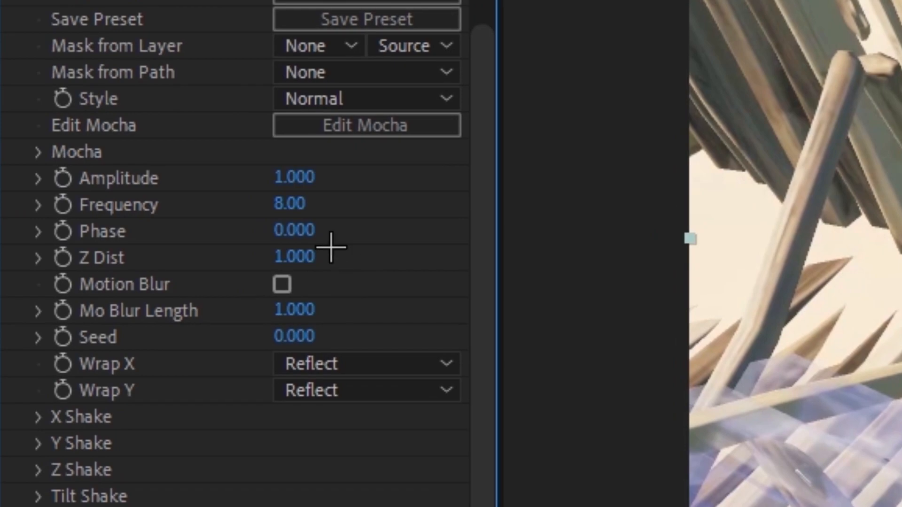
Step: Set the S_Shake Frequency to 4 and start keyframing its Amplitude at the 0:00:09:32 marker, revealing the layer's keyframes
{"action": "left_click", "coordinate": [88, 175]}
{"action": "type", "text": "4"}
{"action": "key", "text": "Return"}
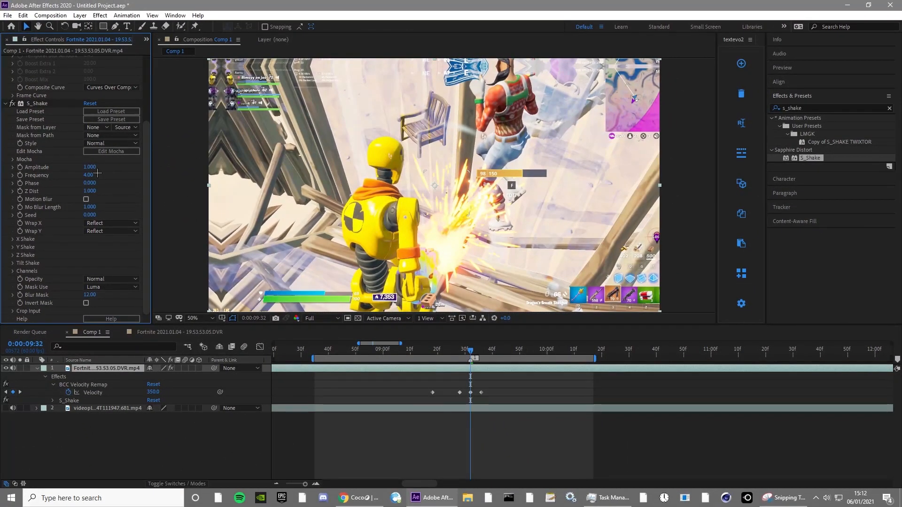
{"action": "left_click", "coordinate": [16, 168]}
{"action": "key", "text": "u"}
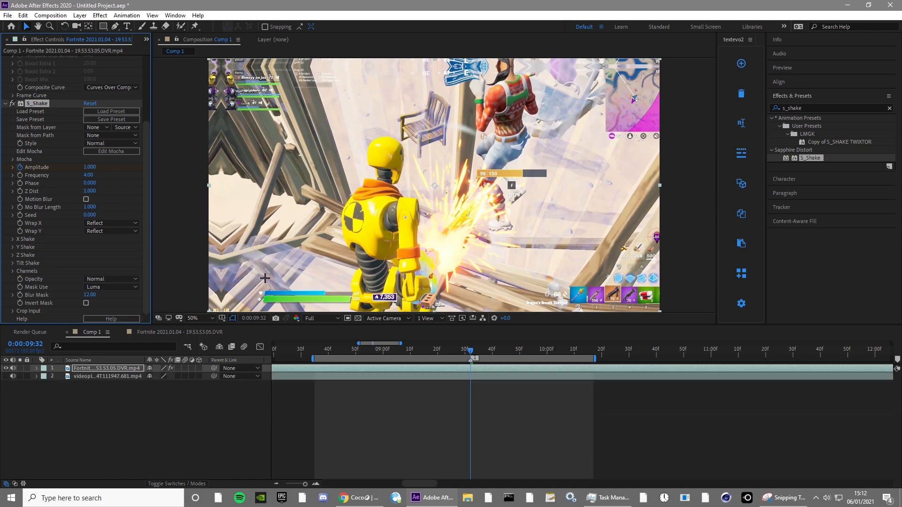
{"action": "key", "text": "u"}
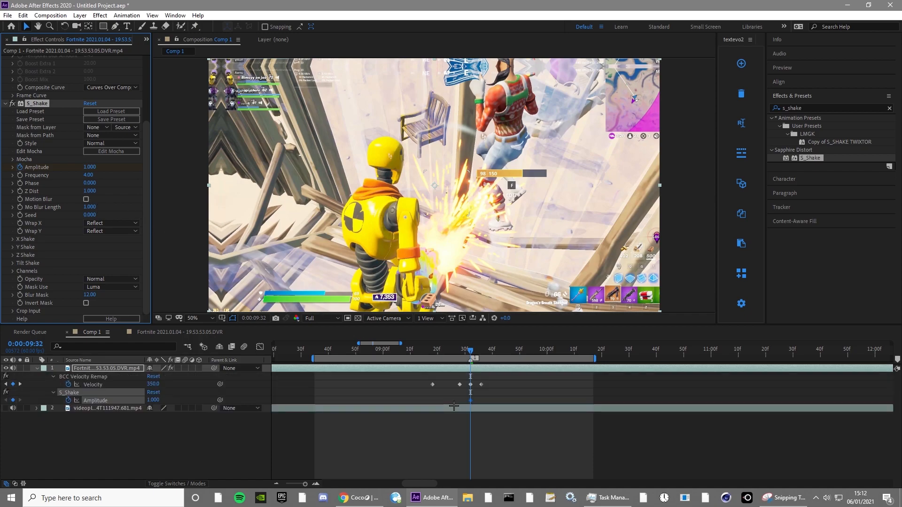
Step: Add an S_Shake Amplitude keyframe at 0:00:09:29, three frames before the marker
{"action": "left_click", "coordinate": [320, 425]}
{"action": "key", "text": "Page_Up"}
{"action": "key", "text": "Page_Up"}
{"action": "key", "text": "Page_Up"}
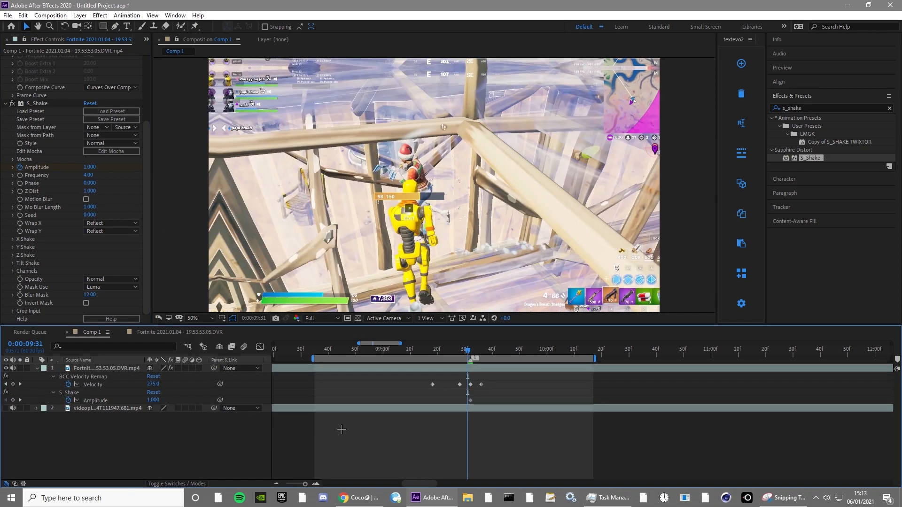
{"action": "left_click", "coordinate": [13, 400]}
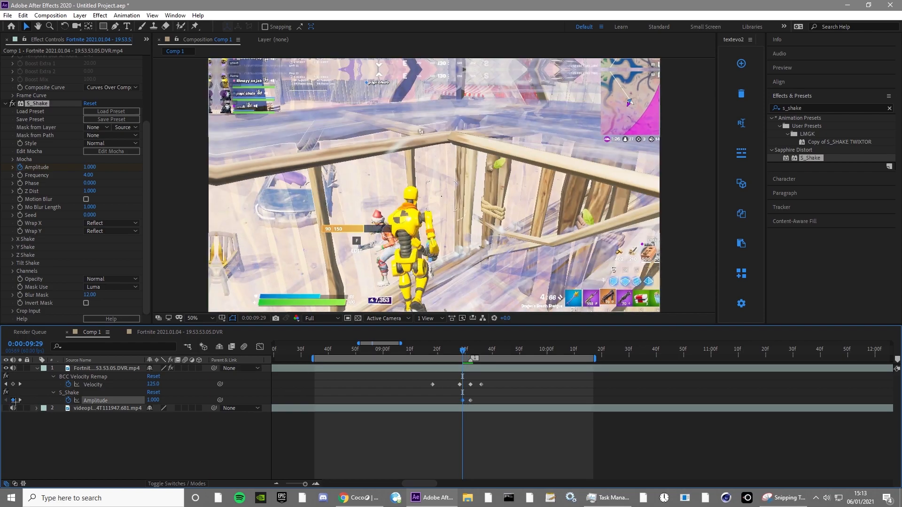
Step: Add an S_Shake Amplitude keyframe with a value of 0 at 0:00:10:12, past the marker
{"action": "key", "text": "Page_Down"}
{"action": "key", "text": "Page_Down"}
{"action": "key", "text": "Page_Down"}
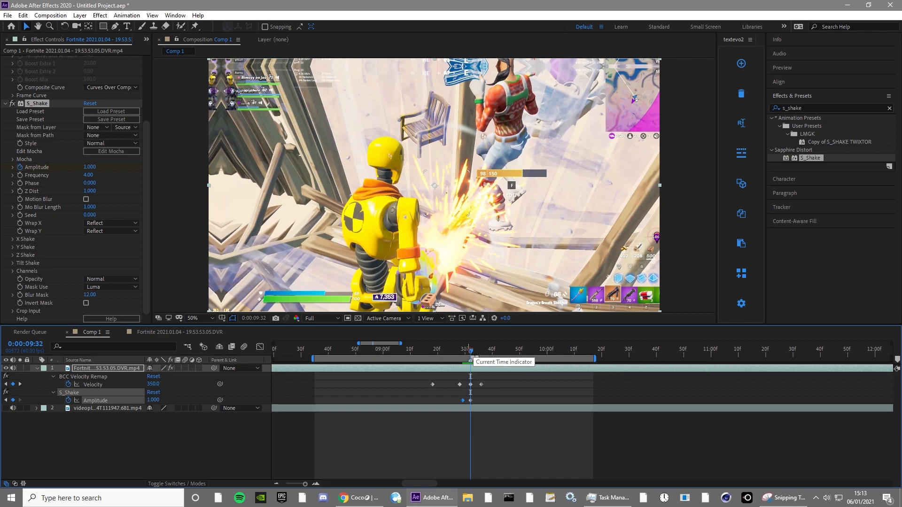
{"action": "left_click_drag", "start_coordinate": [470, 356], "coordinate": [580, 356]}
{"action": "left_click", "coordinate": [307, 418]}
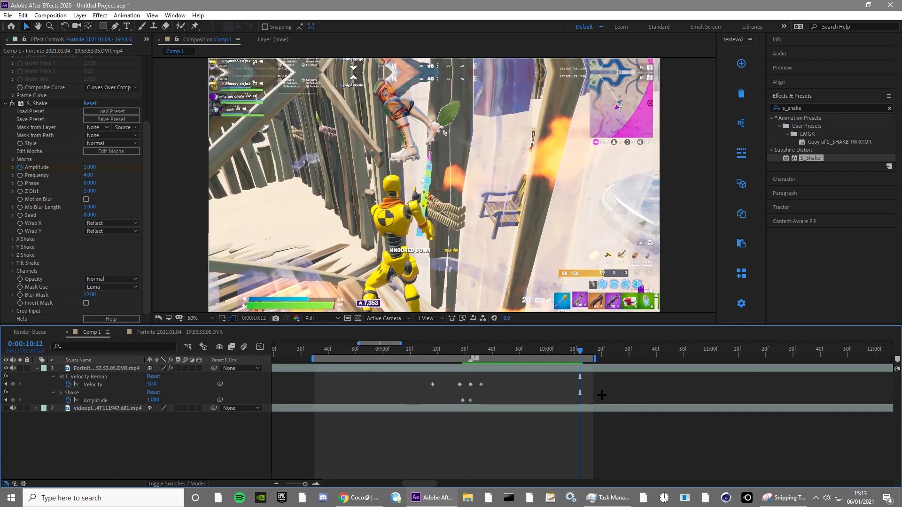
{"action": "left_click", "coordinate": [156, 401]}
{"action": "type", "text": "0"}
{"action": "key", "text": "Return"}
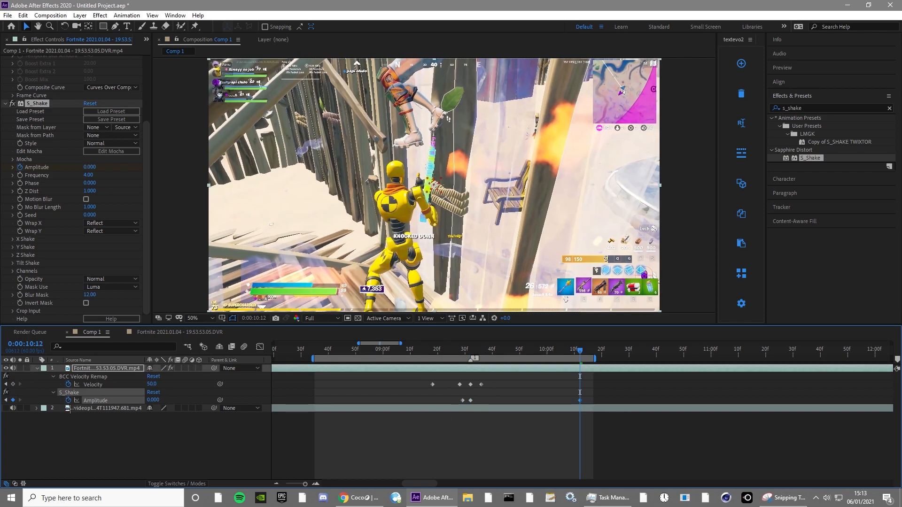
Step: Set the X Rand Amp of S_Shake's X Shake to 72
{"action": "left_click", "coordinate": [86, 428]}
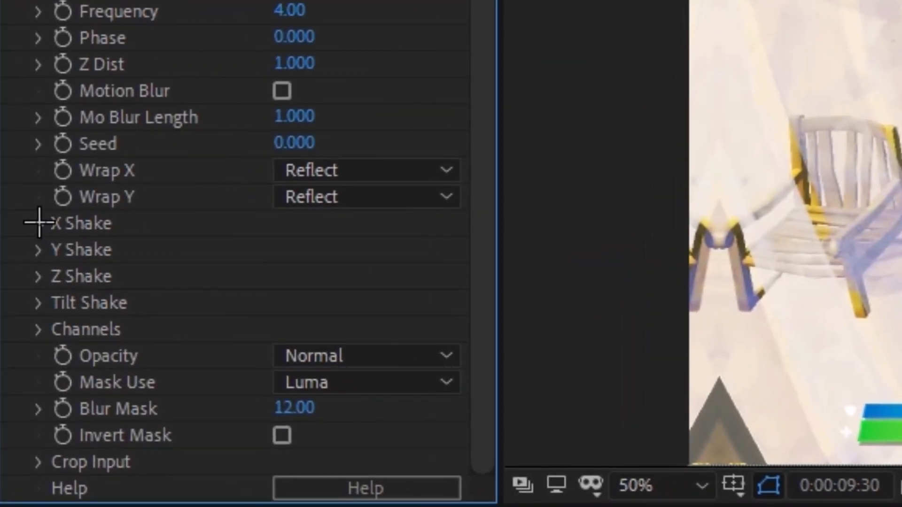
{"action": "left_click", "coordinate": [12, 239]}
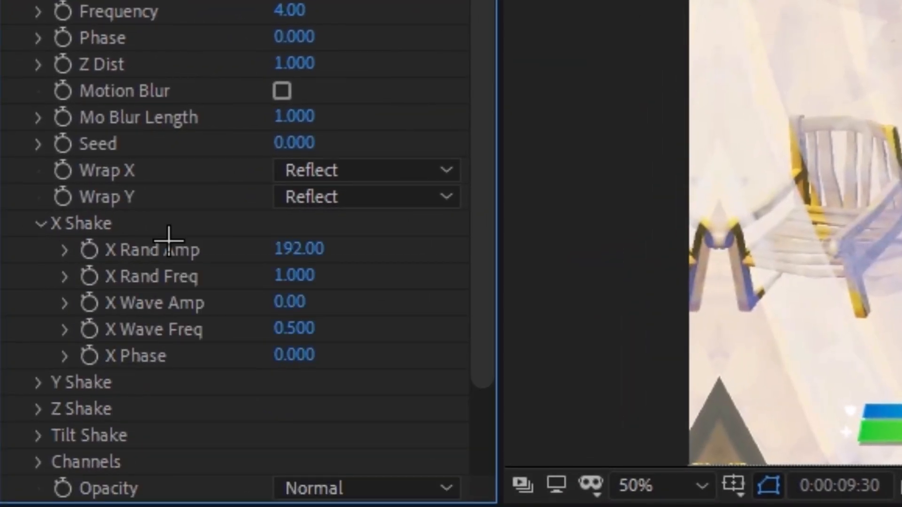
{"action": "left_click", "coordinate": [297, 249]}
{"action": "type", "text": "73"}
{"action": "key", "text": "BackSpace"}
{"action": "type", "text": "2"}
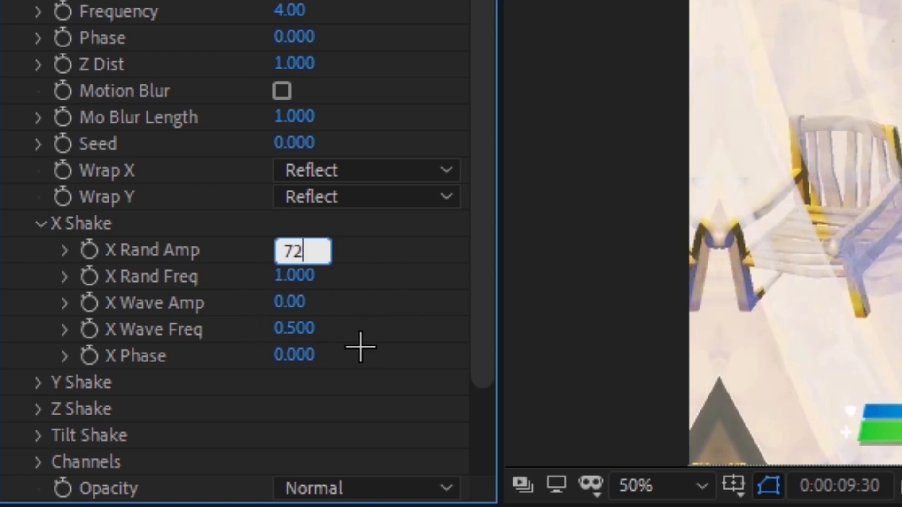
{"action": "key", "text": "Return"}
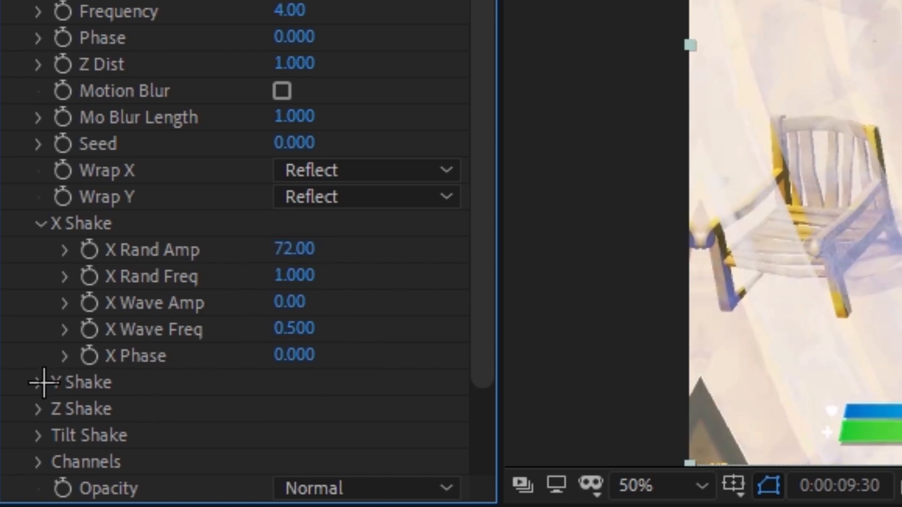
Step: Set the Y Rand Amp of S_Shake's Y Shake to 36
{"action": "left_click", "coordinate": [44, 383]}
{"action": "left_click", "coordinate": [297, 376]}
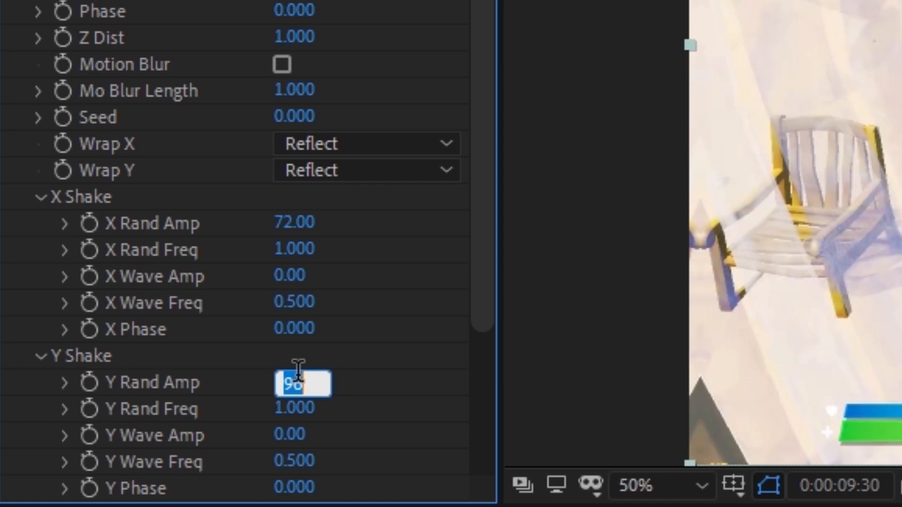
{"action": "type", "text": "36"}
{"action": "key", "text": "Return"}
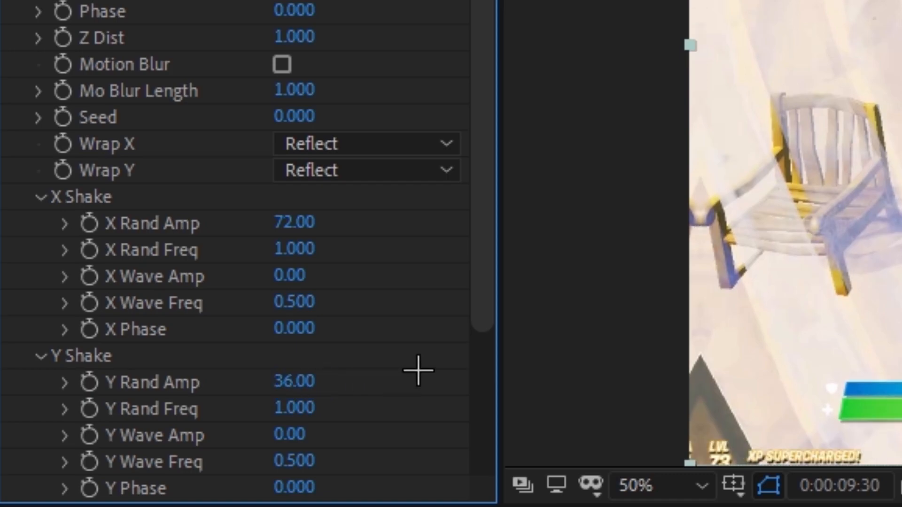
Step: Set the Tilt Rand Amp of S_Shake's Tilt Shake to 5
{"action": "scroll", "coordinate": [418, 371], "scroll_direction": "down", "scroll_amount": 3}
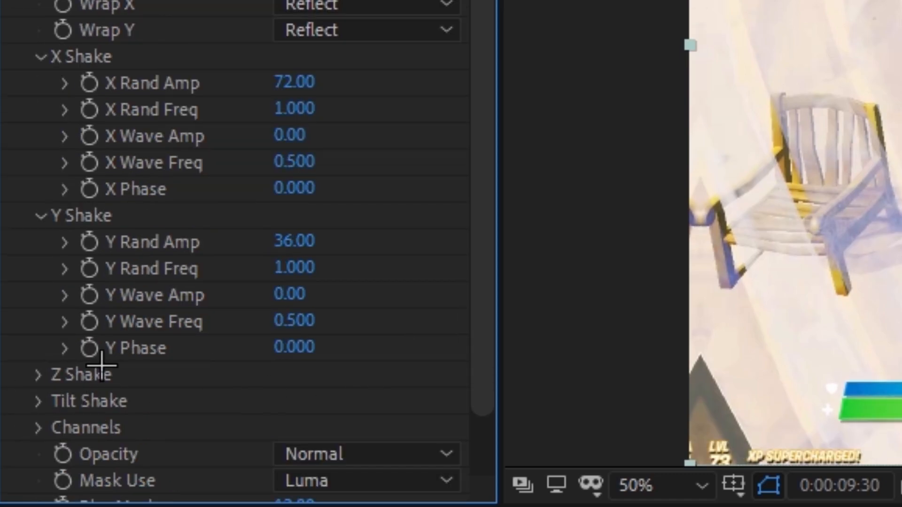
{"action": "left_click", "coordinate": [33, 401]}
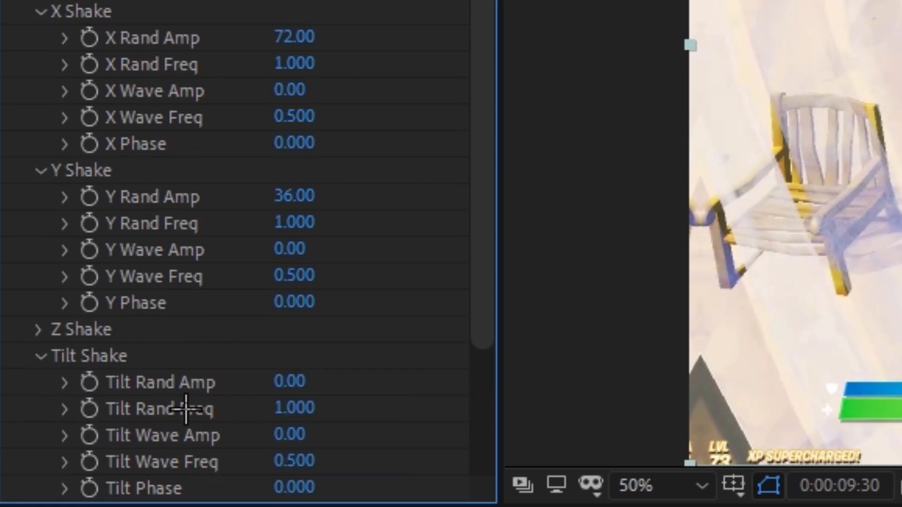
{"action": "left_click", "coordinate": [284, 393]}
{"action": "type", "text": "5"}
{"action": "key", "text": "Return"}
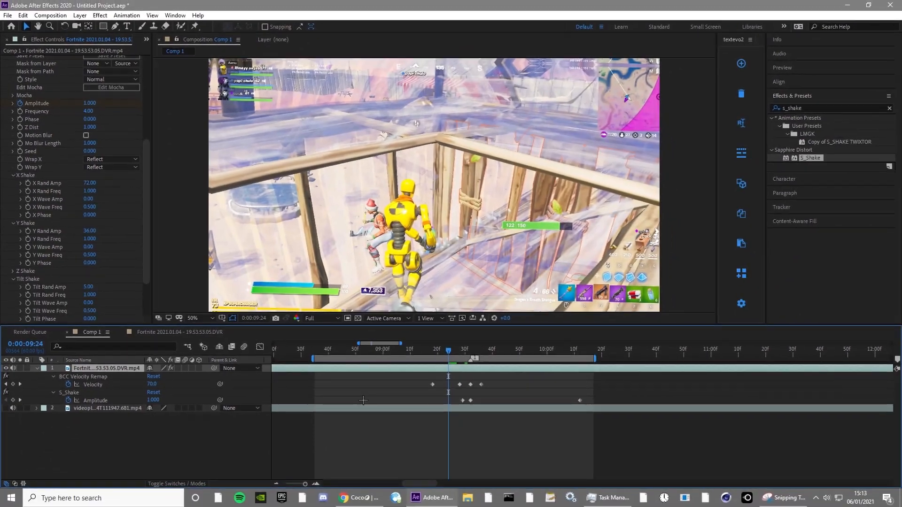
Step: Set the first S_Shake Amplitude keyframe at 0:00:09:29 to 0, check the end keyframe and preview the shake
{"action": "key", "text": "k"}
{"action": "key", "text": "k"}
{"action": "key", "text": "k"}
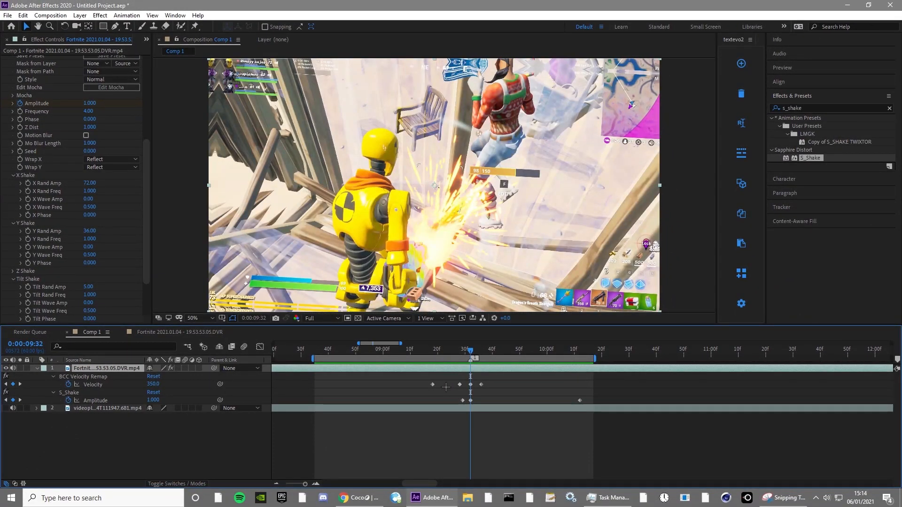
{"action": "key", "text": "j"}
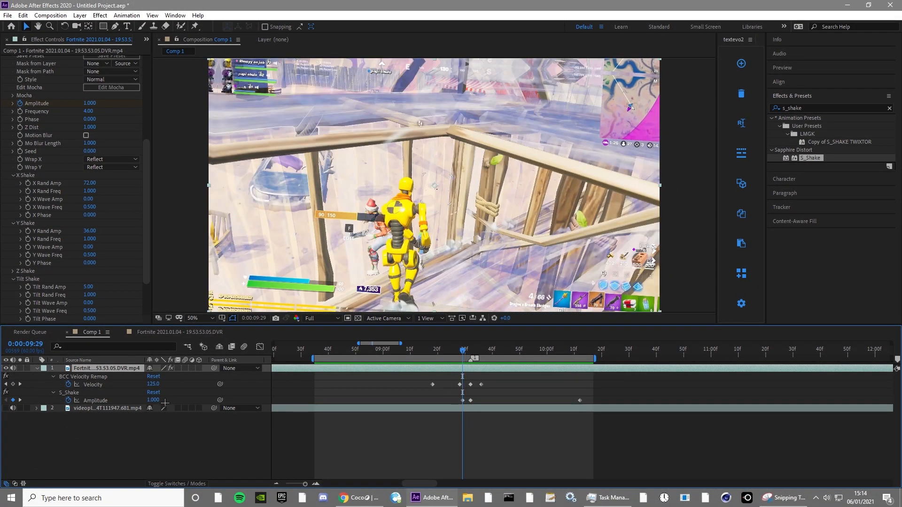
{"action": "left_click_drag", "start_coordinate": [159, 401], "coordinate": [141, 400]}
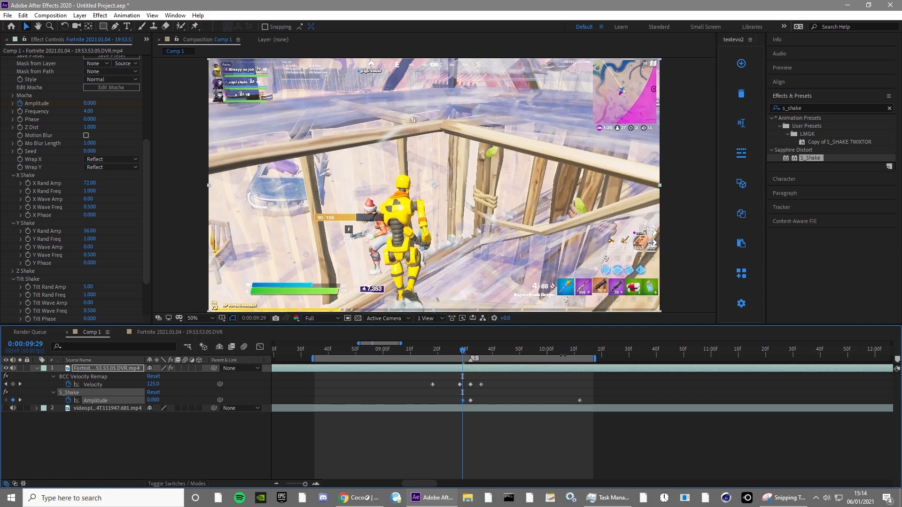
{"action": "left_click", "coordinate": [580, 353]}
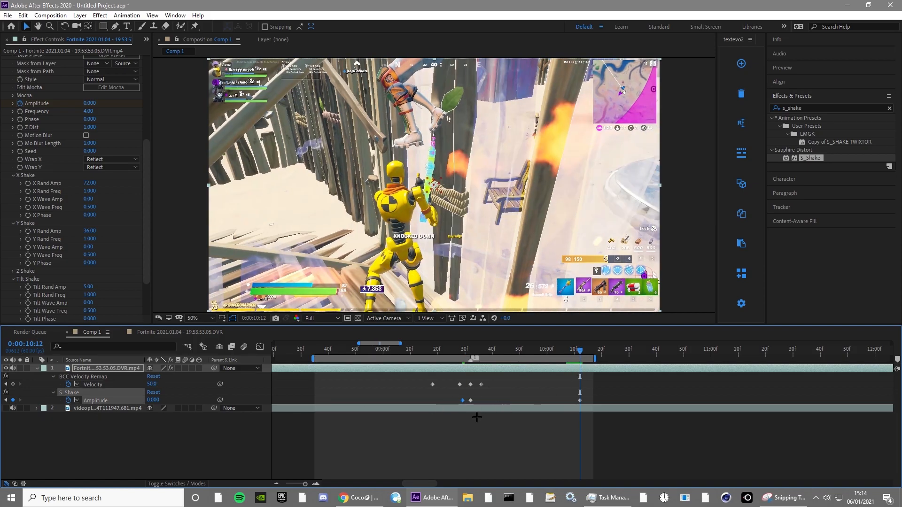
{"action": "key", "text": "space"}
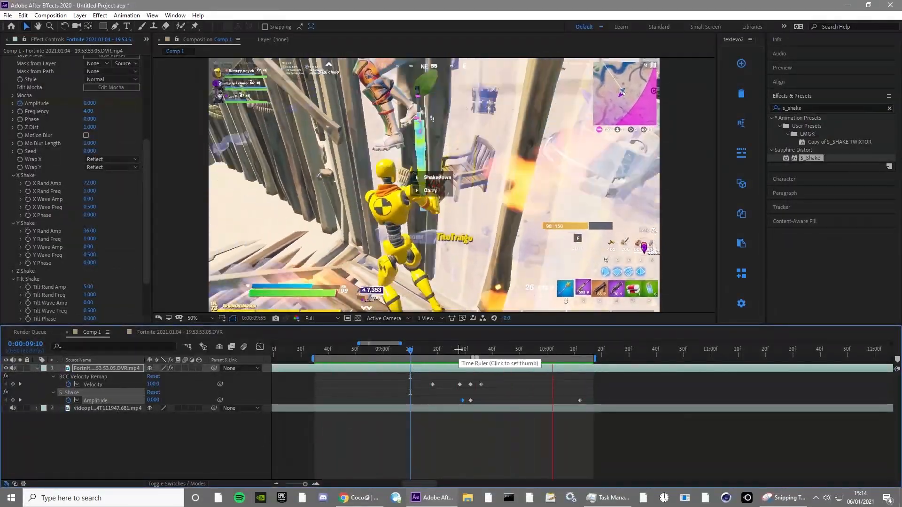
Step: Stop the preview and add a second S_Shake effect to the Fortnite clip
{"action": "key", "text": "space"}
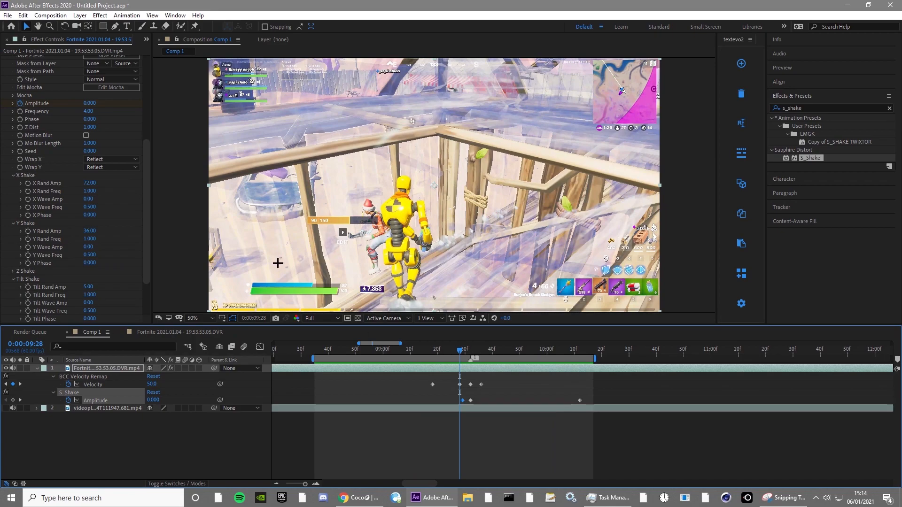
{"action": "scroll", "coordinate": [66, 258], "scroll_direction": "up", "scroll_amount": 3}
{"action": "scroll", "coordinate": [64, 258], "scroll_direction": "down", "scroll_amount": 4}
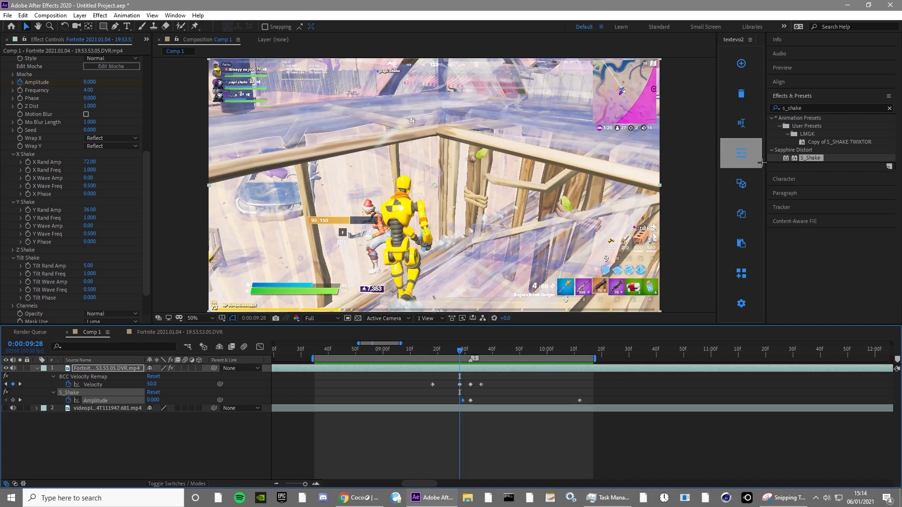
{"action": "double_click", "coordinate": [807, 158]}
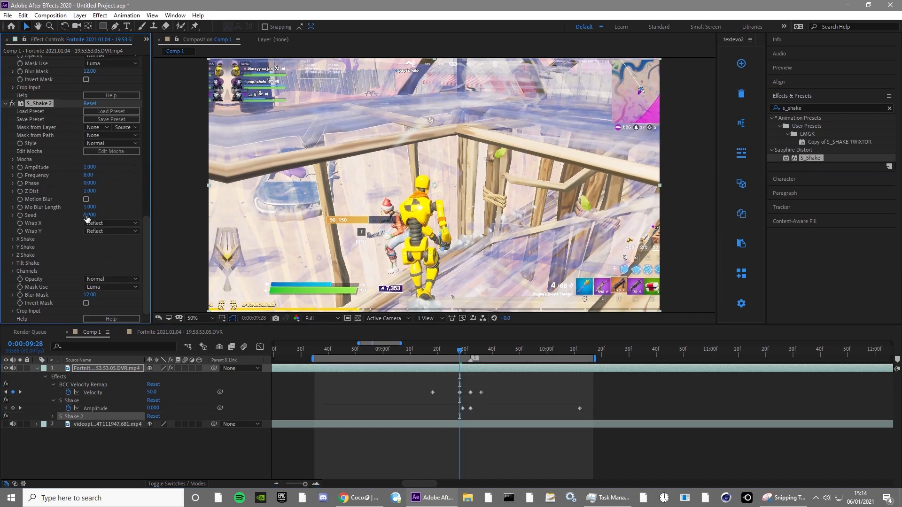
Step: Keyframe the second S_Shake's Amplitude at 0:00:09:32 and set it to 0 at 0:00:09:29
{"action": "scroll", "coordinate": [65, 260], "scroll_direction": "up", "scroll_amount": 2}
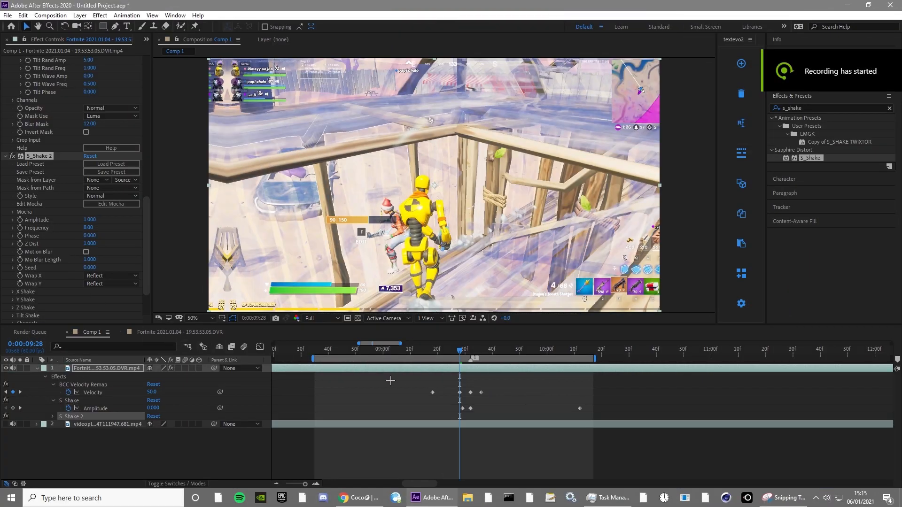
{"action": "left_click", "coordinate": [470, 352]}
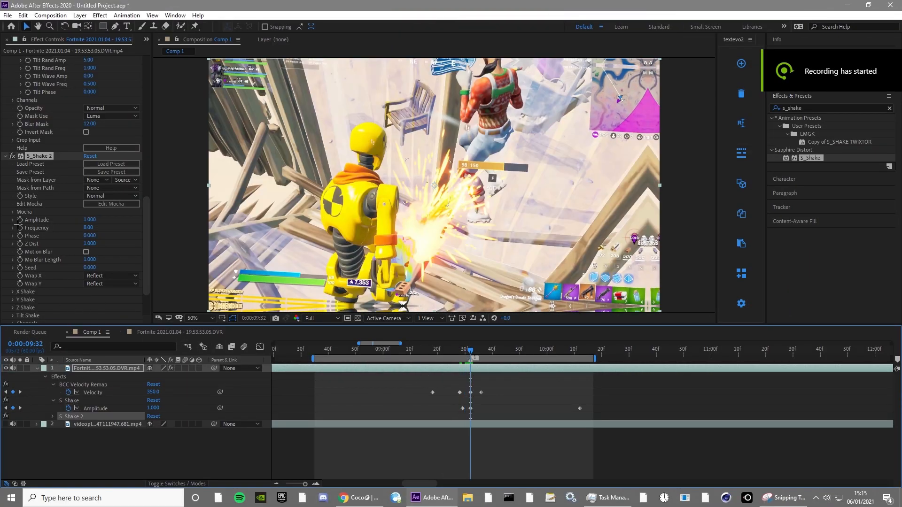
{"action": "left_click", "coordinate": [21, 220]}
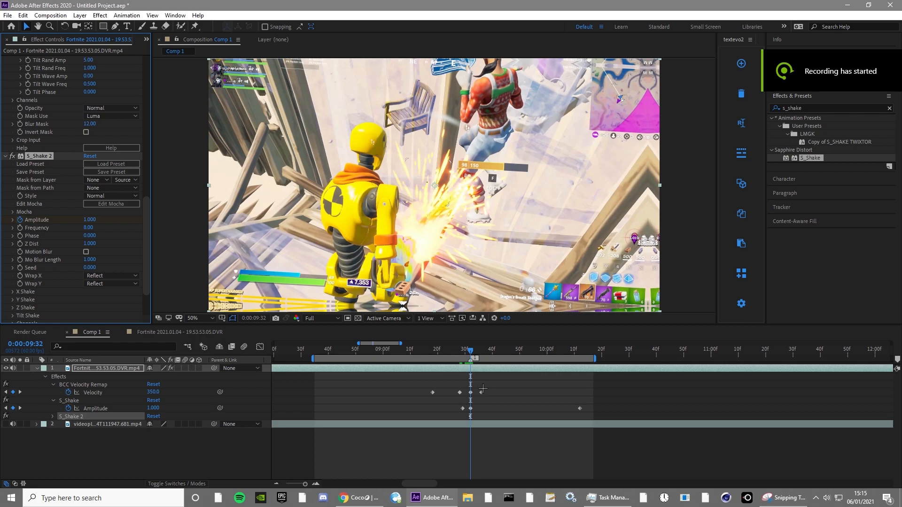
{"action": "key", "text": "j"}
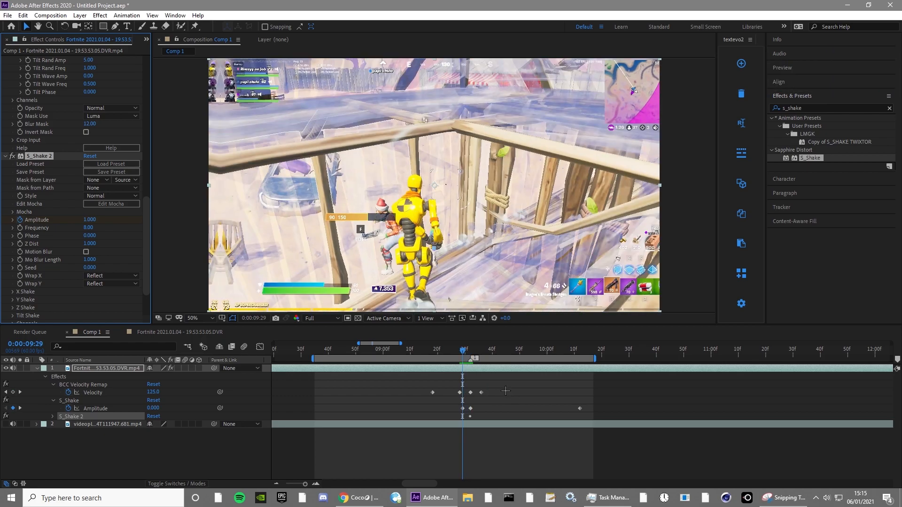
{"action": "left_click_drag", "start_coordinate": [91, 220], "coordinate": [45, 220]}
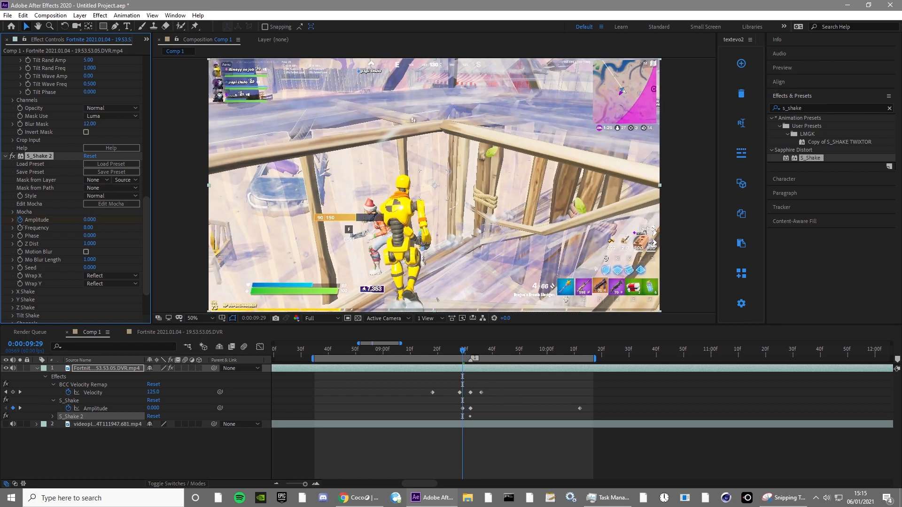
Step: Set the second S_Shake's Amplitude to 0 at 0:00:10:42 and its Frequency to 10
{"action": "left_click", "coordinate": [580, 366]}
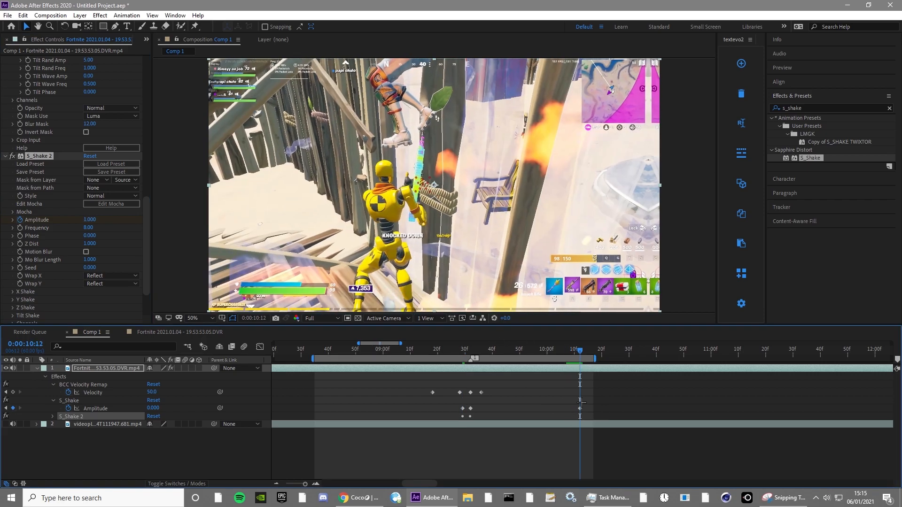
{"action": "key", "text": "space"}
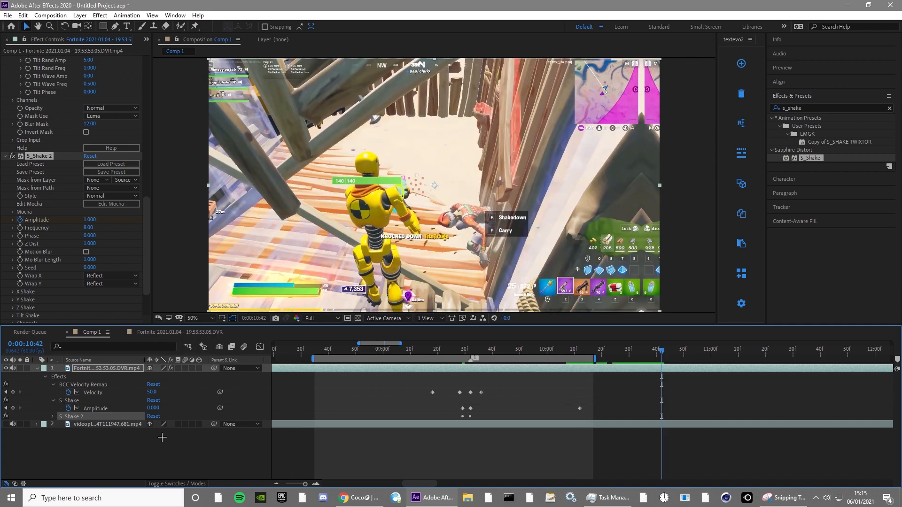
{"action": "left_click_drag", "start_coordinate": [90, 220], "coordinate": [10, 227]}
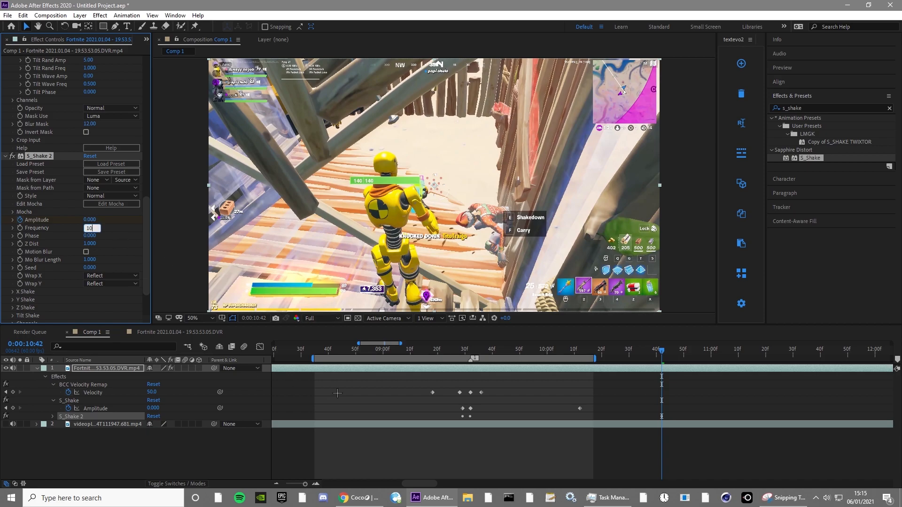
Step: Set the second S_Shake's Amplitude keyframe at 0:00:09:32 to 12
{"action": "left_click_drag", "start_coordinate": [472, 350], "coordinate": [471, 350]}
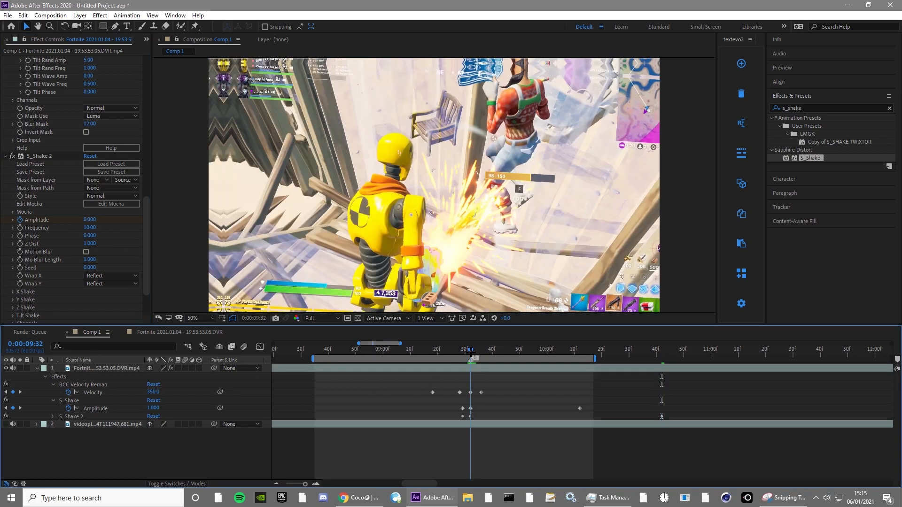
{"action": "left_click", "coordinate": [90, 220]}
{"action": "key", "text": "Return"}
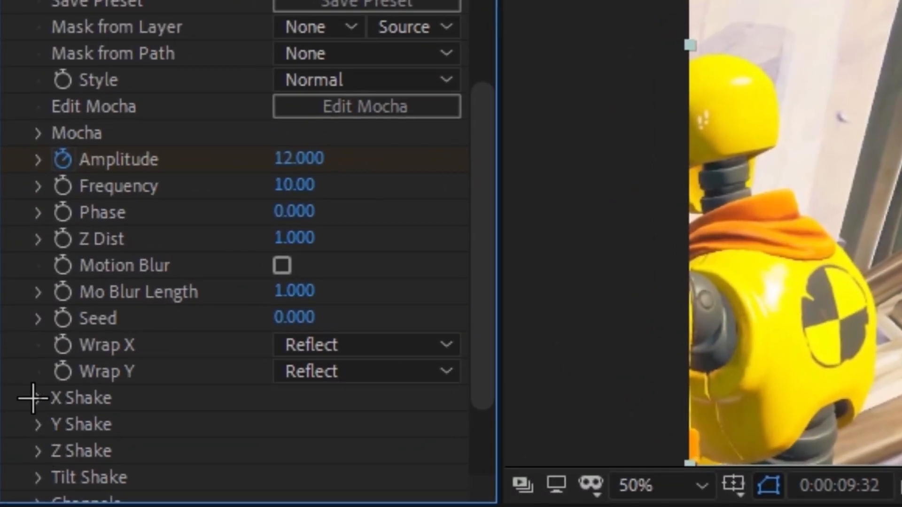
Step: Set the second S_Shake's X Rand Amp to 0
{"action": "left_click", "coordinate": [37, 398]}
{"action": "scroll", "coordinate": [289, 401], "scroll_direction": "down", "scroll_amount": 1}
{"action": "left_click_drag", "start_coordinate": [288, 402], "coordinate": [4, 410]}
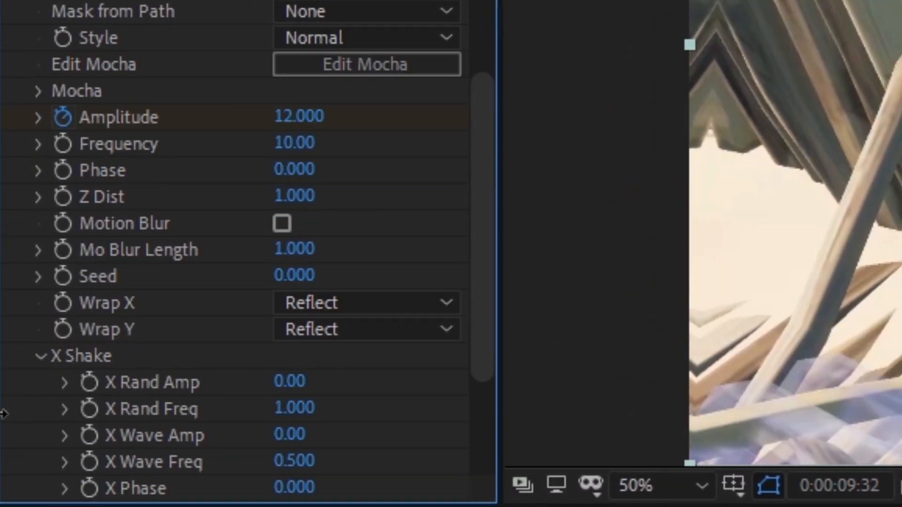
Step: Set the second S_Shake's Y Rand Amp to 36
{"action": "scroll", "coordinate": [223, 364], "scroll_direction": "down", "scroll_amount": 3}
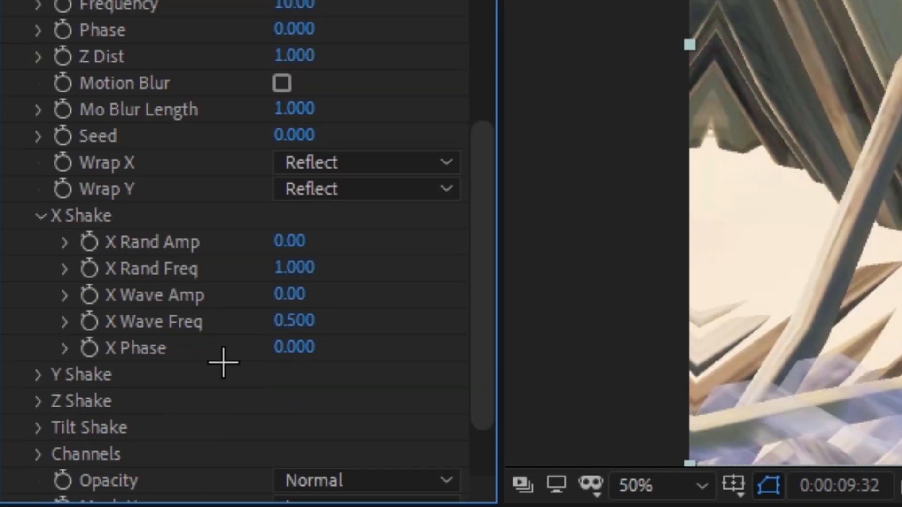
{"action": "left_click", "coordinate": [36, 372]}
{"action": "left_click", "coordinate": [291, 381]}
{"action": "type", "text": "36"}
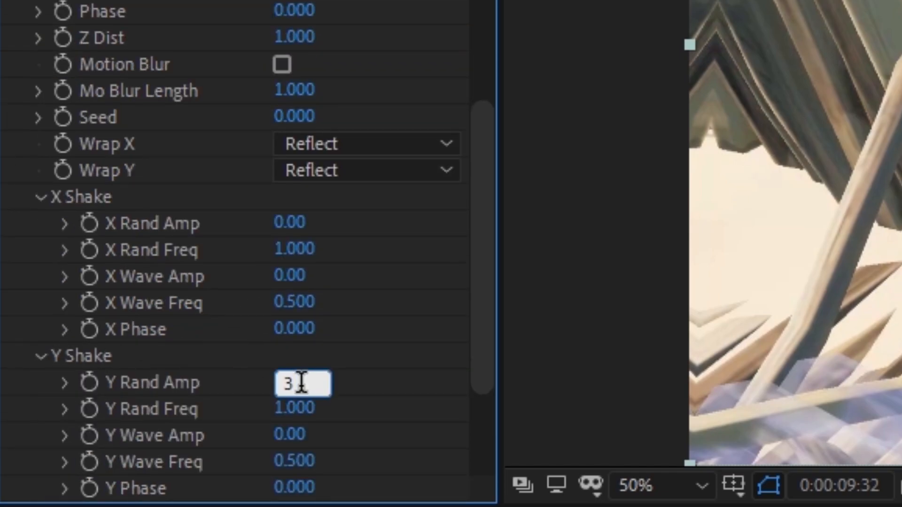
{"action": "key", "text": "Return"}
Step: Check the second S_Shake's Tilt Shake values and turn on its Motion Blur
{"action": "scroll", "coordinate": [356, 366], "scroll_direction": "down", "scroll_amount": 5}
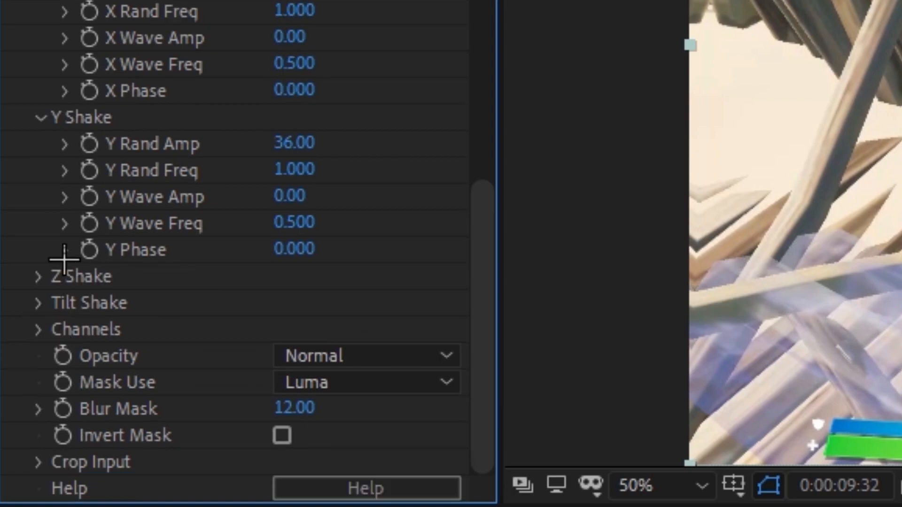
{"action": "left_click", "coordinate": [38, 303]}
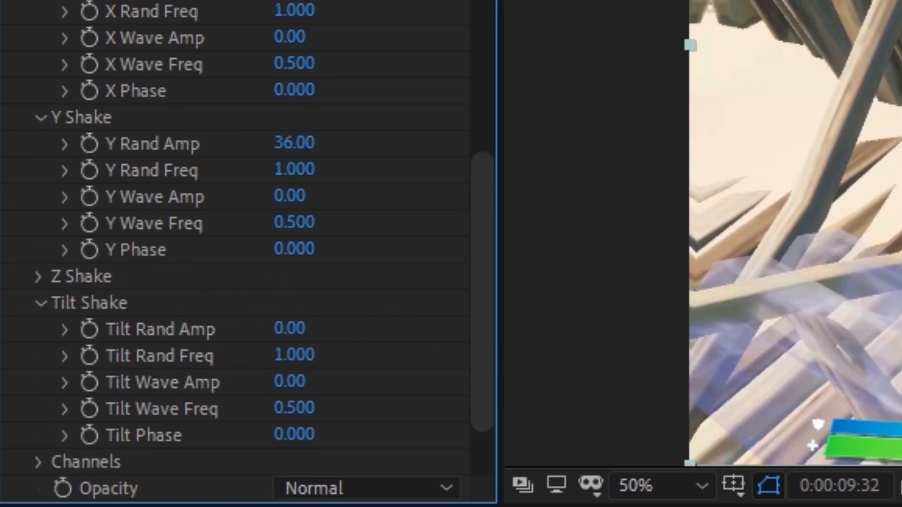
{"action": "scroll", "coordinate": [388, 235], "scroll_direction": "up", "scroll_amount": 6}
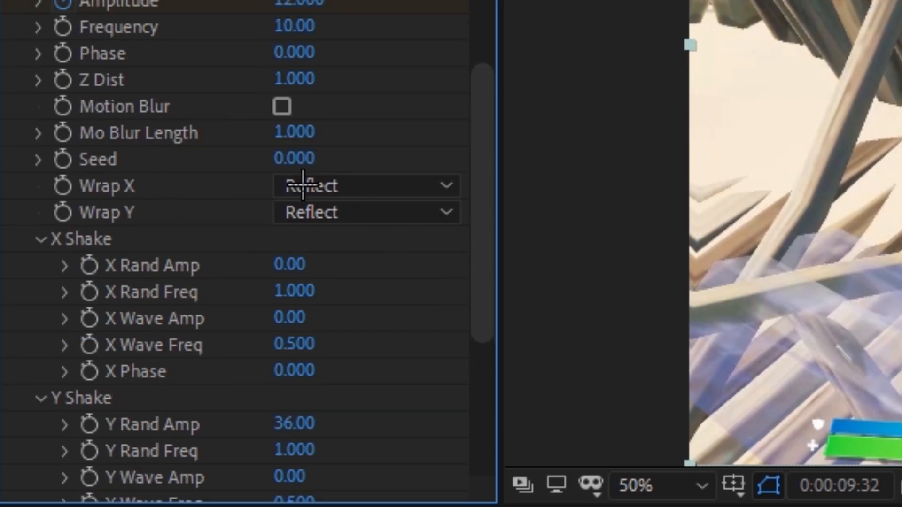
{"action": "left_click", "coordinate": [281, 107]}
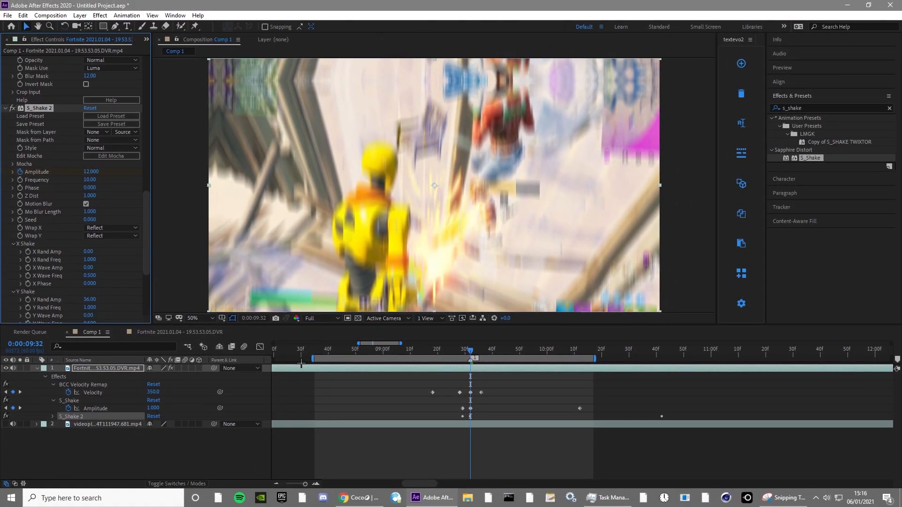
Step: Reveal the clip's keyframes and apply Easy Ease to all three Amplitude keyframes of the second S_Shake
{"action": "key", "text": "u"}
{"action": "key", "text": "u"}
{"action": "left_click_drag", "start_coordinate": [441, 418], "coordinate": [724, 421]}
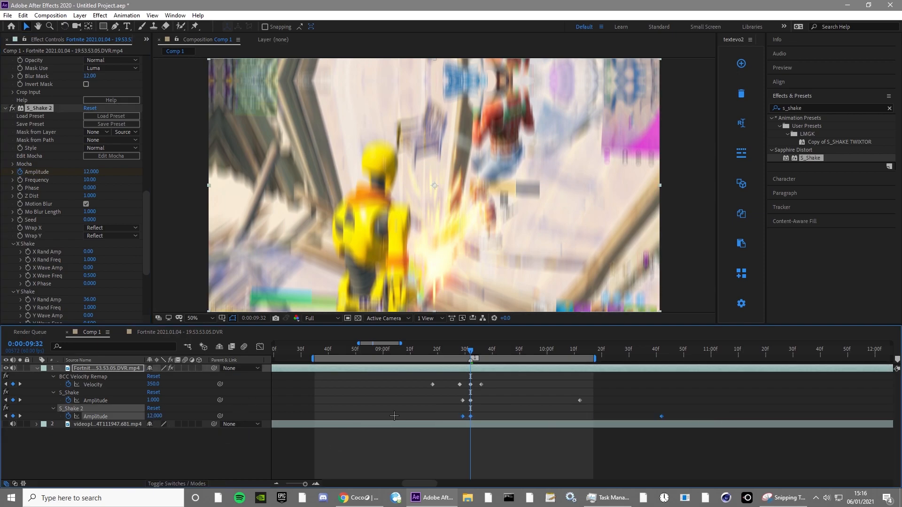
{"action": "left_click", "coordinate": [392, 418]}
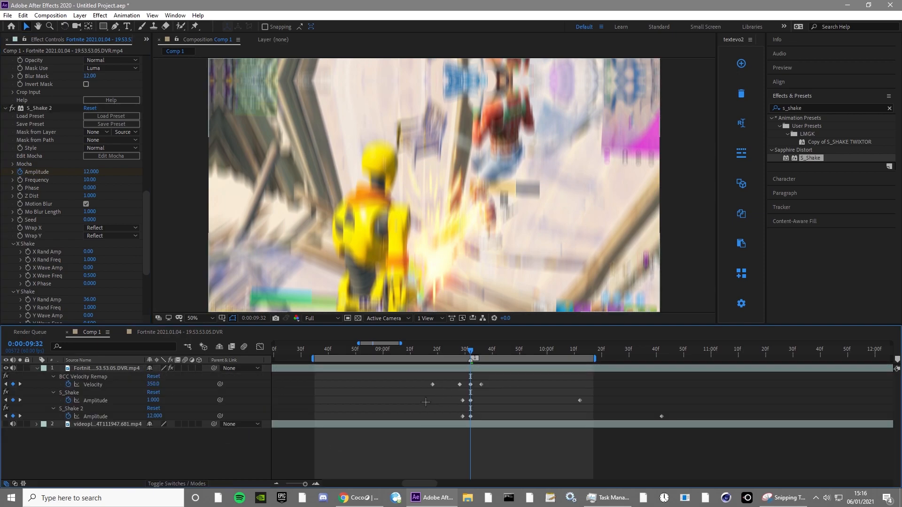
{"action": "left_click_drag", "start_coordinate": [430, 412], "coordinate": [381, 416]}
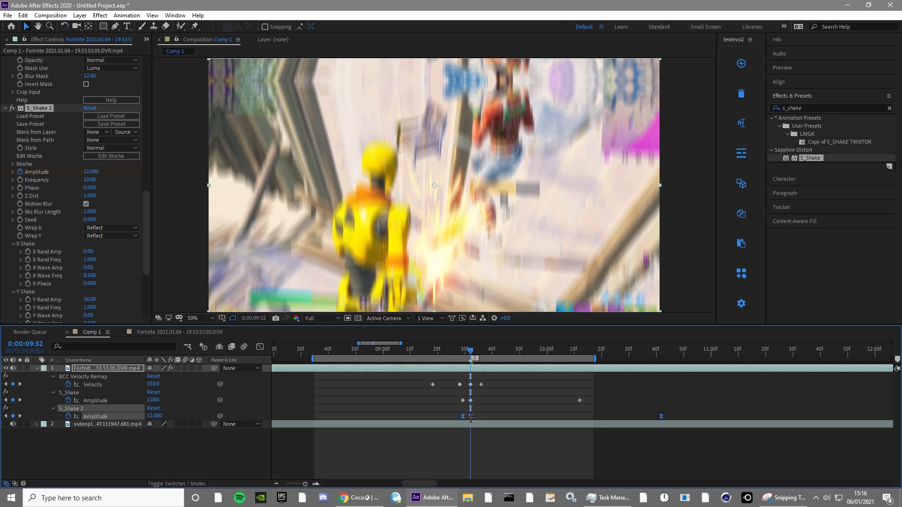
{"action": "right_click", "coordinate": [471, 417]}
{"action": "mouse_move", "coordinate": [491, 409]}
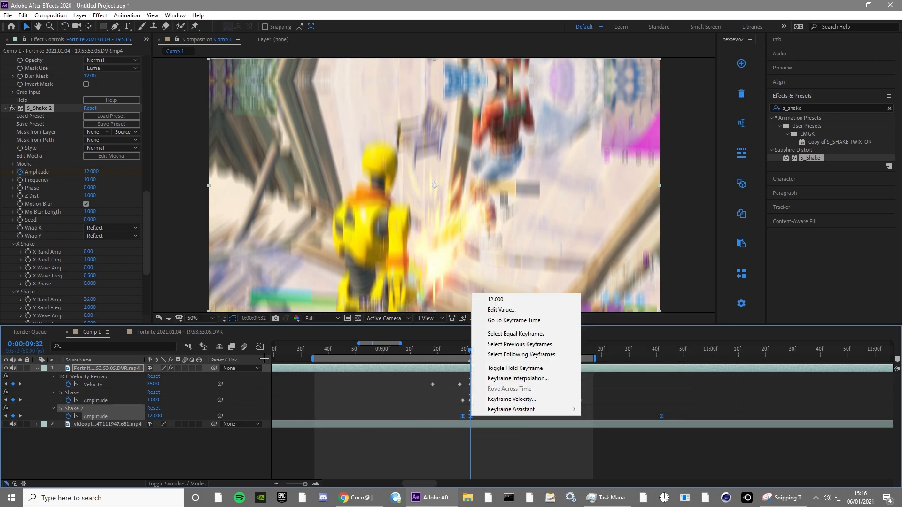
{"action": "key", "text": "Escape"}
Step: Reshape the second S_Shake's Amplitude curve in the Graph Editor into a quick drop with a long tail, and preview it
{"action": "left_click", "coordinate": [260, 347]}
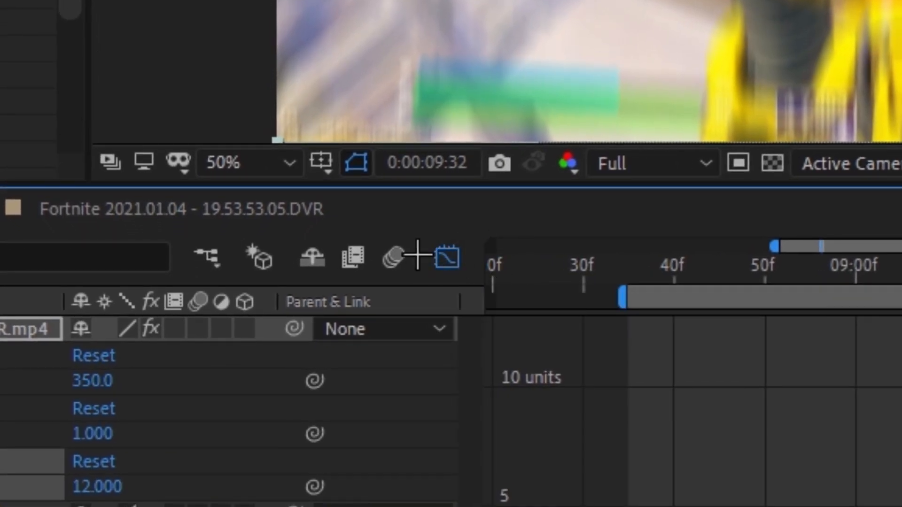
{"action": "key", "text": "equal"}
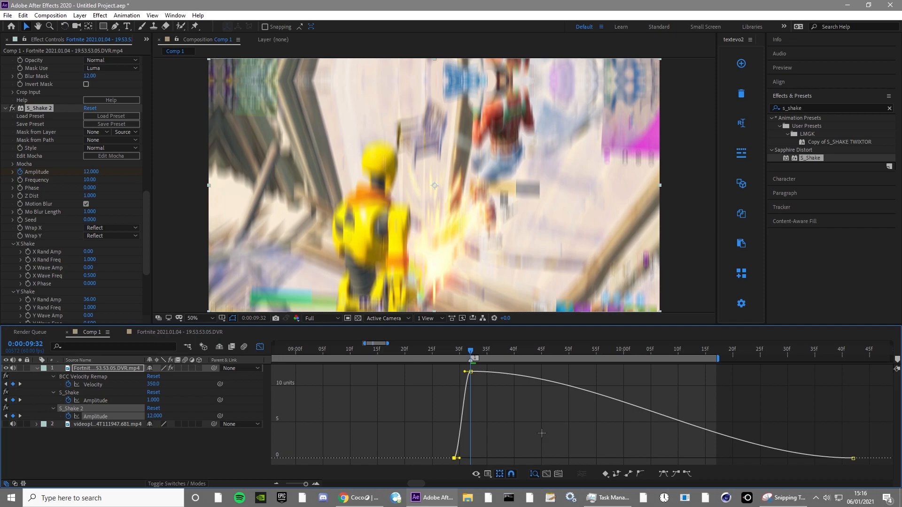
{"action": "left_click", "coordinate": [853, 459]}
{"action": "left_click", "coordinate": [831, 462]}
{"action": "left_click", "coordinate": [839, 460]}
{"action": "left_click", "coordinate": [840, 465]}
{"action": "left_click", "coordinate": [852, 459]}
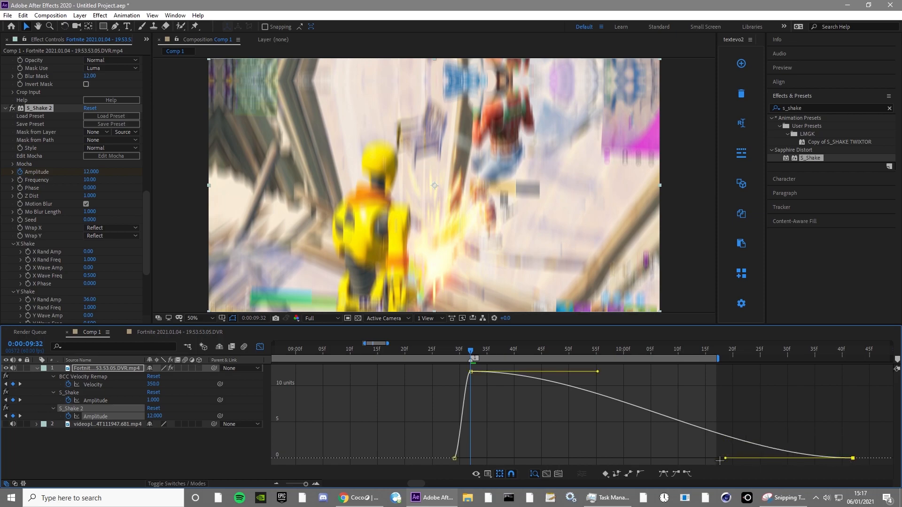
{"action": "left_click_drag", "start_coordinate": [726, 459], "coordinate": [513, 459]}
{"action": "left_click_drag", "start_coordinate": [598, 373], "coordinate": [511, 371]}
{"action": "left_click", "coordinate": [548, 375]}
{"action": "key", "text": "space"}
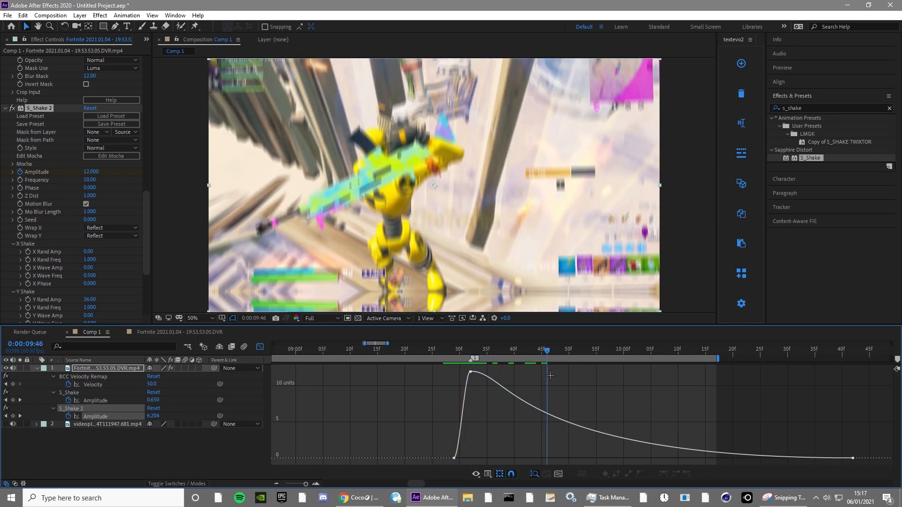
{"action": "key", "text": "space"}
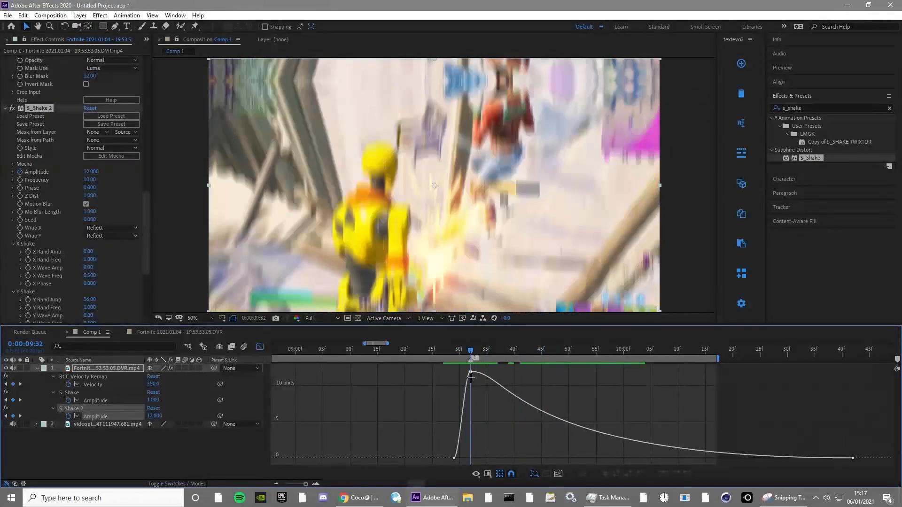
Step: Sharpen the Amplitude curve's peak at 0:00:09:32 by adjusting the ease handles, and leave the Graph Editor
{"action": "left_click", "coordinate": [470, 374]}
{"action": "left_click_drag", "start_coordinate": [493, 372], "coordinate": [472, 372]}
{"action": "left_click_drag", "start_coordinate": [514, 458], "coordinate": [465, 459]}
{"action": "left_click", "coordinate": [459, 458]}
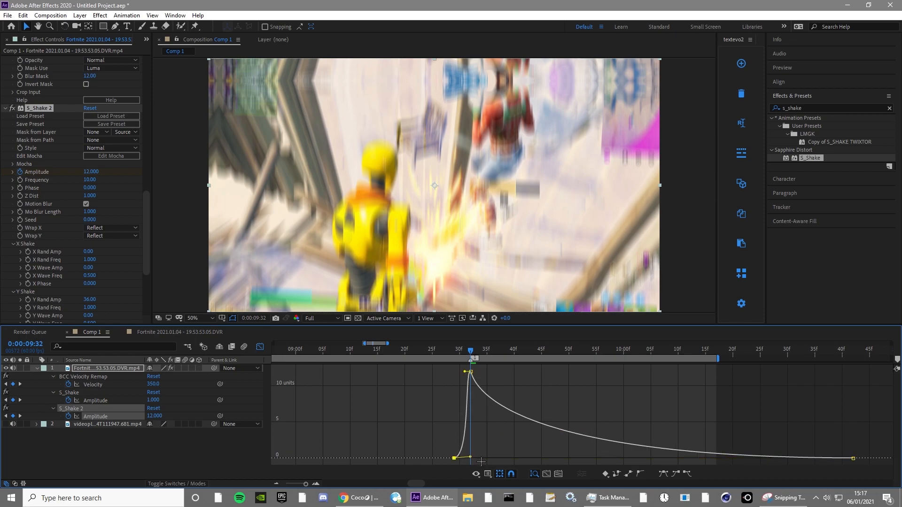
{"action": "left_click", "coordinate": [471, 372]}
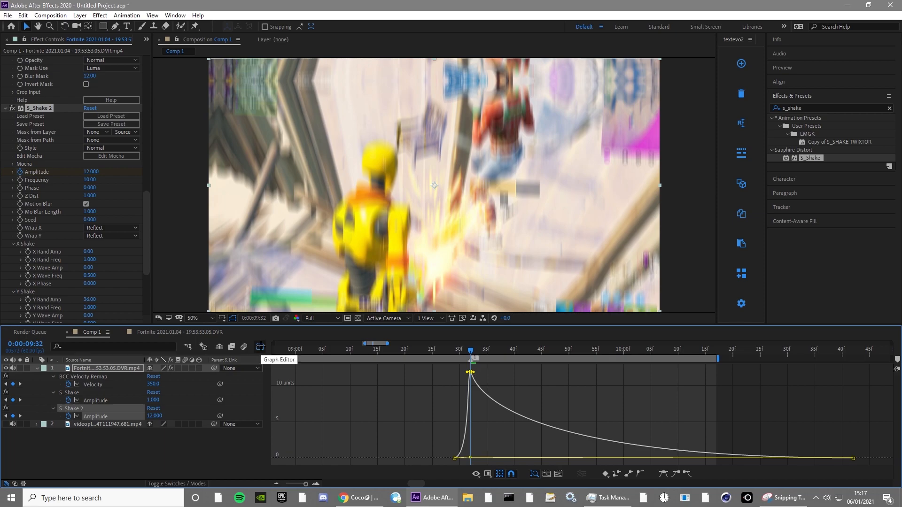
{"action": "left_click", "coordinate": [260, 347]}
Step: Preview the combined velocity and shake effects around the beat drop and return to the impact frame at 0:00:09:32
{"action": "left_click_drag", "start_coordinate": [471, 357], "coordinate": [373, 357]}
{"action": "key", "text": "space"}
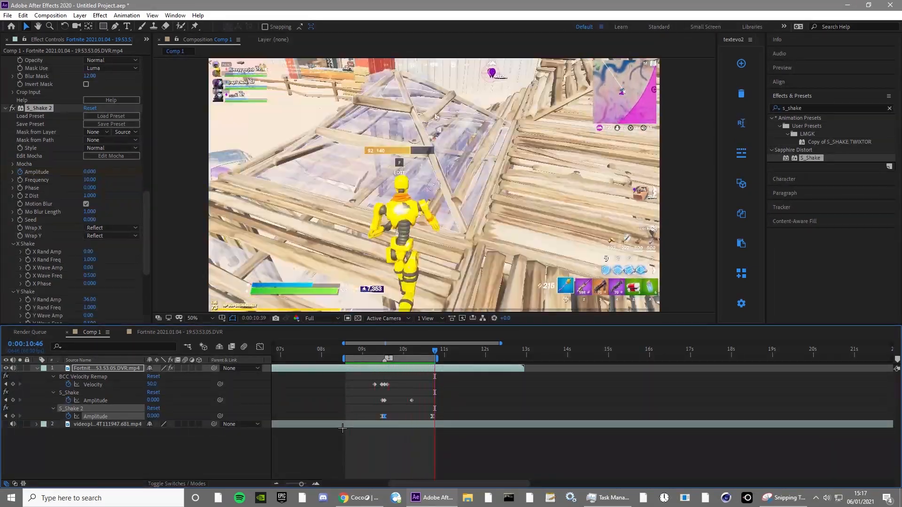
{"action": "key", "text": "space"}
{"action": "key", "text": "equal"}
{"action": "left_click", "coordinate": [437, 451]}
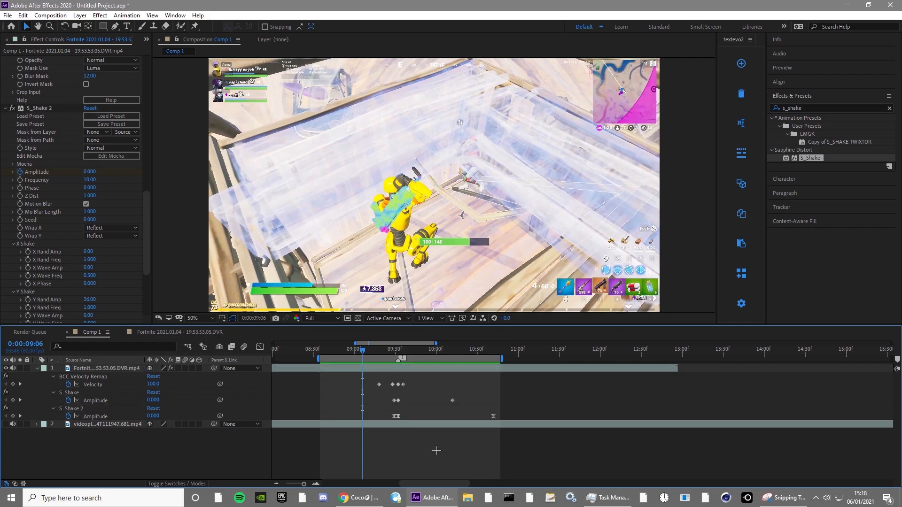
{"action": "key", "text": "space"}
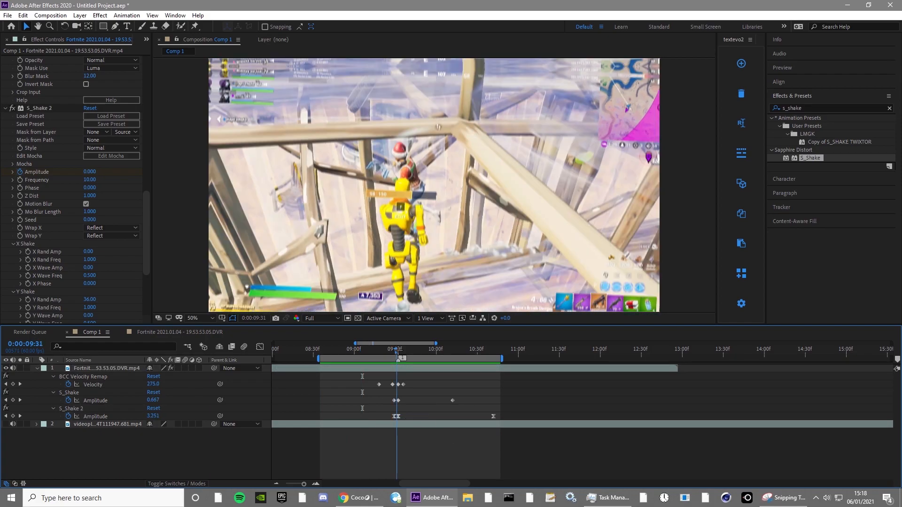
{"action": "left_click_drag", "start_coordinate": [442, 425], "coordinate": [398, 430]}
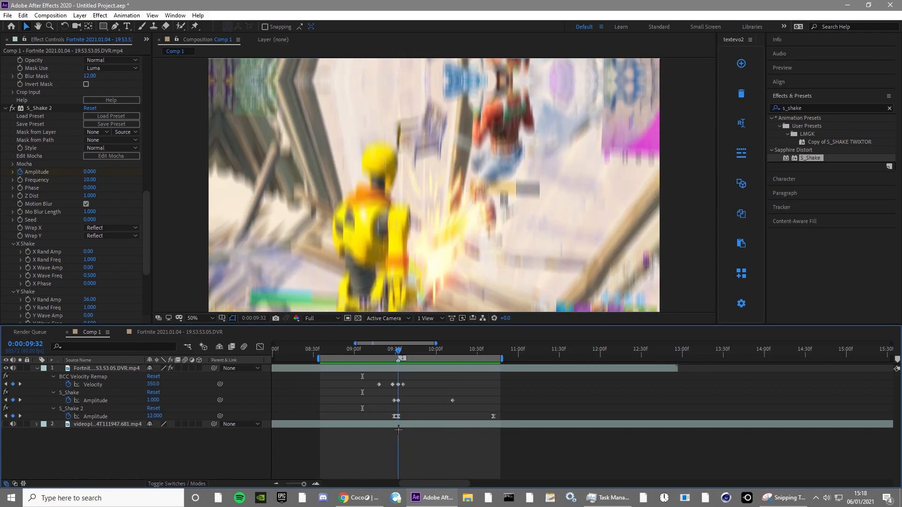
Step: Align the last Amplitude keyframe of the second S_Shake with the first S_Shake's last keyframe and preview the timing
{"action": "left_click", "coordinate": [495, 417]}
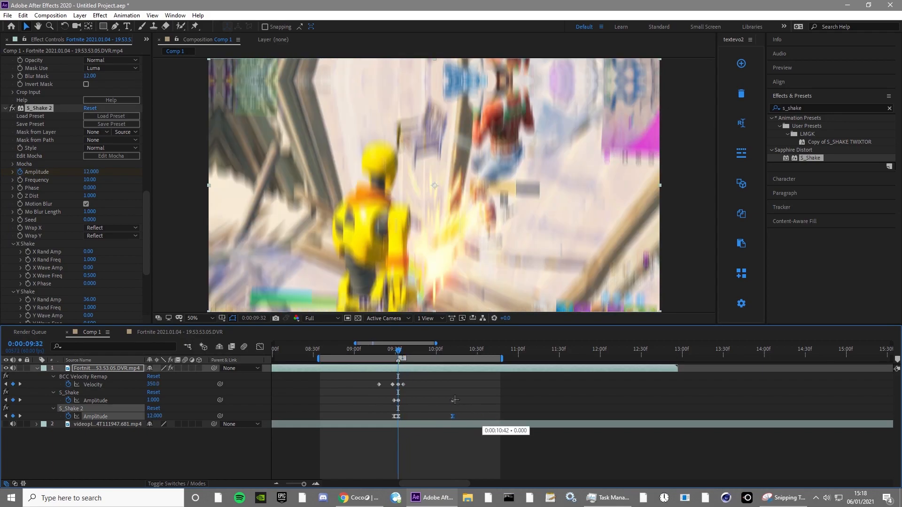
{"action": "left_click", "coordinate": [453, 401]}
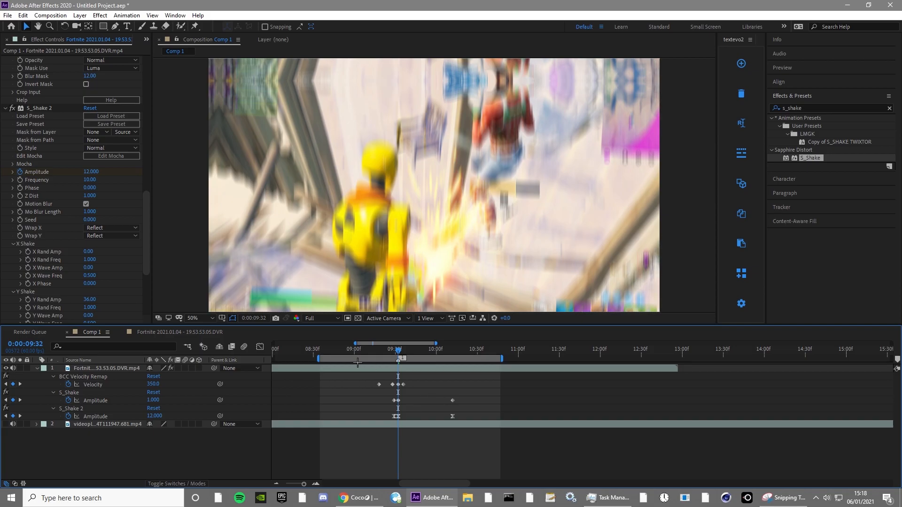
{"action": "key", "text": "space"}
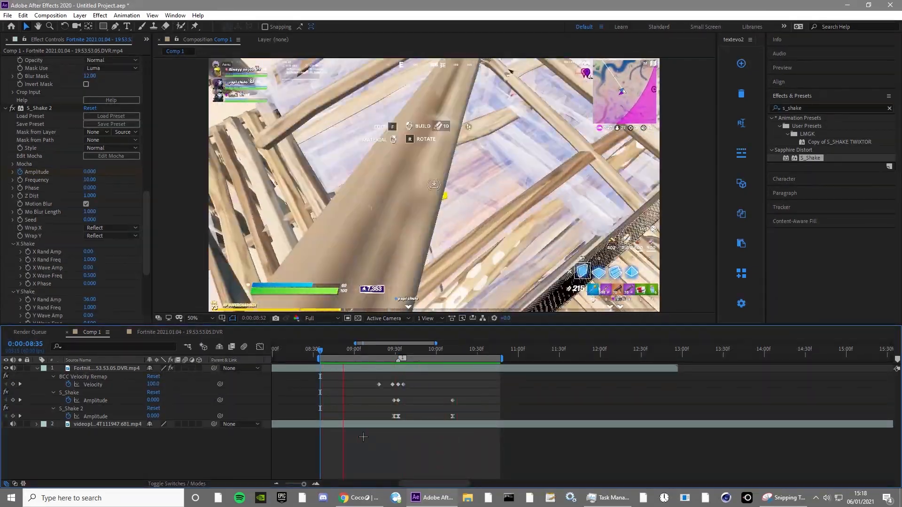
{"action": "key", "text": "space"}
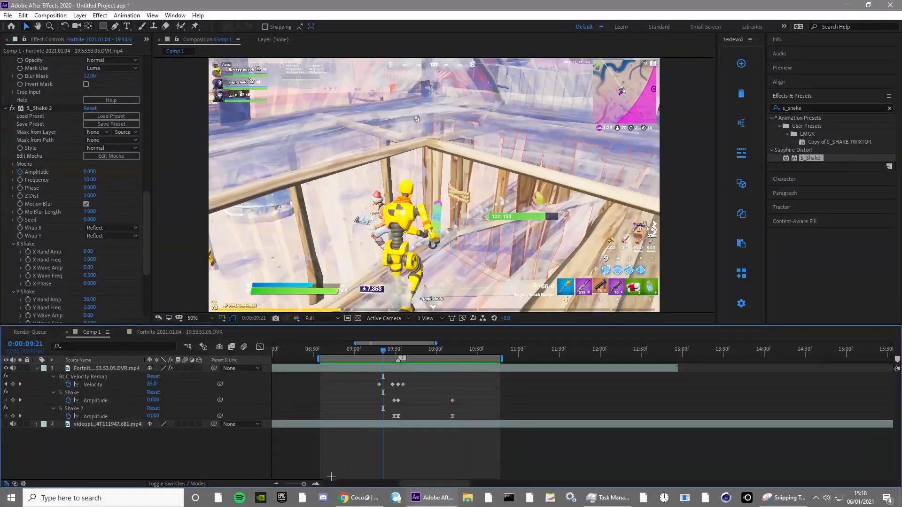
Step: Search the effects for "transform" and apply the Distort Transform effect to the gameplay clip, below the second S_Shake
{"action": "left_click", "coordinate": [810, 103]}
{"action": "double_click", "coordinate": [820, 106]}
{"action": "type", "text": "transform"}
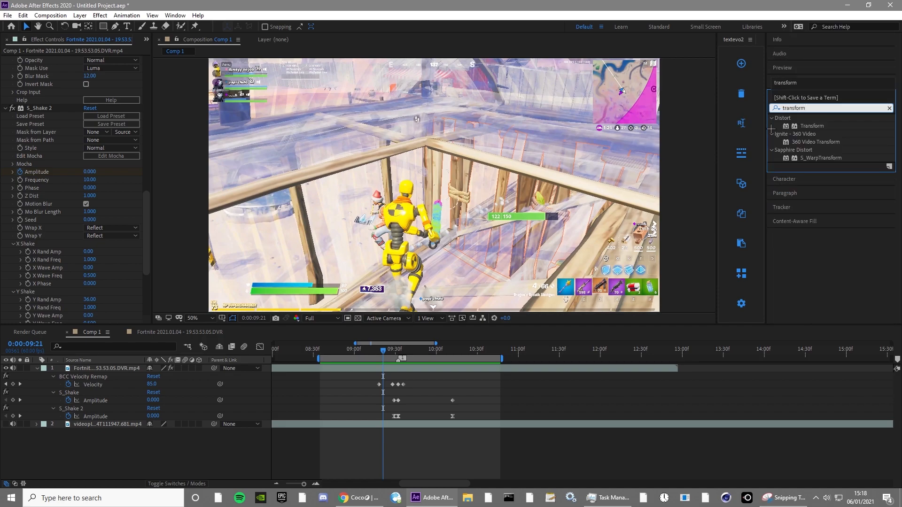
{"action": "left_click", "coordinate": [807, 128]}
{"action": "left_click_drag", "start_coordinate": [807, 128], "coordinate": [108, 319]}
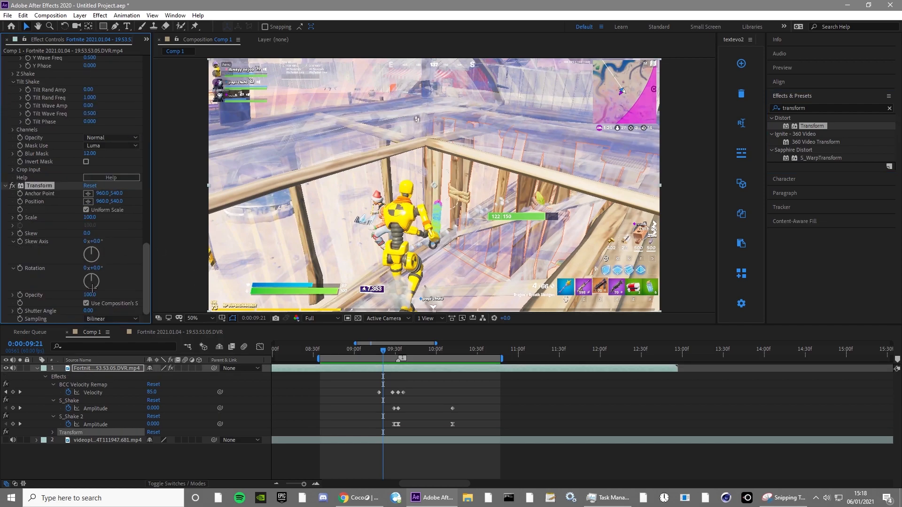
Step: Start keyframing the Transform effect's Scale at 0:00:09:32 and add another Scale keyframe at 0:00:09:29
{"action": "left_click_drag", "start_coordinate": [395, 350], "coordinate": [399, 351]}
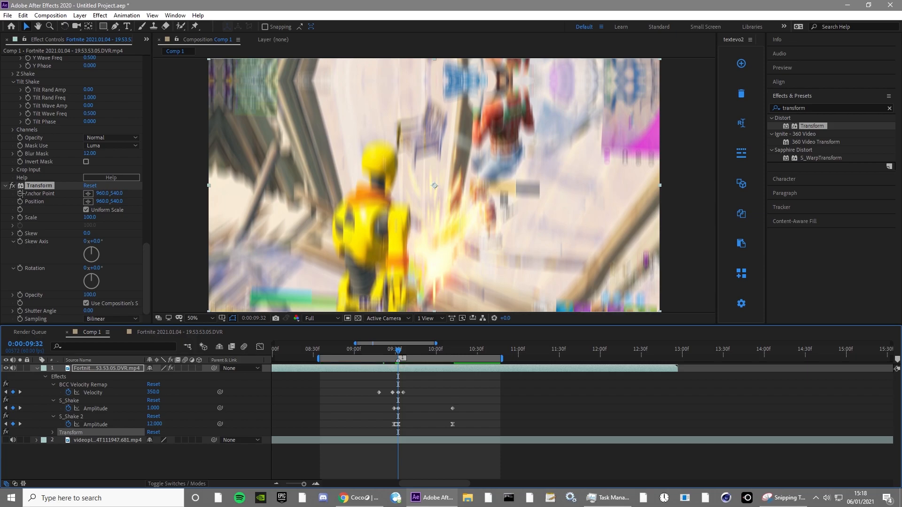
{"action": "left_click", "coordinate": [19, 218]}
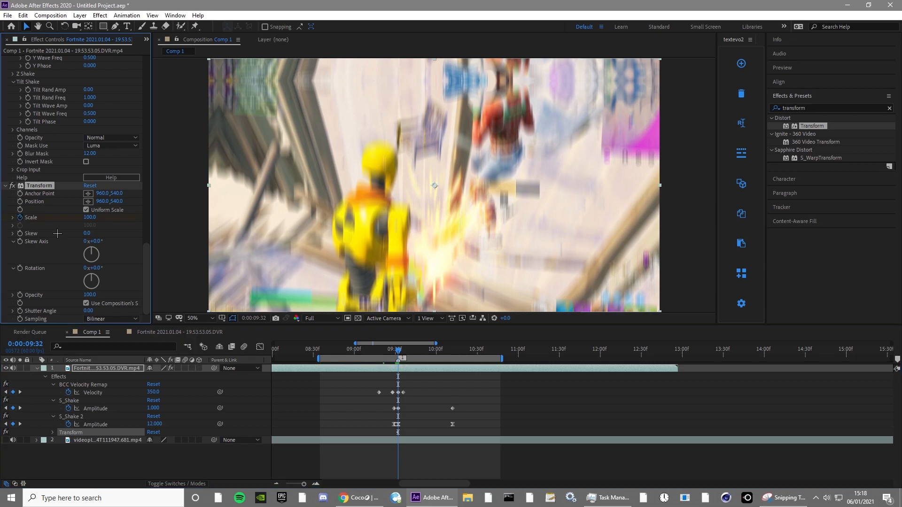
{"action": "key", "text": "Page_Up"}
{"action": "key", "text": "Page_Up"}
{"action": "key", "text": "Page_Up"}
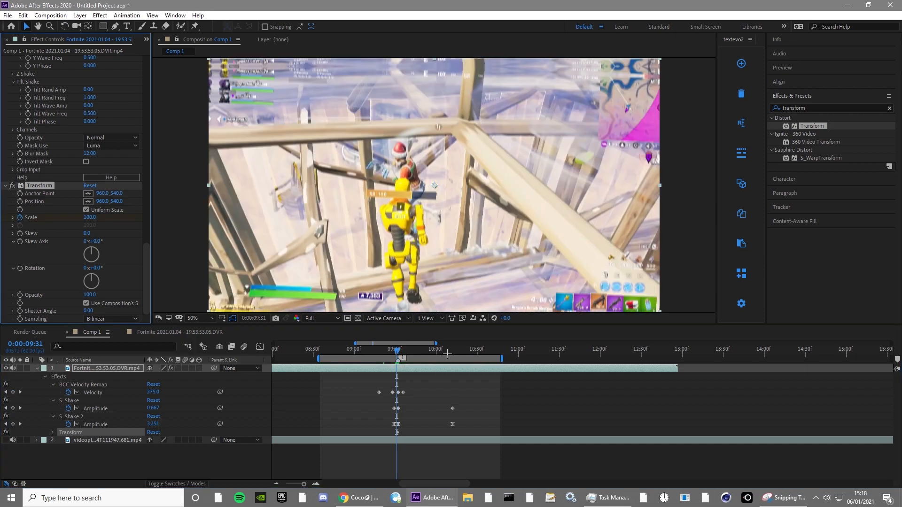
{"action": "left_click", "coordinate": [51, 432]}
{"action": "scroll", "coordinate": [81, 456], "scroll_direction": "down", "scroll_amount": 4}
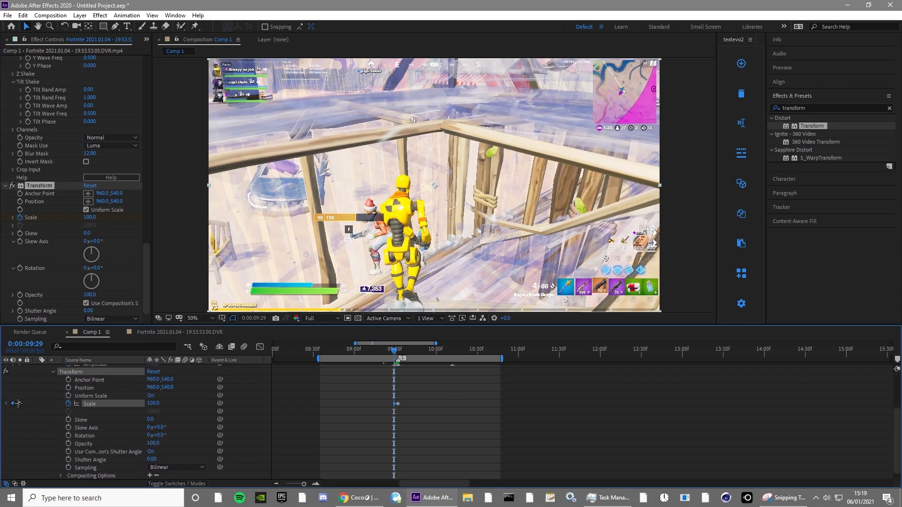
{"action": "scroll", "coordinate": [460, 402], "scroll_direction": "up", "scroll_amount": 2}
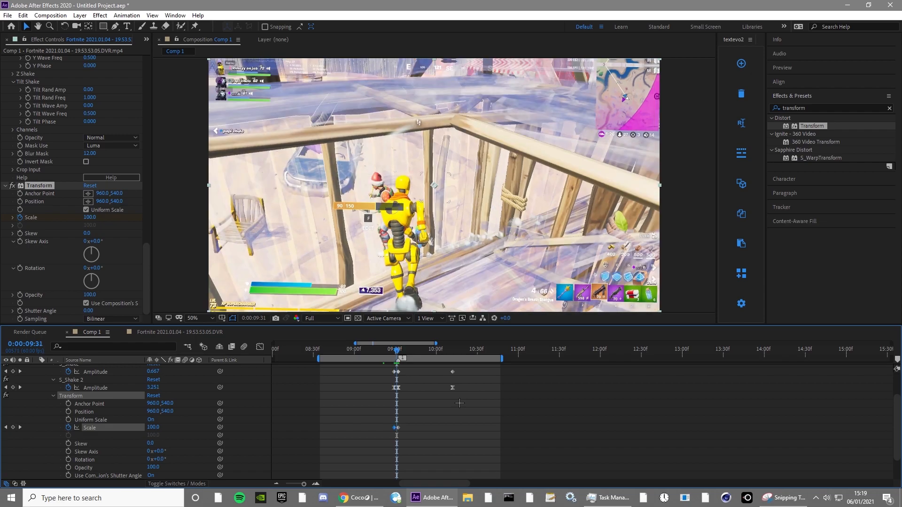
Step: Add a closing Scale keyframe at 100 at 0:00:10:22, shortly after the shakes end
{"action": "key", "text": "Page_Down"}
{"action": "key", "text": "Page_Down"}
{"action": "key", "text": "Page_Down"}
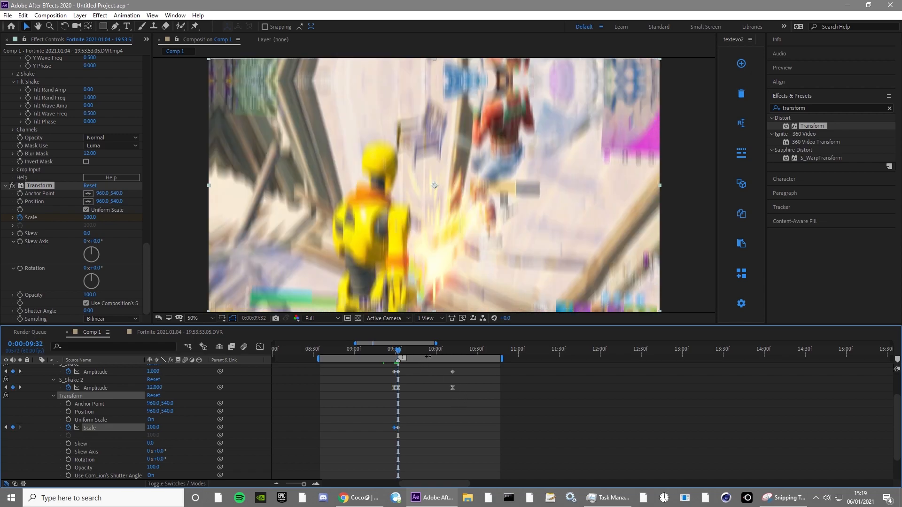
{"action": "left_click_drag", "start_coordinate": [448, 349], "coordinate": [453, 362]}
{"action": "key", "text": "Page_Down"}
{"action": "key", "text": "Page_Down"}
{"action": "key", "text": "Page_Down"}
{"action": "key", "text": "Page_Down"}
{"action": "key", "text": "Page_Down"}
{"action": "key", "text": "Page_Down"}
{"action": "key", "text": "Page_Down"}
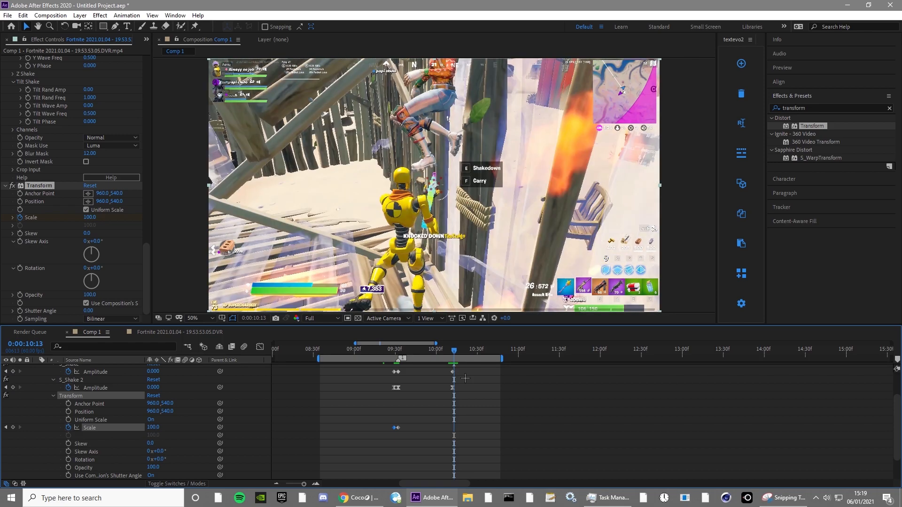
{"action": "key", "text": "Page_Down"}
{"action": "key", "text": "Page_Down"}
{"action": "key", "text": "Page_Down"}
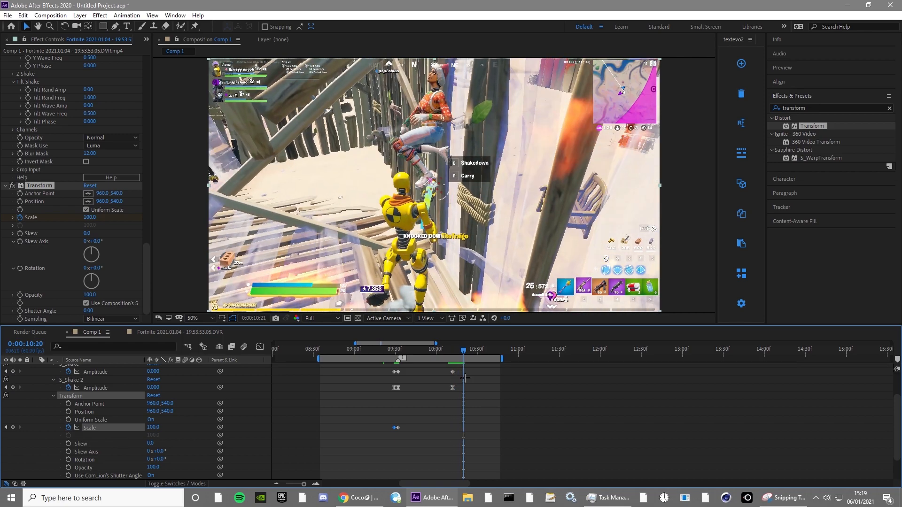
{"action": "left_click", "coordinate": [154, 428]}
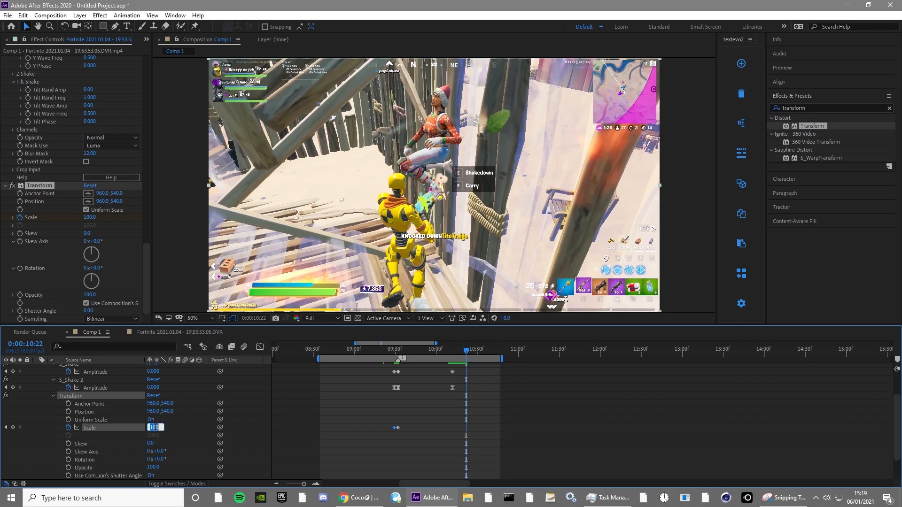
{"action": "left_click", "coordinate": [13, 428]}
{"action": "left_click", "coordinate": [347, 413]}
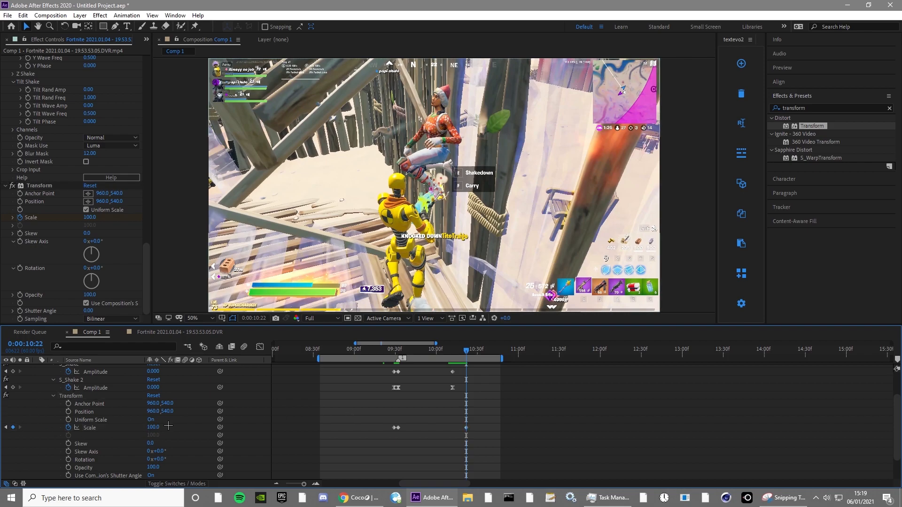
Step: Return to the Scale keyframe at 0:00:09:32 and set its value to 110
{"action": "left_click", "coordinate": [6, 428]}
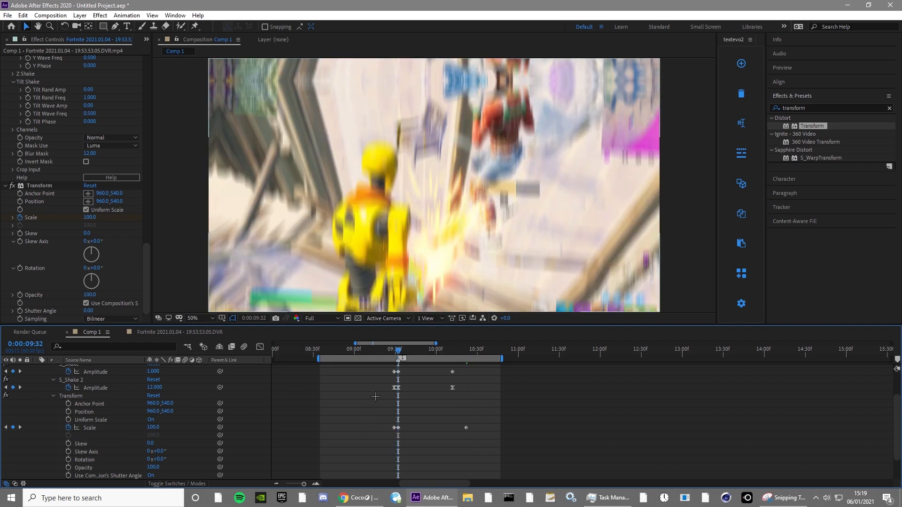
{"action": "left_click", "coordinate": [154, 428]}
{"action": "key", "text": "Return"}
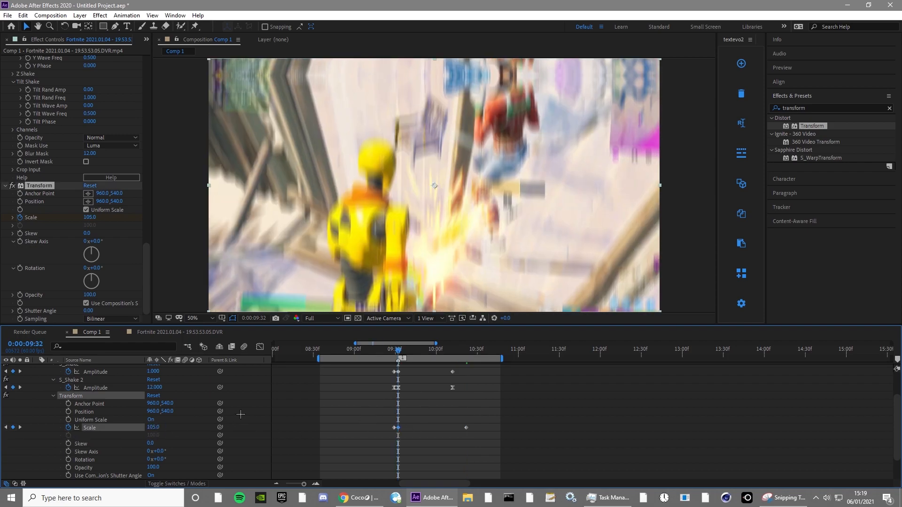
{"action": "left_click", "coordinate": [154, 428]}
{"action": "type", "text": "110"}
{"action": "key", "text": "Return"}
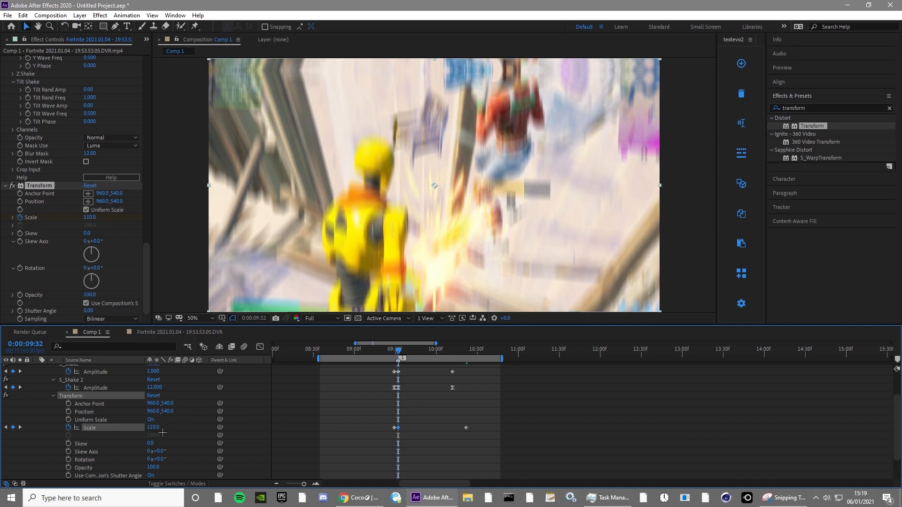
Step: Apply Easy Ease to all three Scale keyframes and show their speed graph in the Graph Editor
{"action": "left_click_drag", "start_coordinate": [369, 424], "coordinate": [468, 428]}
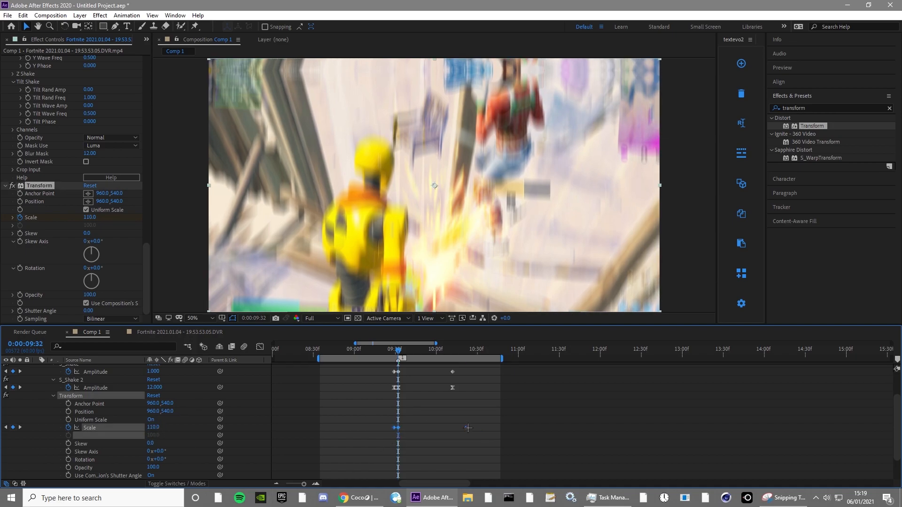
{"action": "right_click", "coordinate": [467, 426]}
{"action": "mouse_move", "coordinate": [475, 421]}
{"action": "left_click", "coordinate": [628, 360]}
{"action": "left_click", "coordinate": [262, 348]}
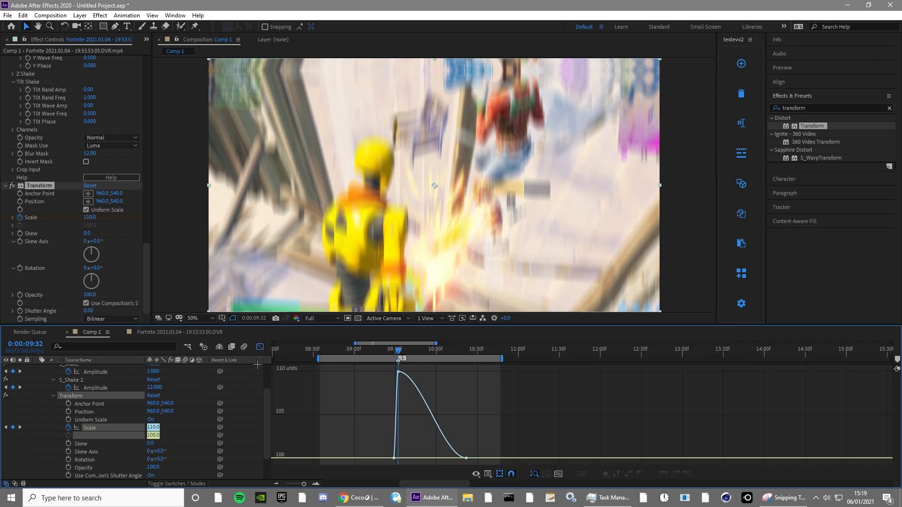
{"action": "right_click", "coordinate": [370, 398]}
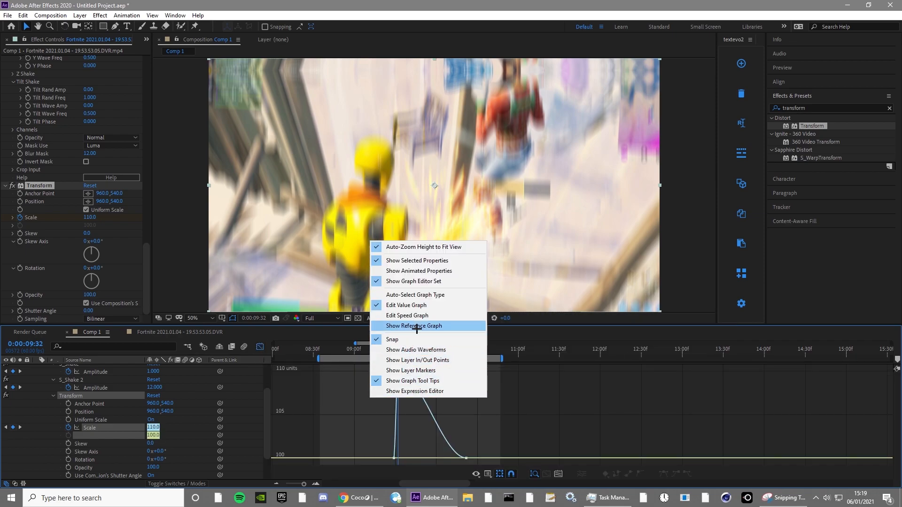
{"action": "left_click", "coordinate": [423, 315]}
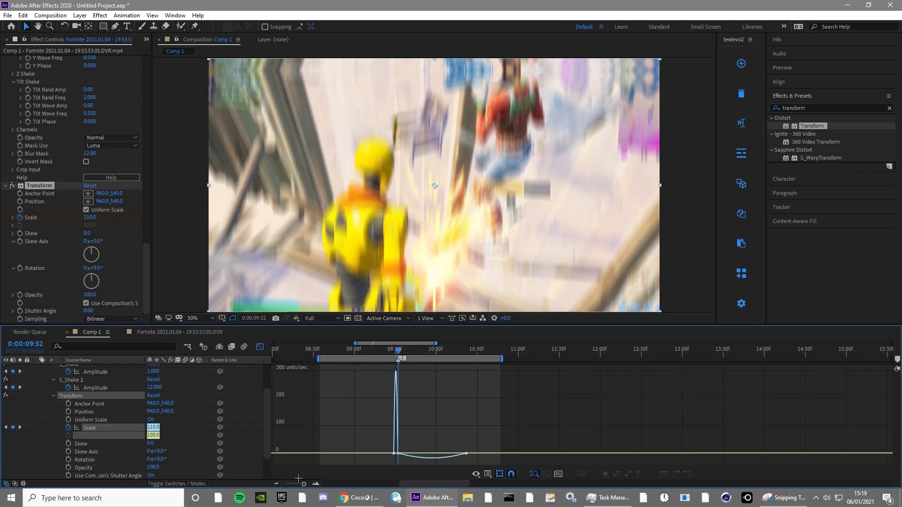
Step: Reshape the Scale speed curve to spike at 0:00:09:32 with a long ease out, and leave the Graph Editor
{"action": "left_click", "coordinate": [175, 431]}
{"action": "left_click", "coordinate": [127, 430]}
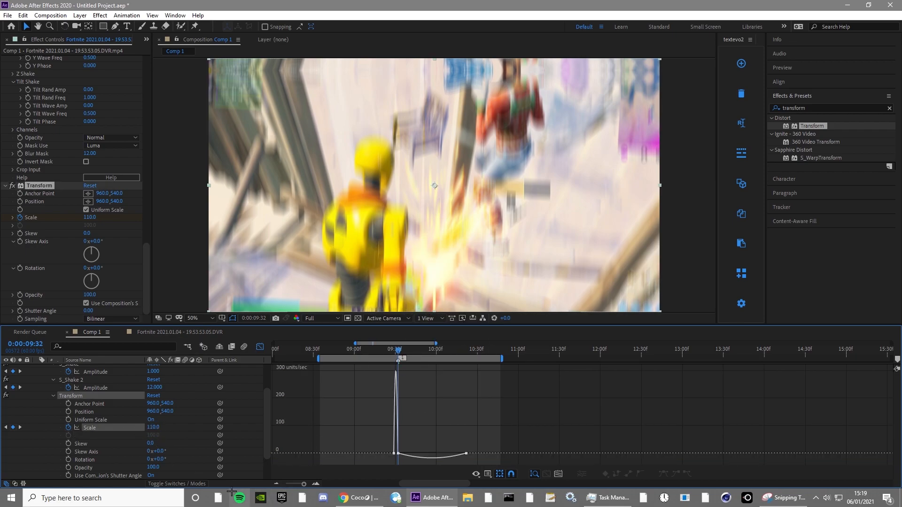
{"action": "left_click", "coordinate": [315, 484]}
{"action": "left_click", "coordinate": [316, 484]}
{"action": "left_click", "coordinate": [366, 453]}
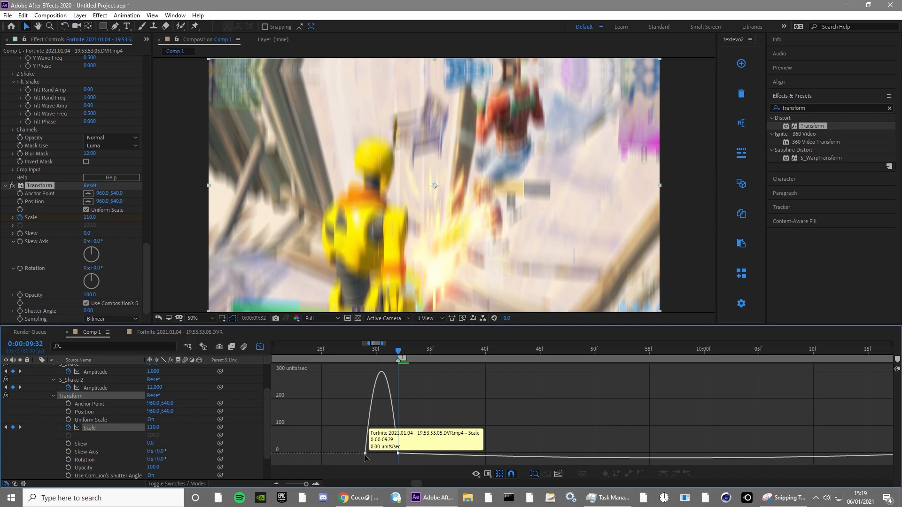
{"action": "left_click_drag", "start_coordinate": [371, 454], "coordinate": [398, 458]}
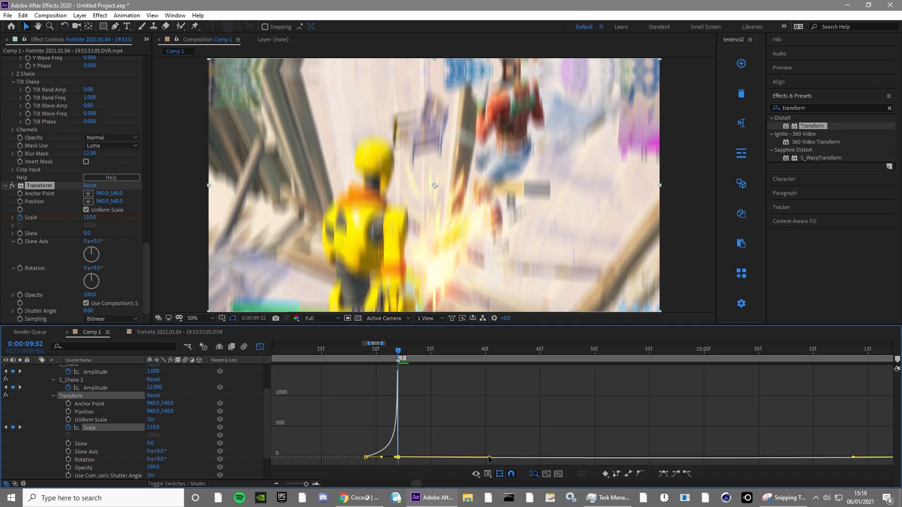
{"action": "left_click", "coordinate": [273, 484]}
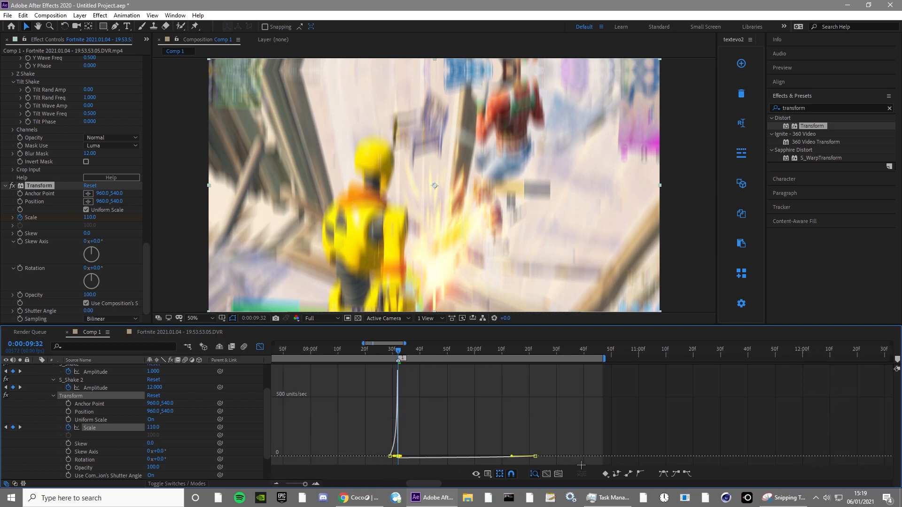
{"action": "left_click_drag", "start_coordinate": [511, 458], "coordinate": [466, 457]}
{"action": "left_click", "coordinate": [261, 348]}
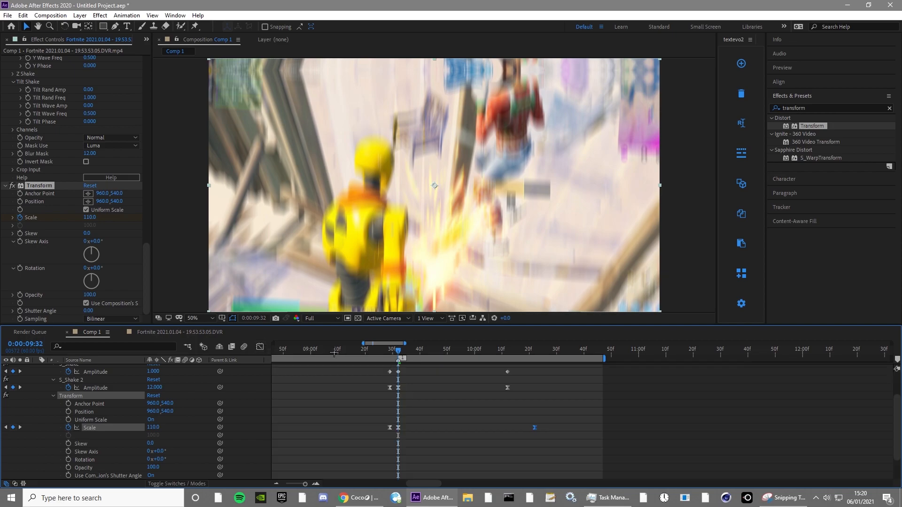
Step: Enable motion blur for the gameplay layer and the composition, and preview the beat drop from the work area's start
{"action": "scroll", "coordinate": [192, 372], "scroll_direction": "up", "scroll_amount": 3}
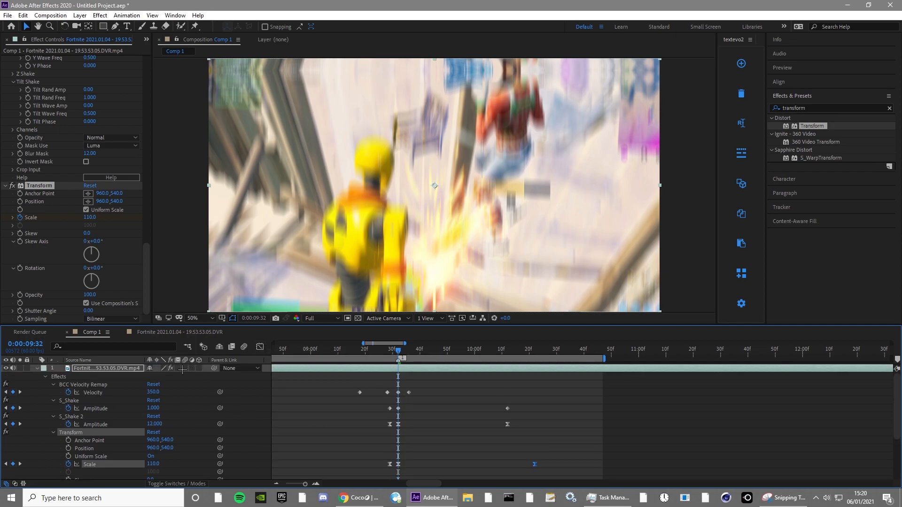
{"action": "left_click", "coordinate": [186, 368]}
{"action": "left_click", "coordinate": [303, 387]}
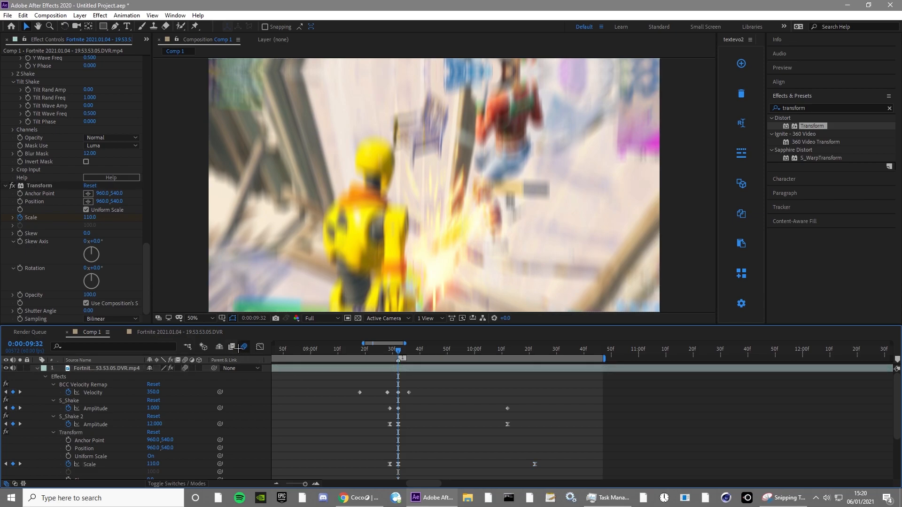
{"action": "left_click", "coordinate": [316, 351]}
{"action": "key", "text": "space"}
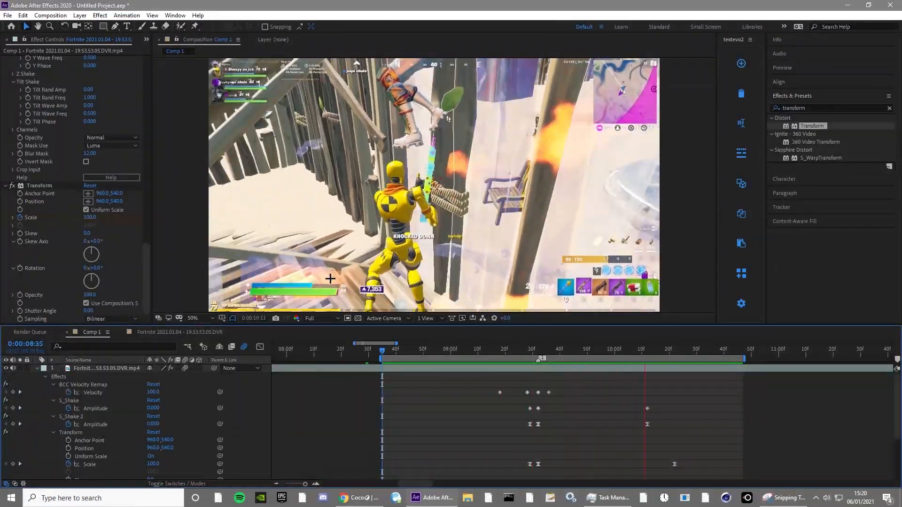
Step: Add an adjustment layer above the gameplay clip and go to the impact frame at 0:00:09:32
{"action": "scroll", "coordinate": [331, 275], "scroll_direction": "down", "scroll_amount": 2}
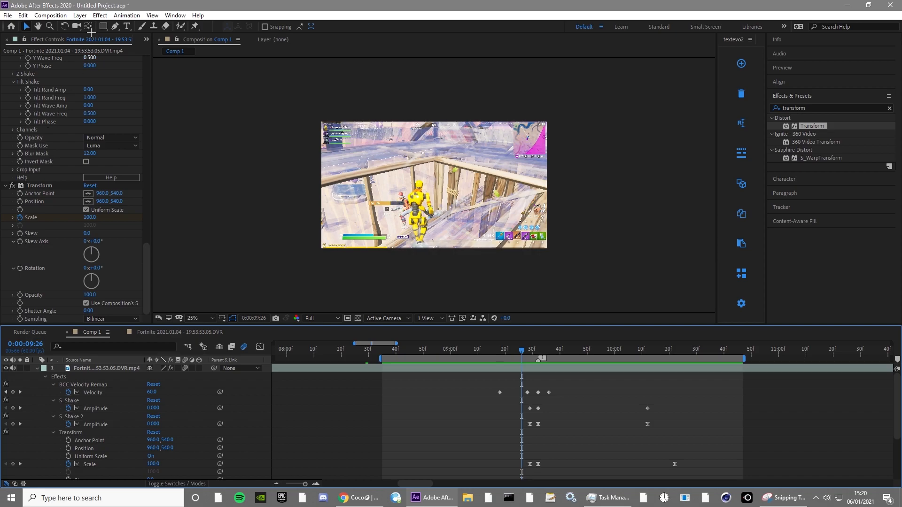
{"action": "left_click", "coordinate": [79, 15]}
{"action": "mouse_move", "coordinate": [83, 25]}
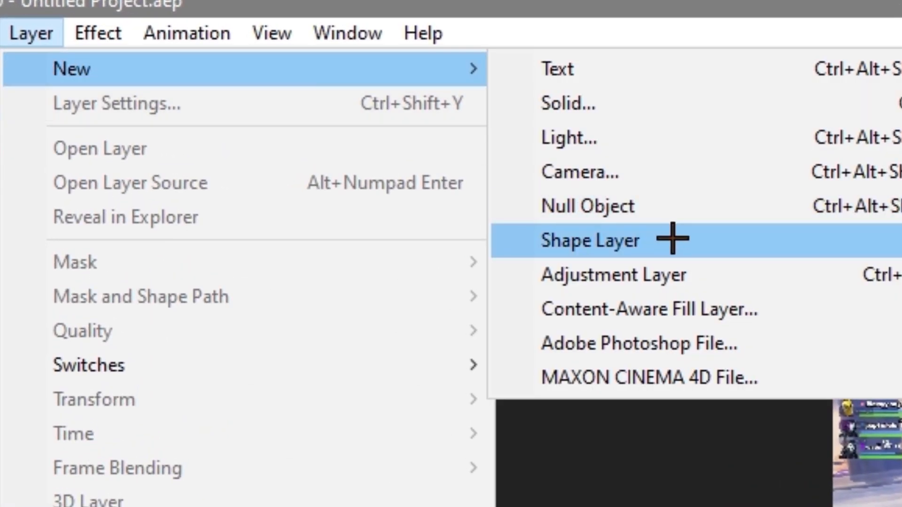
{"action": "left_click", "coordinate": [653, 263]}
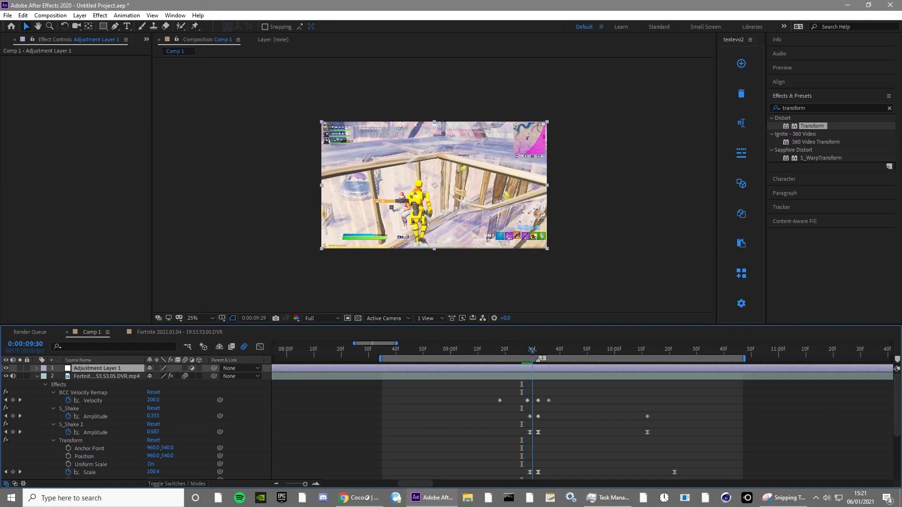
{"action": "left_click_drag", "start_coordinate": [532, 350], "coordinate": [538, 350]}
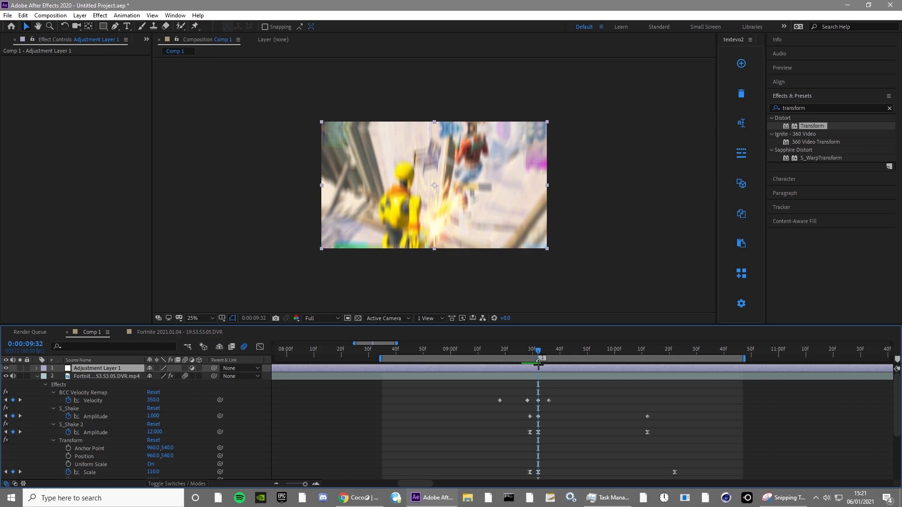
Step: Split the adjustment layer at 0:00:09:35 and remove the part after that frame
{"action": "key", "text": "Page_Down"}
{"action": "key", "text": "Page_Down"}
{"action": "key", "text": "Page_Down"}
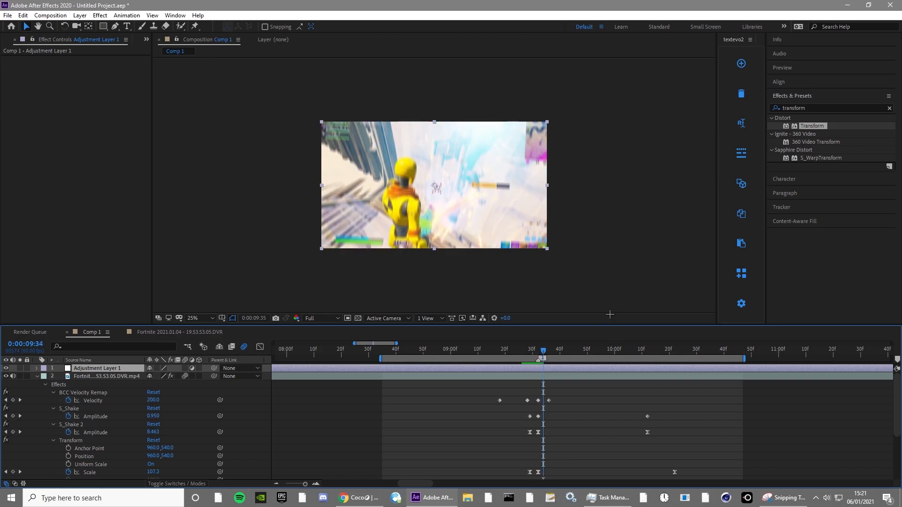
{"action": "key", "text": "ctrl+Down"}
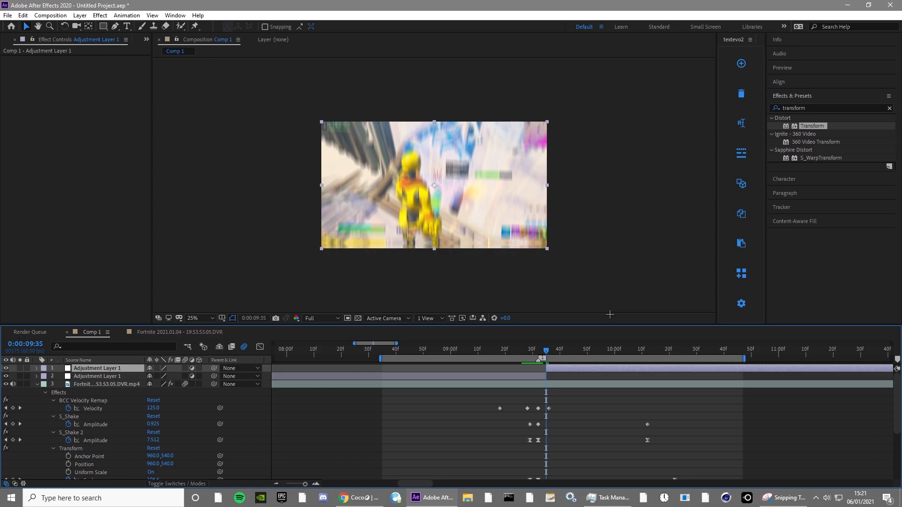
Step: Split the adjustment layer at 0:00:08:52 and delete the part before that frame
{"action": "left_click_drag", "start_coordinate": [499, 350], "coordinate": [538, 350]}
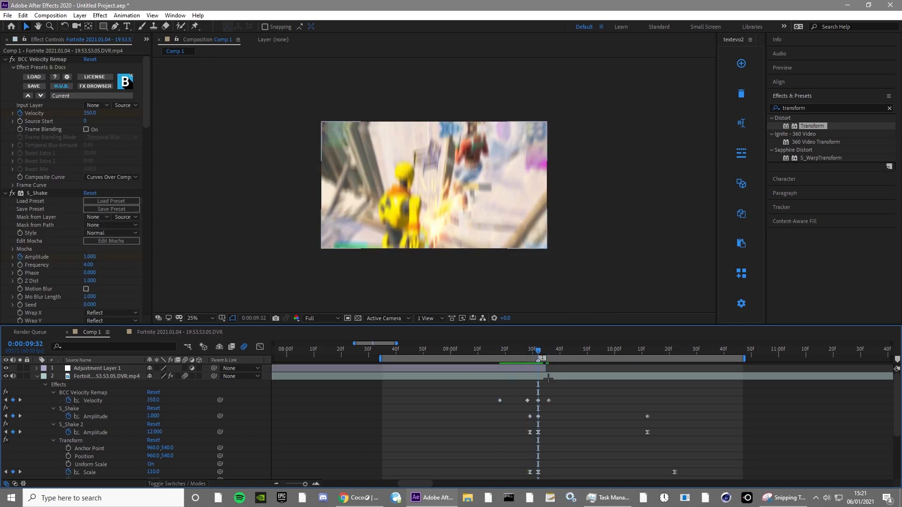
{"action": "left_click", "coordinate": [429, 350]}
{"action": "left_click", "coordinate": [415, 368]}
{"action": "key", "text": "ctrl+shift+d"}
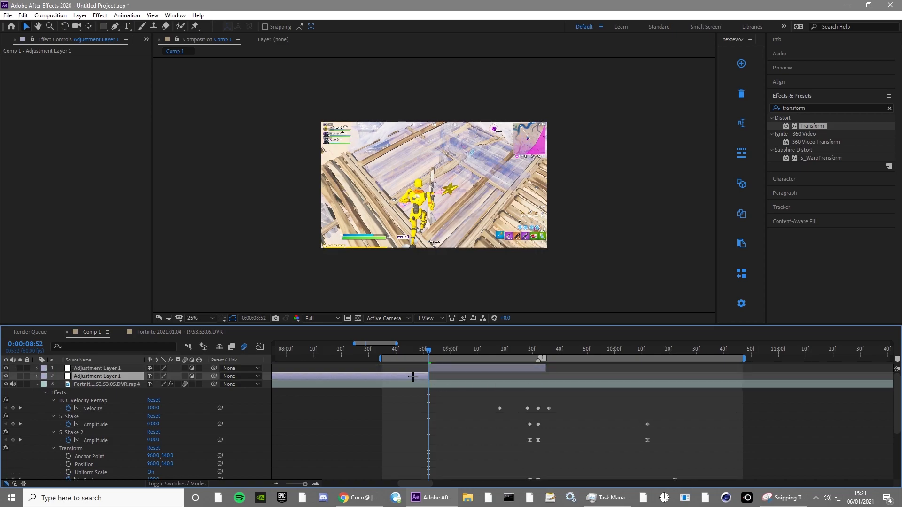
{"action": "key", "text": "Delete"}
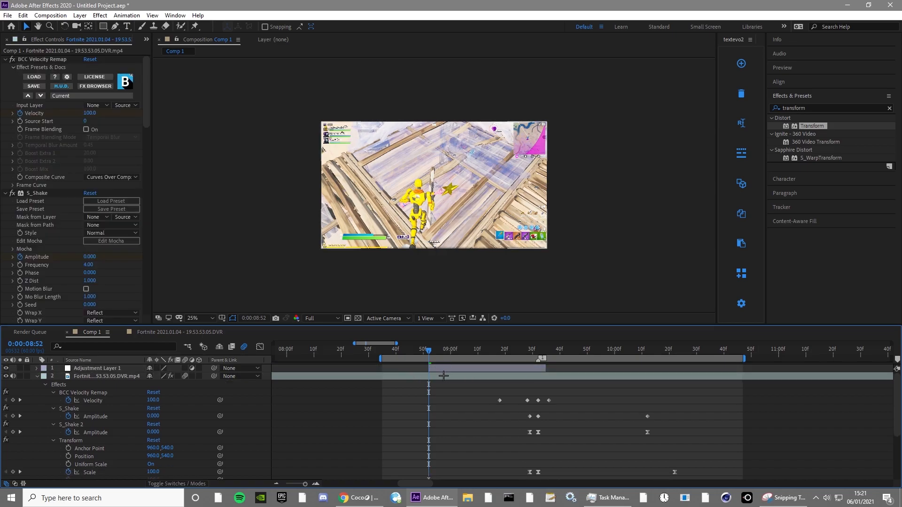
Step: Find the Video Copilot Twitch effect and apply it to the trimmed adjustment layer
{"action": "left_click", "coordinate": [487, 368]}
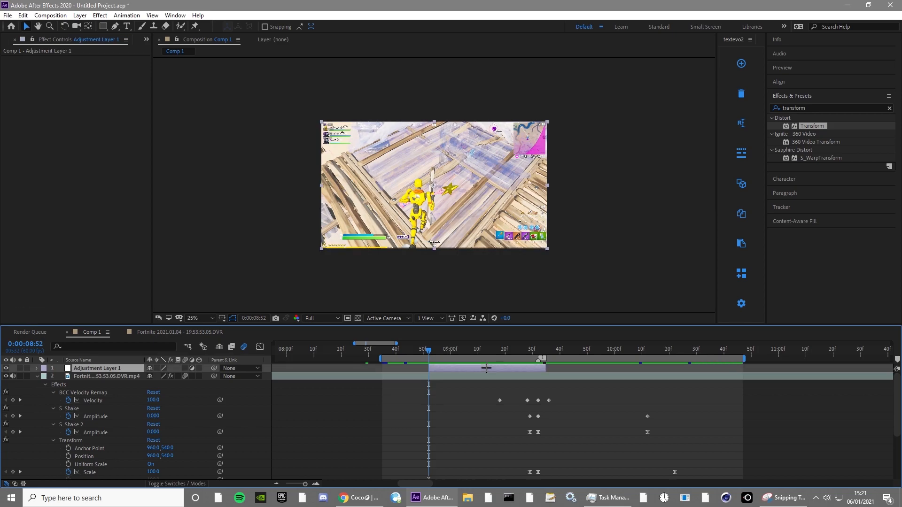
{"action": "key", "text": "ctrl+5"}
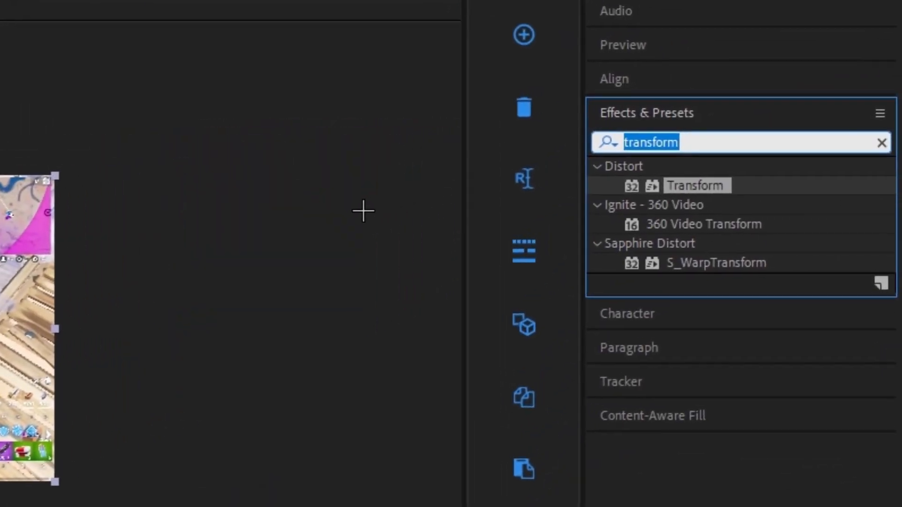
{"action": "type", "text": "twi"}
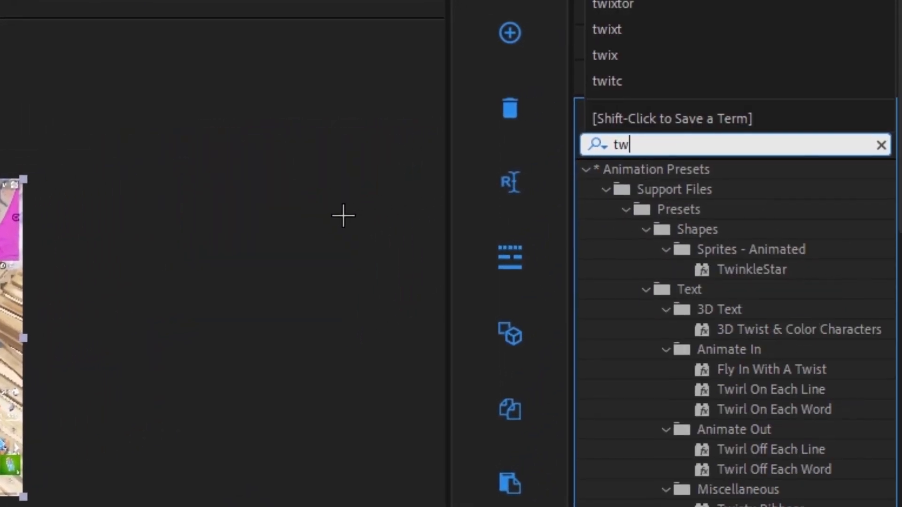
{"action": "type", "text": "yt"}
{"action": "key", "text": "BackSpace"}
{"action": "key", "text": "BackSpace"}
{"action": "type", "text": "tch"}
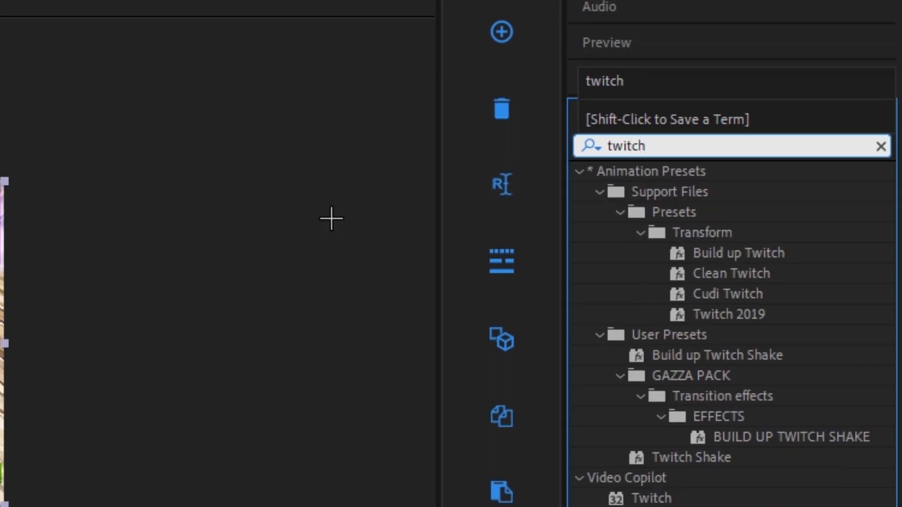
{"action": "left_click", "coordinate": [644, 497]}
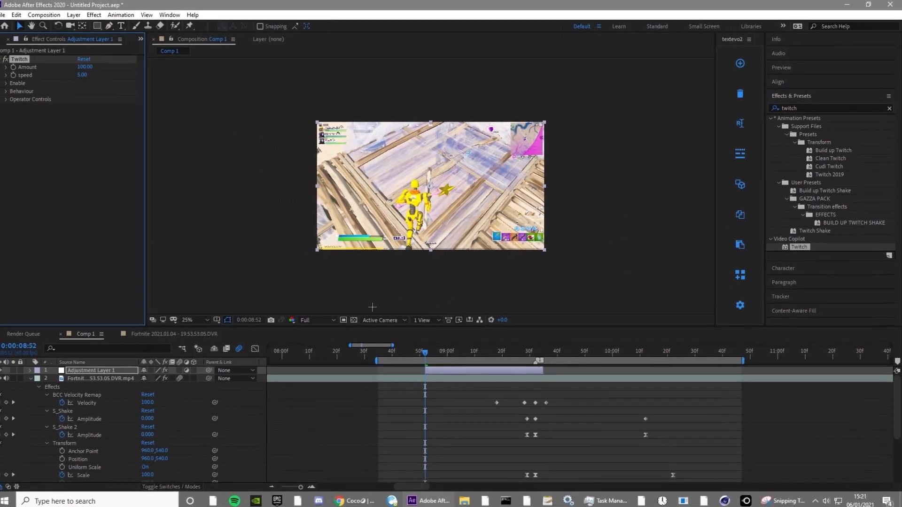
Step: Keyframe Twitch Amount and speed at 0 at 0:00:08:52, with Amount 15 and speed 5 at 0:00:09:32
{"action": "left_click", "coordinate": [28, 135]}
{"action": "left_click_drag", "start_coordinate": [89, 74], "coordinate": [73, 70]}
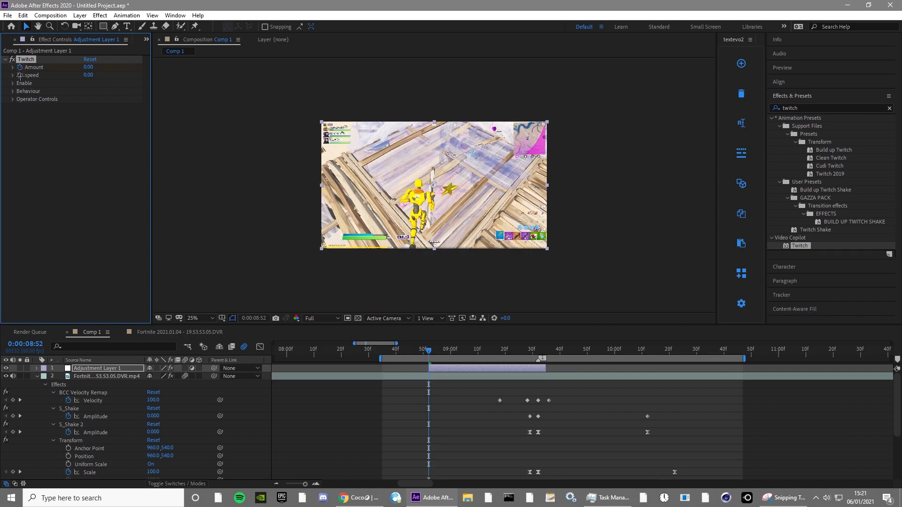
{"action": "left_click", "coordinate": [538, 352]}
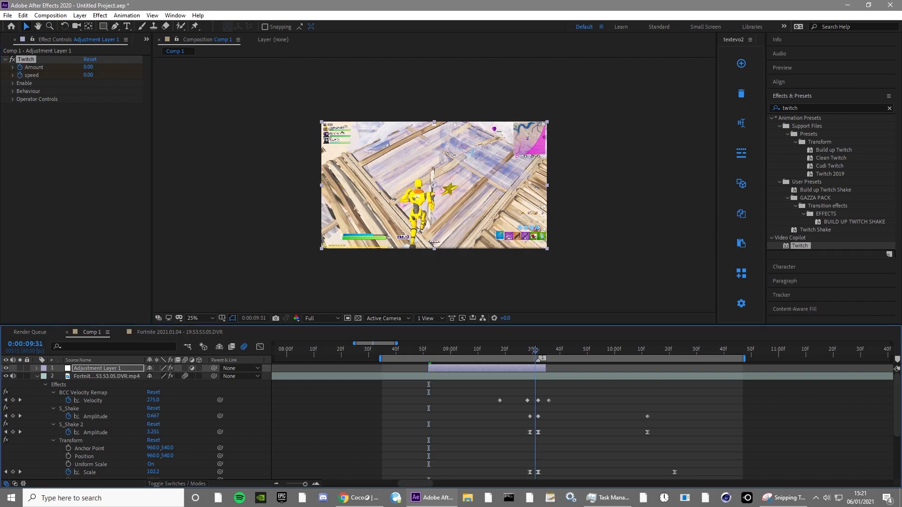
{"action": "left_click_drag", "start_coordinate": [546, 368], "coordinate": [543, 367]}
{"action": "left_click", "coordinate": [88, 75]}
{"action": "type", "text": "5"}
{"action": "left_click", "coordinate": [89, 67]}
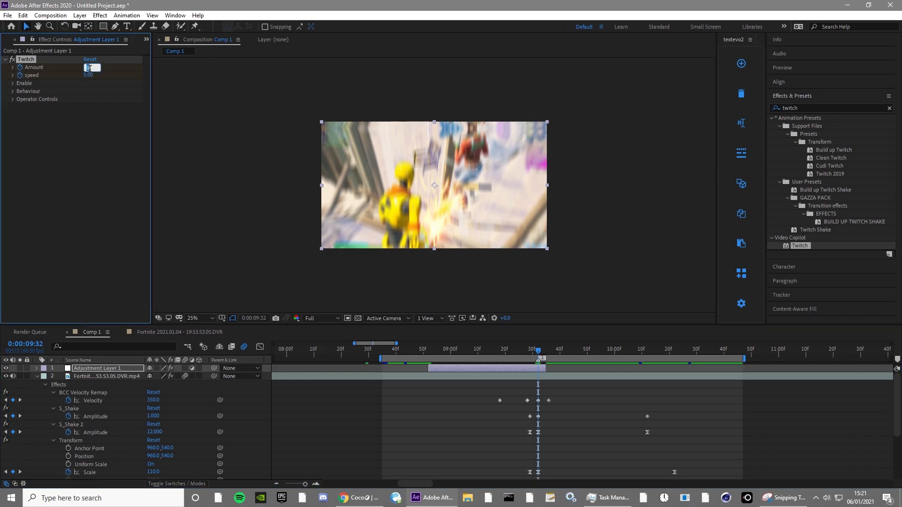
{"action": "key", "text": "Return"}
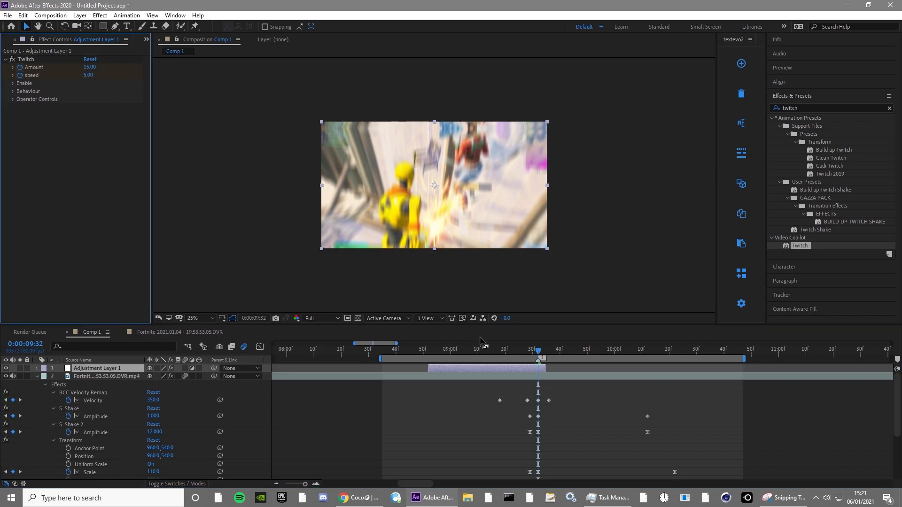
Step: Keyframe Twitch Amount and speed back to 0 at 0:00:09:35
{"action": "key", "text": "Page_Down"}
{"action": "key", "text": "Page_Down"}
{"action": "key", "text": "Page_Down"}
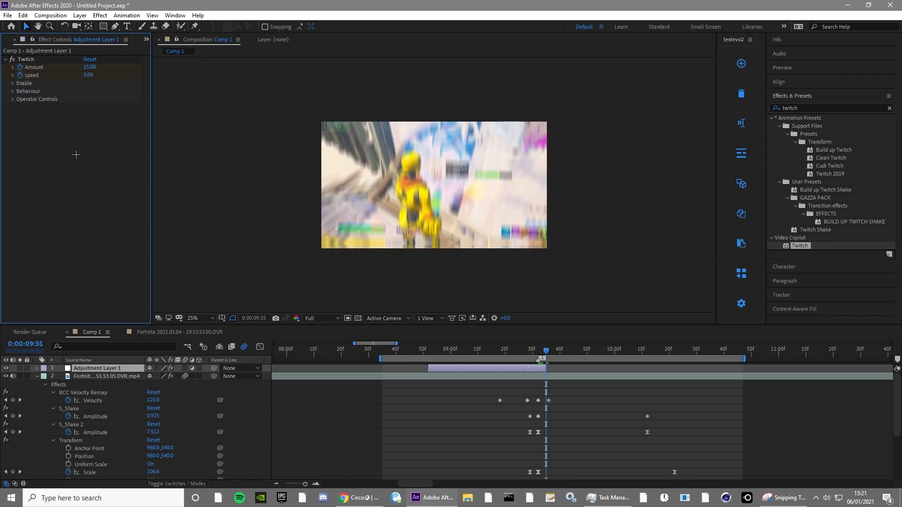
{"action": "left_click_drag", "start_coordinate": [86, 69], "coordinate": [2, 78]}
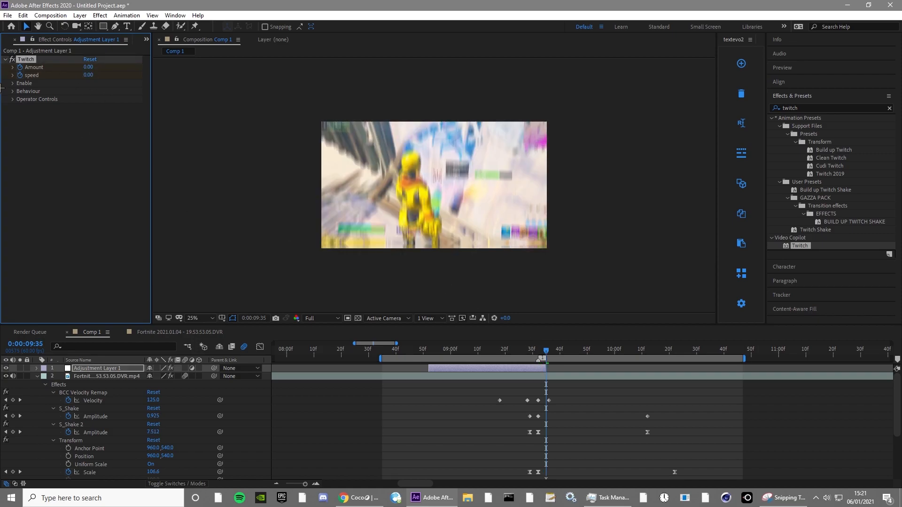
Step: Enable Slide in the Twitch effect and set its Slide Spread to 0 in the operator controls
{"action": "left_click", "coordinate": [12, 83]}
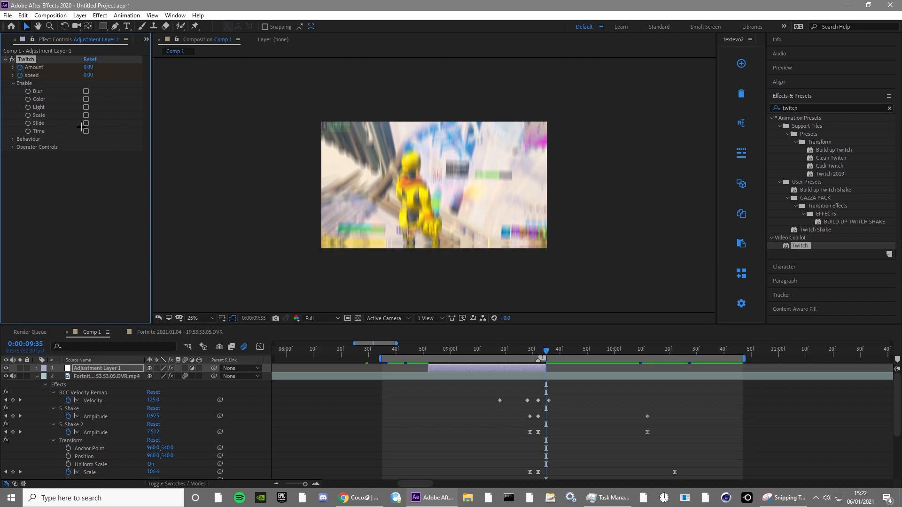
{"action": "left_click", "coordinate": [13, 148]}
{"action": "left_click", "coordinate": [21, 187]}
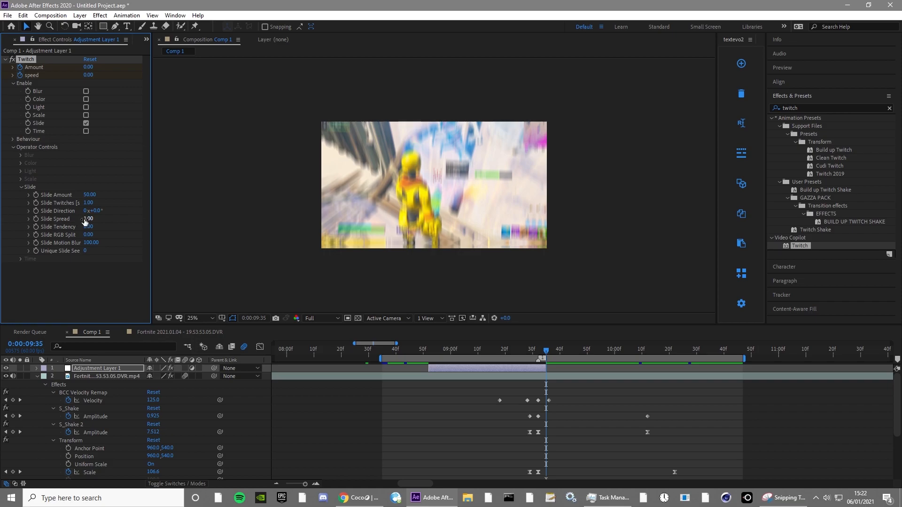
{"action": "left_click_drag", "start_coordinate": [81, 219], "coordinate": [9, 233]}
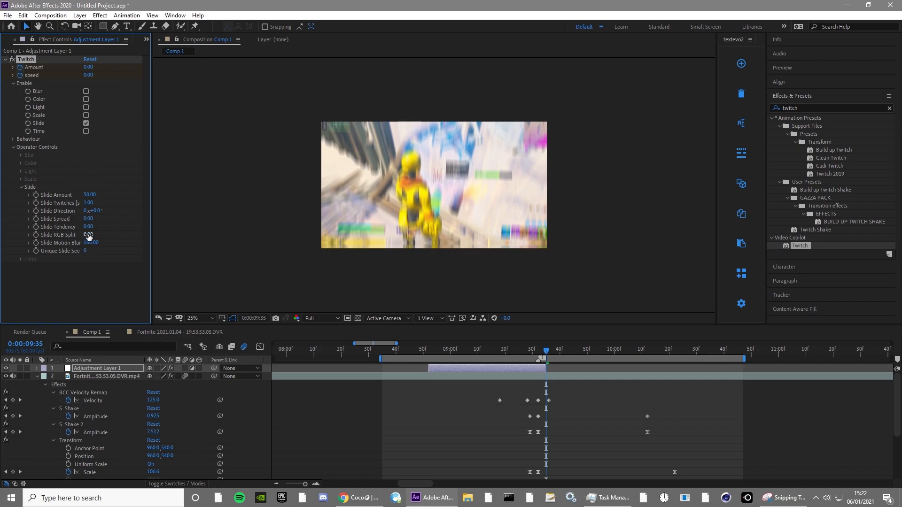
{"action": "left_click", "coordinate": [88, 234]}
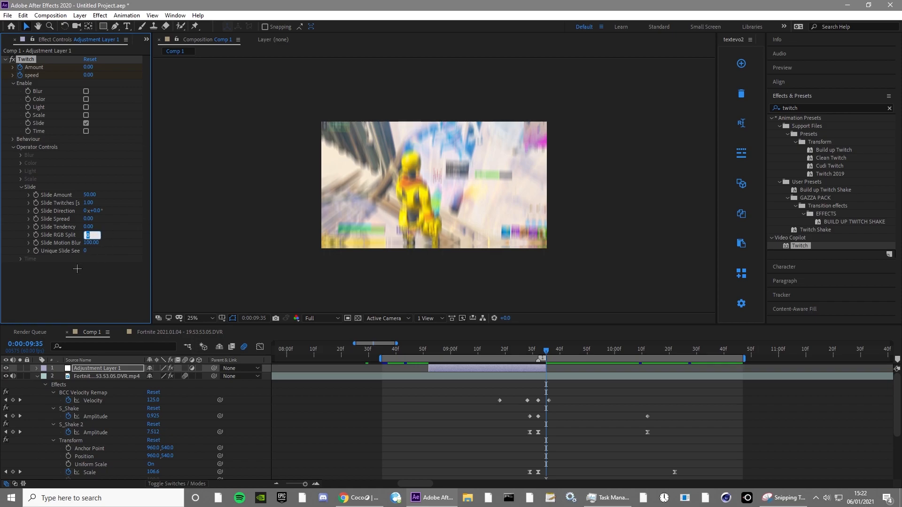
{"action": "left_click", "coordinate": [215, 199]}
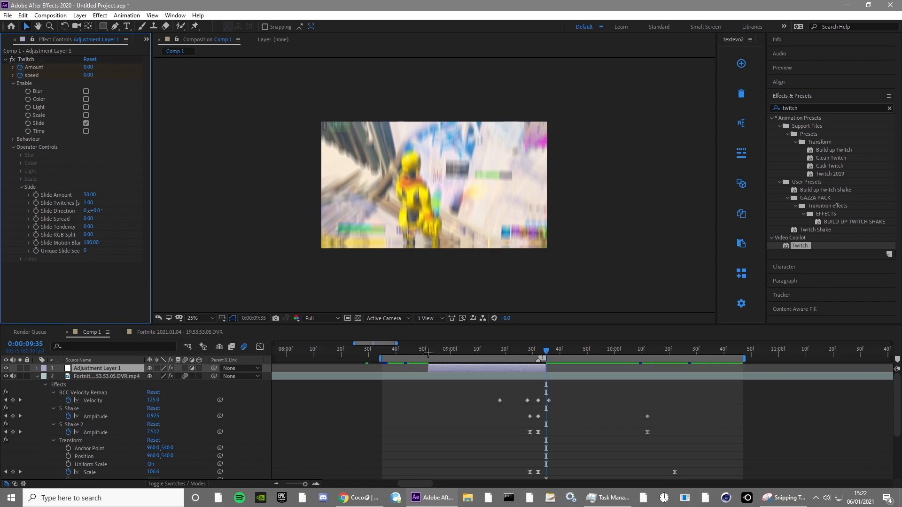
Step: Apply Easy Ease to all Twitch Amount and speed keyframes and preview the beat drop
{"action": "key", "text": "u"}
{"action": "left_click_drag", "start_coordinate": [417, 381], "coordinate": [596, 396]}
{"action": "key", "text": "F9"}
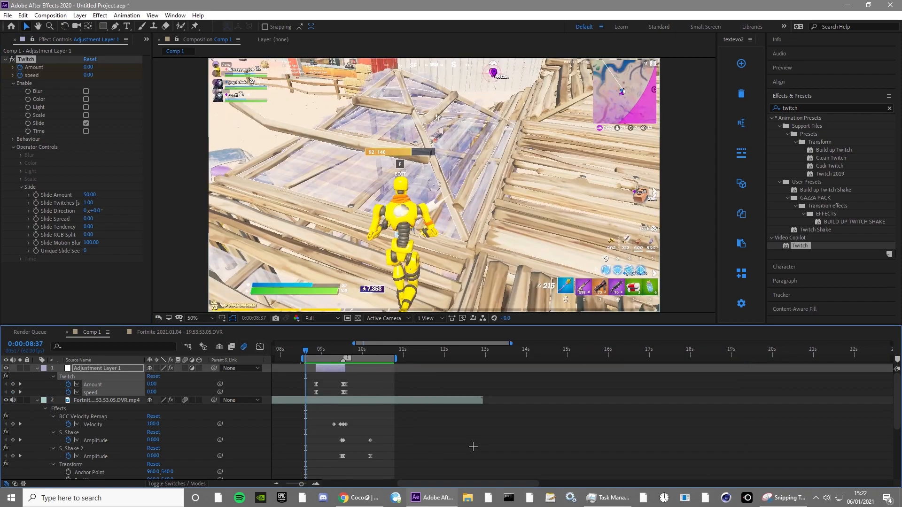
{"action": "key", "text": "space"}
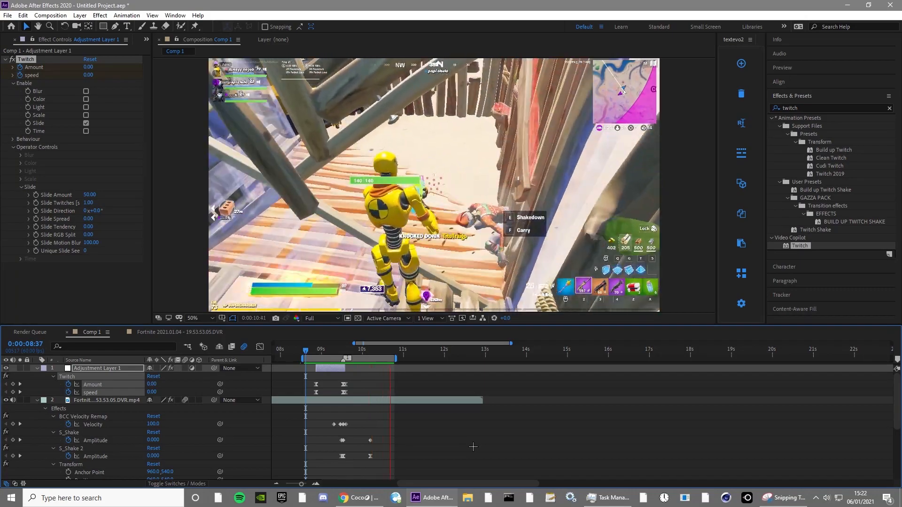
{"action": "key", "text": "space"}
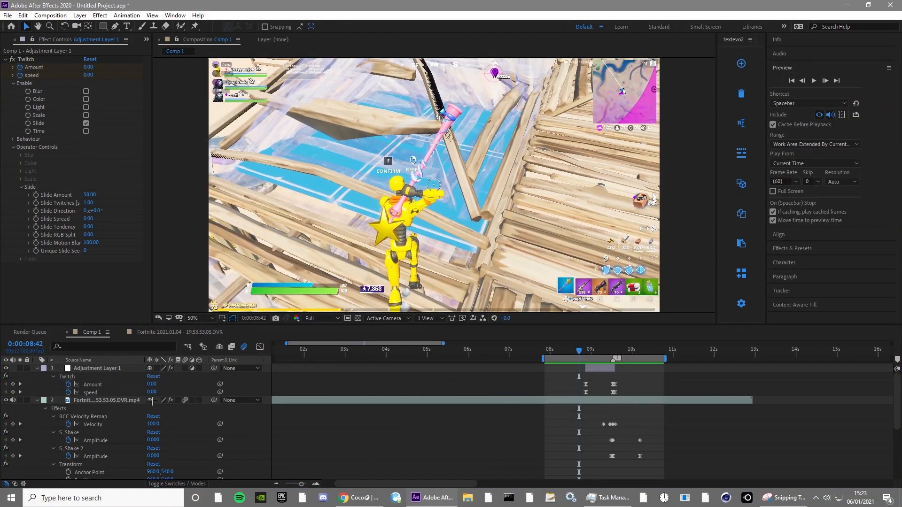
Step: Raise the Twitch Amount keyframe at 0:00:09:32 to 25 and preview from near the work area's start
{"action": "double_click", "coordinate": [19, 384]}
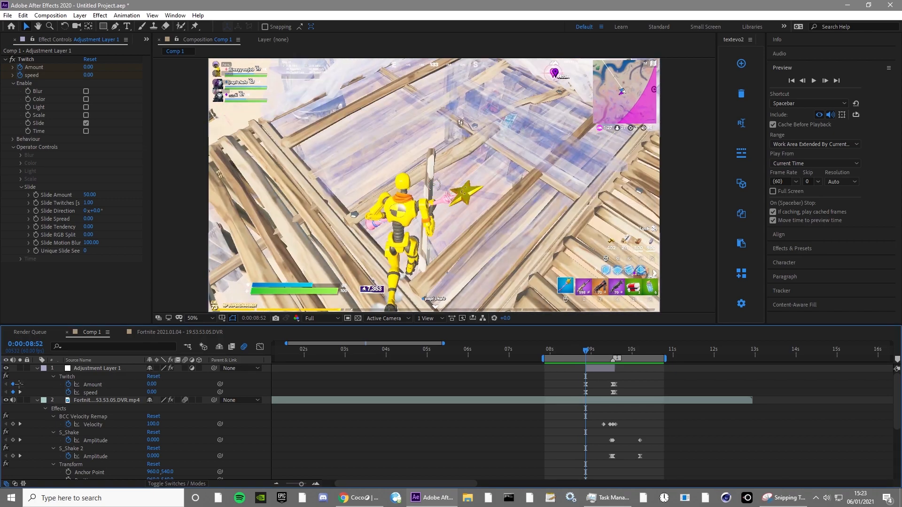
{"action": "left_click", "coordinate": [153, 384]}
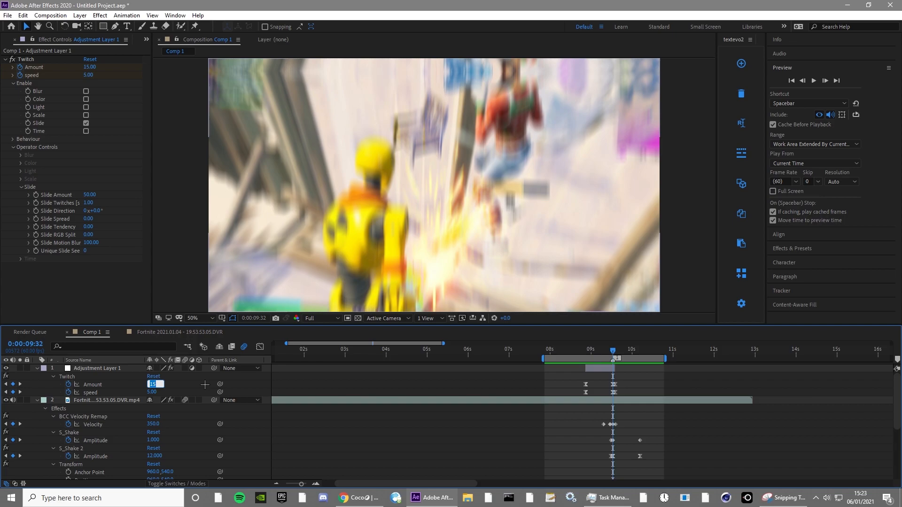
{"action": "key", "text": "Return"}
{"action": "left_click", "coordinate": [550, 351]}
{"action": "key", "text": "space"}
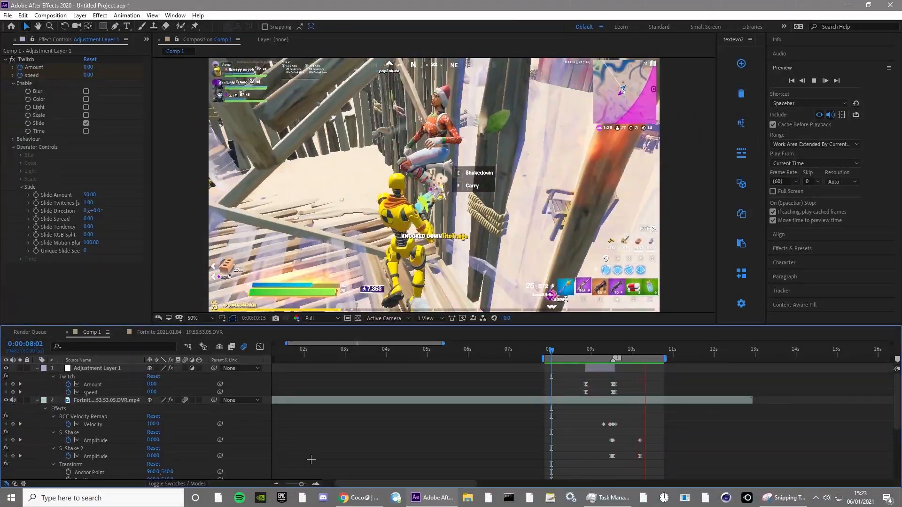
{"action": "key", "text": "space"}
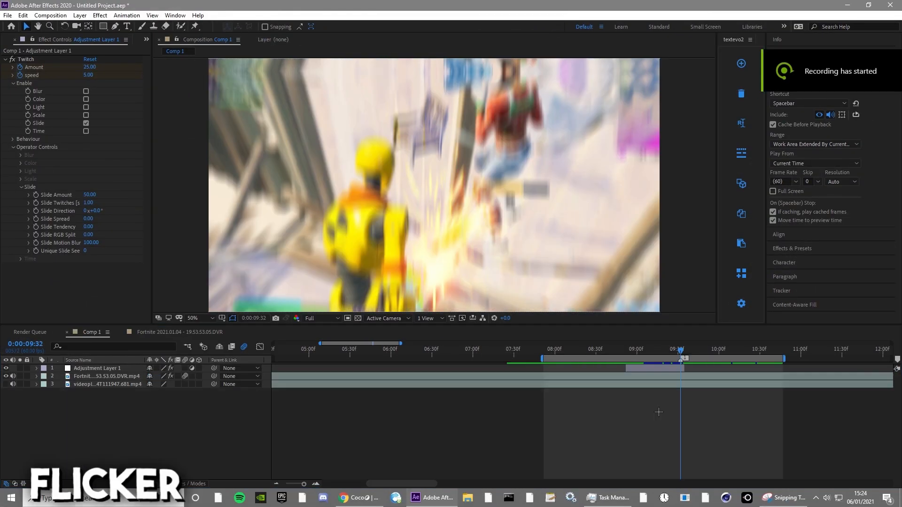
Step: Apply the Sapphire S_Flicker effect to the gameplay clip and place it directly above Transform in the effect order
{"action": "left_click", "coordinate": [106, 376]}
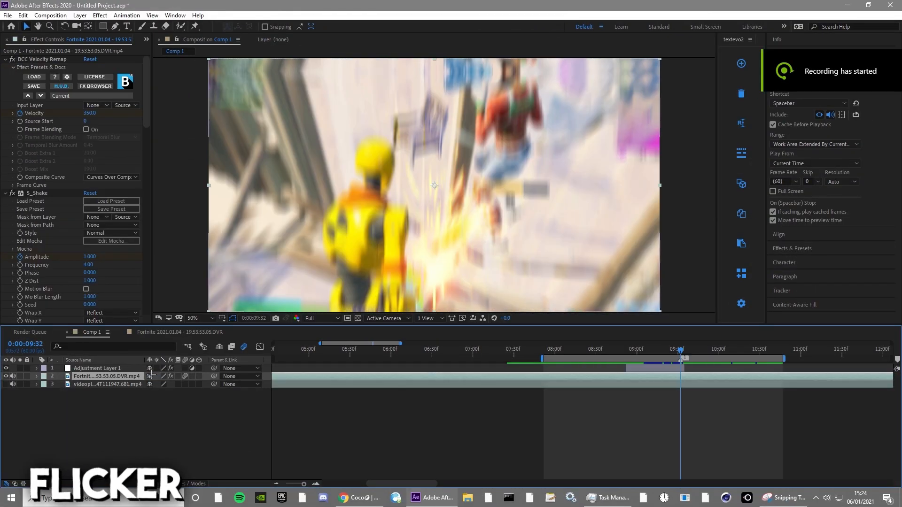
{"action": "left_click", "coordinate": [808, 248]}
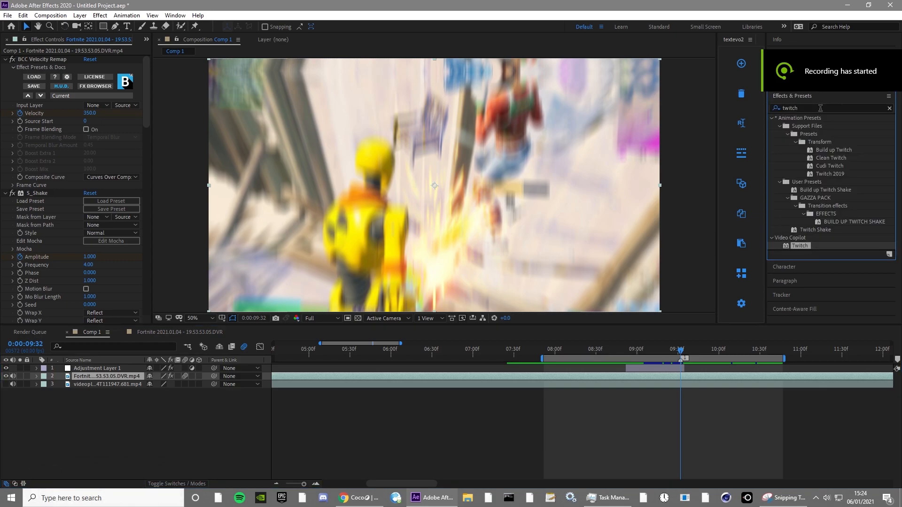
{"action": "left_click", "coordinate": [820, 108]}
{"action": "type", "text": "s_fl"}
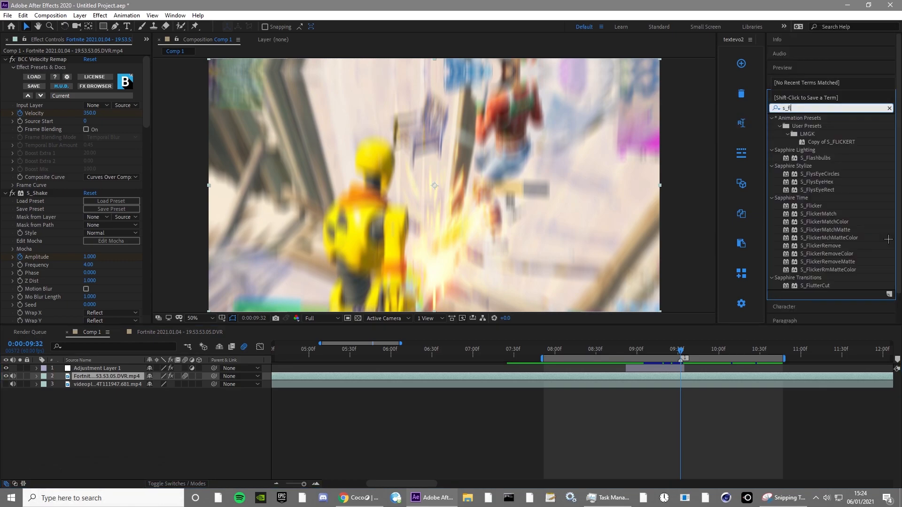
{"action": "type", "text": "icker"}
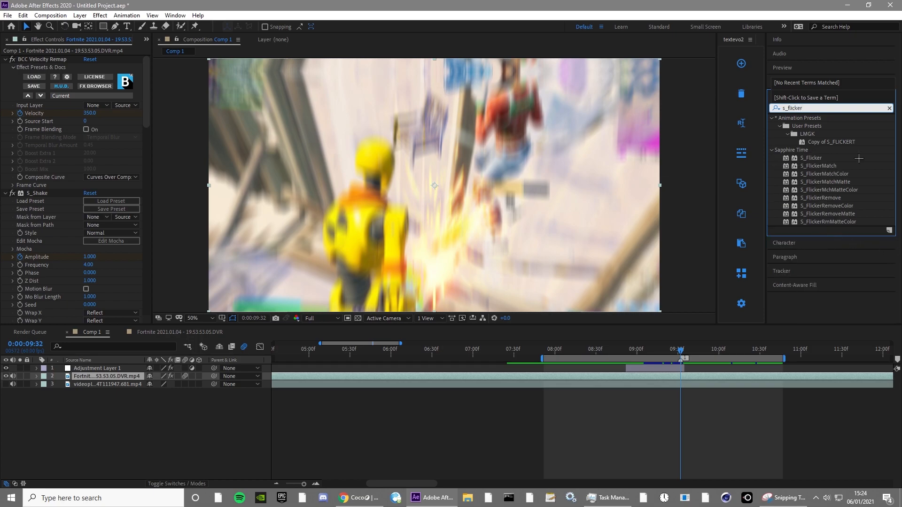
{"action": "left_click_drag", "start_coordinate": [811, 158], "coordinate": [665, 376]}
{"action": "left_click", "coordinate": [120, 428]}
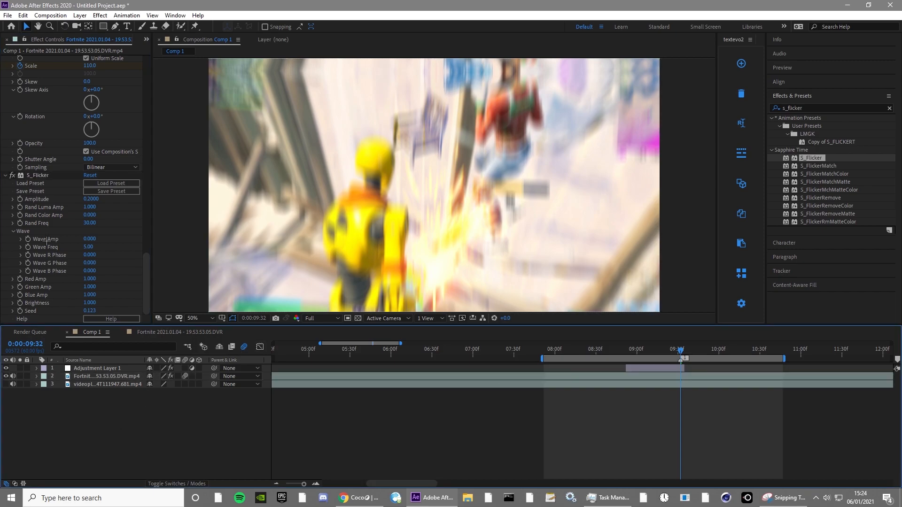
{"action": "left_click_drag", "start_coordinate": [35, 175], "coordinate": [29, 67]}
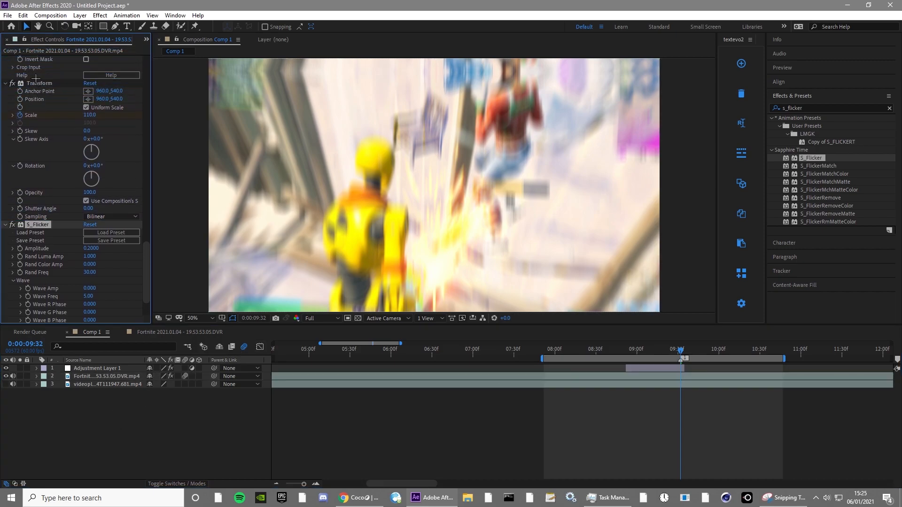
{"action": "left_click", "coordinate": [613, 415]}
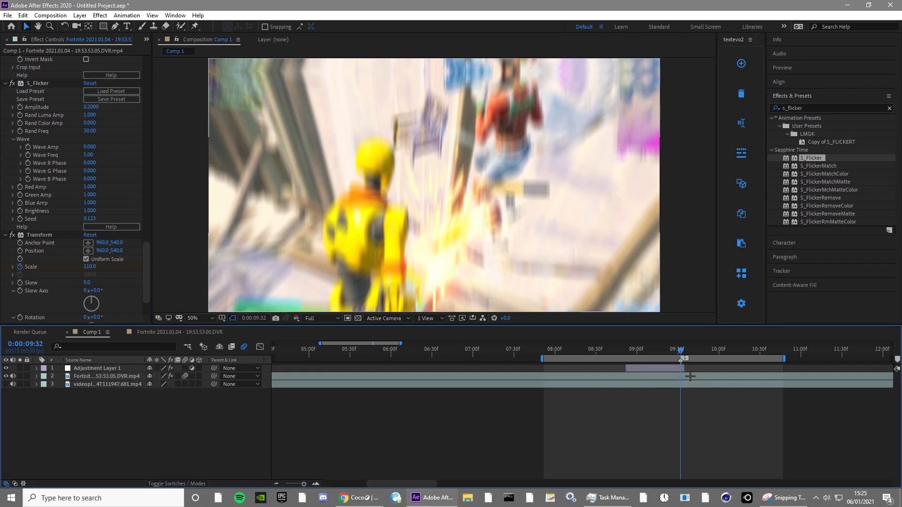
Step: Animate the gameplay clip's S_Flicker Amplitude with keyframes of 0 at 0:00:09:29 and 0.2 at 0:00:09:32
{"action": "left_click", "coordinate": [470, 376]}
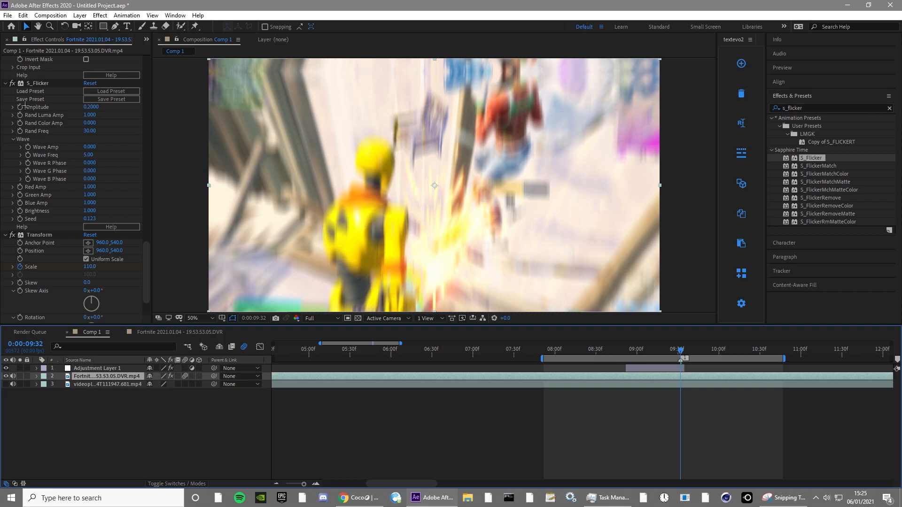
{"action": "left_click", "coordinate": [37, 83]}
{"action": "key", "text": "Page_Up"}
{"action": "key", "text": "Page_Up"}
{"action": "key", "text": "Page_Up"}
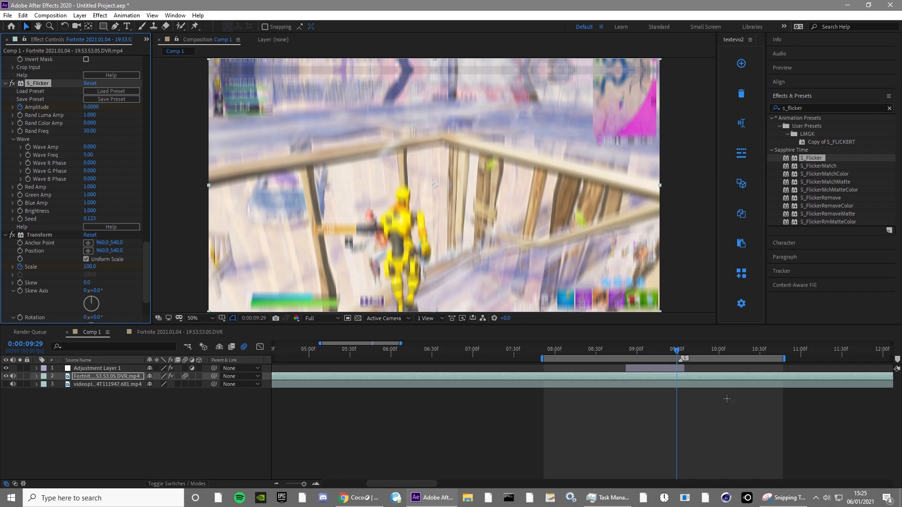
{"action": "key", "text": "Page_Down"}
{"action": "key", "text": "Page_Down"}
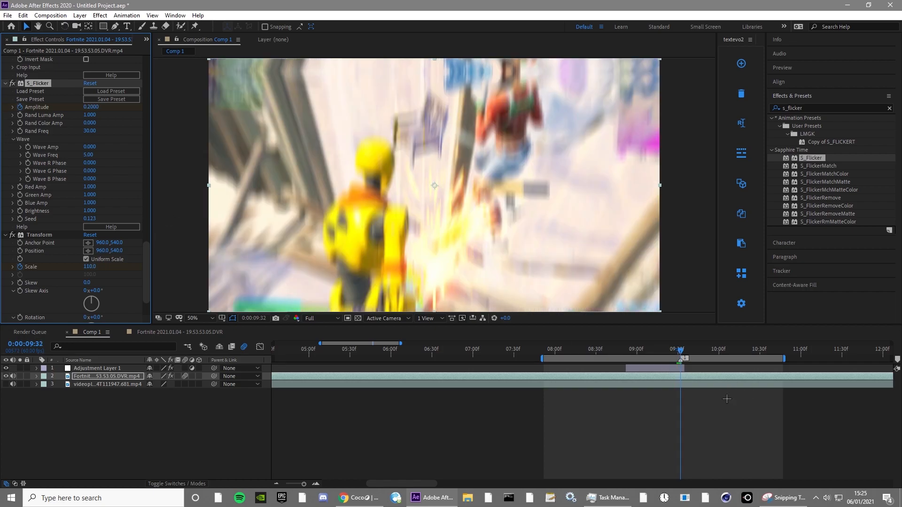
Step: Reveal the clip's animated properties and add an S_Flicker Amplitude keyframe holding 0.2 at 0:00:09:42
{"action": "key", "text": "Page_Down"}
{"action": "key", "text": "Page_Down"}
{"action": "key", "text": "Page_Down"}
{"action": "key", "text": "Page_Down"}
{"action": "key", "text": "Page_Down"}
{"action": "key", "text": "Page_Down"}
{"action": "key", "text": "Page_Down"}
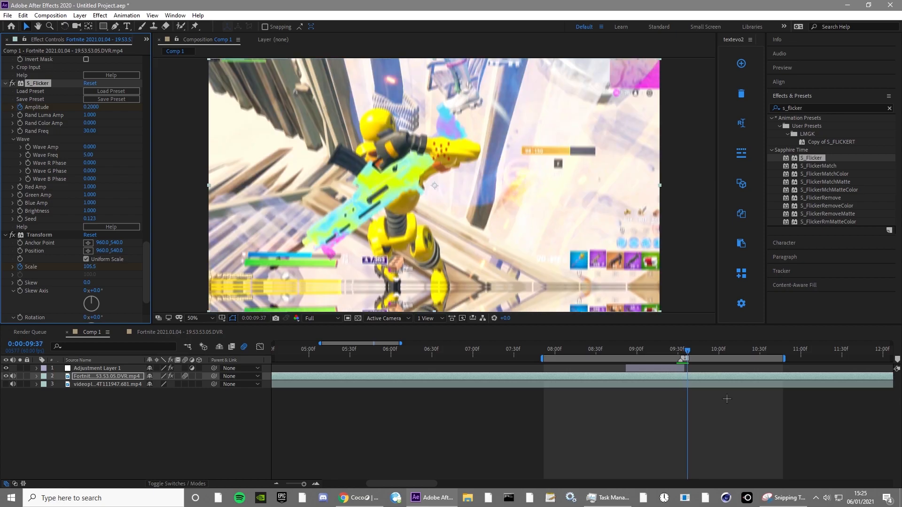
{"action": "key", "text": "Page_Down"}
{"action": "key", "text": "Page_Down"}
{"action": "key", "text": "Page_Down"}
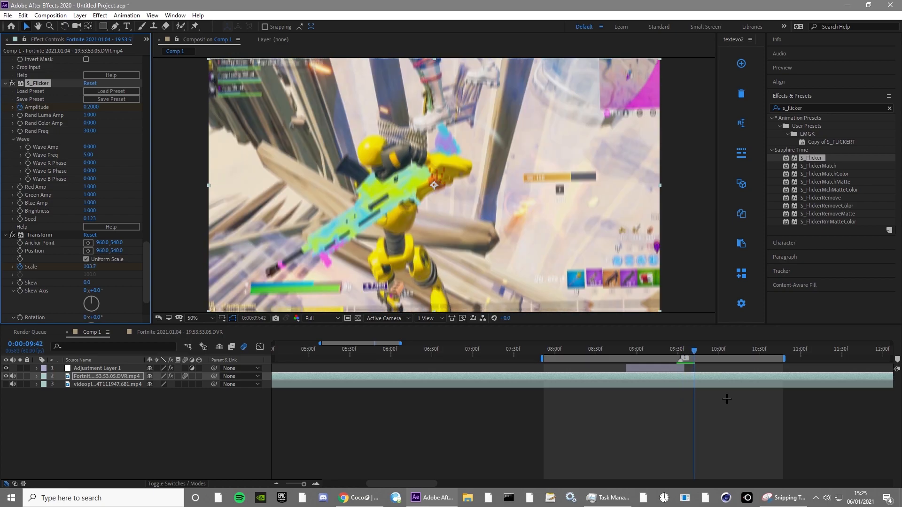
{"action": "key", "text": "u"}
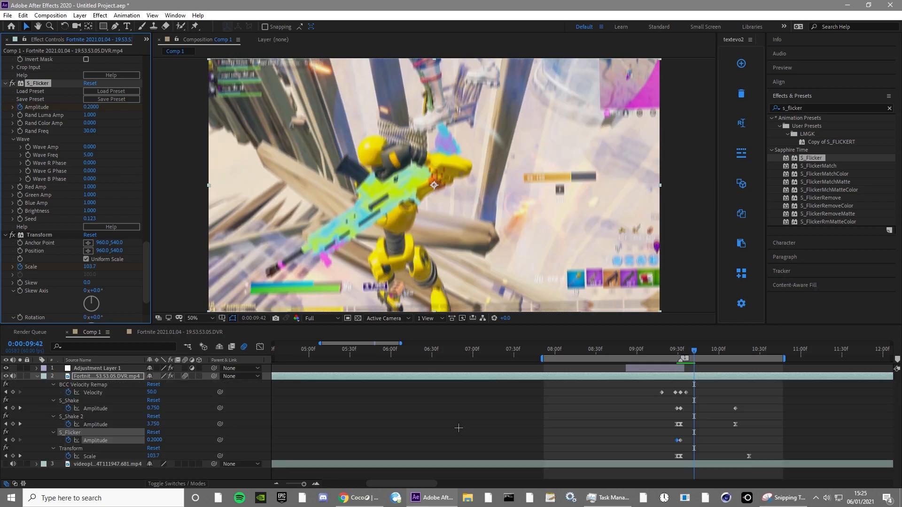
{"action": "left_click", "coordinate": [12, 440]}
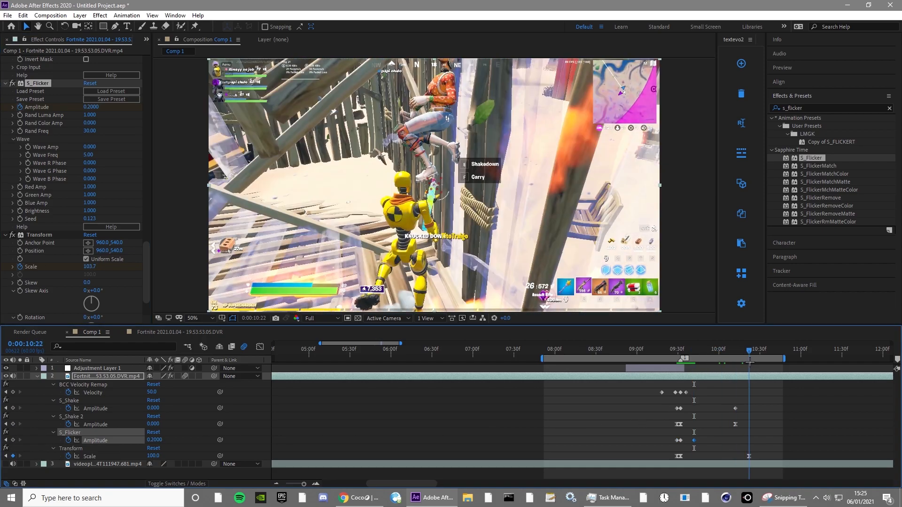
{"action": "left_click", "coordinate": [749, 360]}
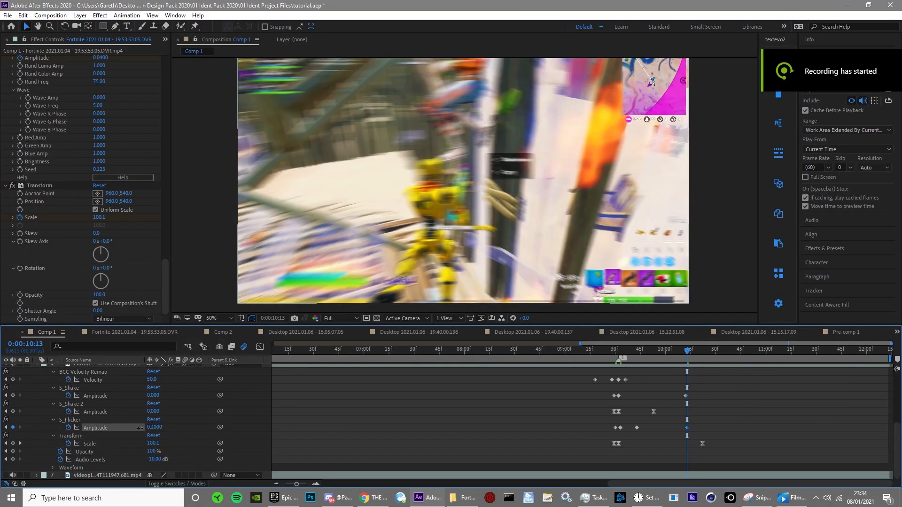
Step: Set the S_Flicker Amplitude keyframes at 0:00:10:13 and 0:00:09:30 to 0
{"action": "left_click_drag", "start_coordinate": [146, 429], "coordinate": [60, 427]}
{"action": "left_click", "coordinate": [6, 427]}
{"action": "left_click", "coordinate": [5, 427]}
{"action": "left_click", "coordinate": [6, 427]}
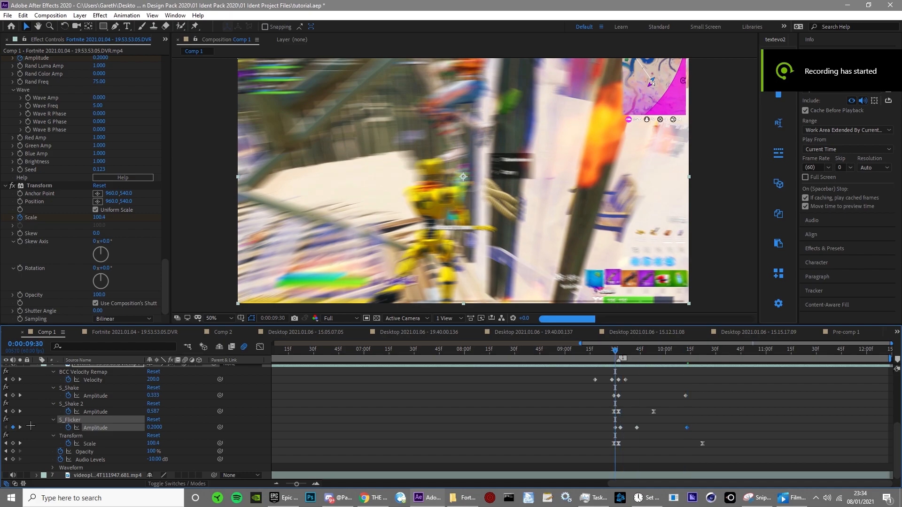
{"action": "left_click_drag", "start_coordinate": [135, 427], "coordinate": [26, 427]}
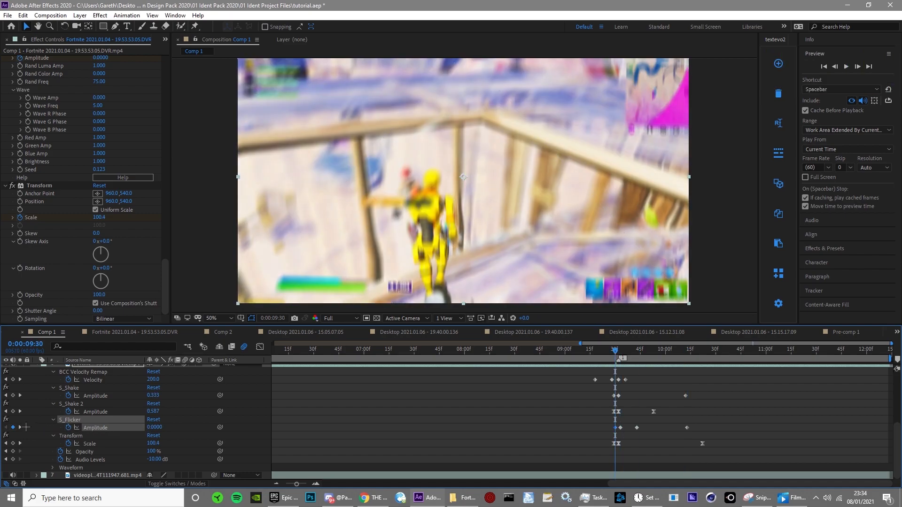
Step: Raise the two middle S_Flicker Amplitude keyframes, at 0:00:09:33 and 0:00:09:43, to 0.5
{"action": "key", "text": "Page_Down"}
{"action": "key", "text": "Page_Down"}
{"action": "key", "text": "Page_Down"}
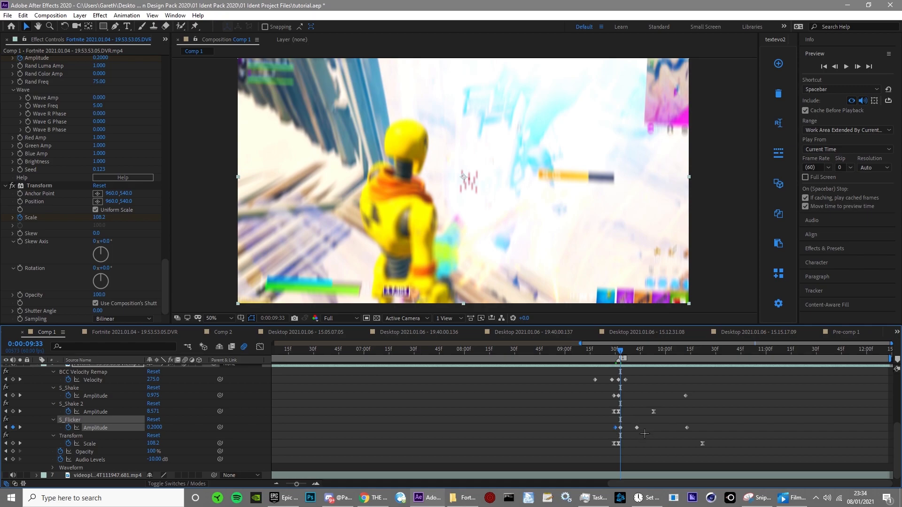
{"action": "type", "text": "0.5"}
{"action": "key", "text": "Return"}
{"action": "left_click", "coordinate": [20, 427]}
{"action": "left_click", "coordinate": [155, 428]}
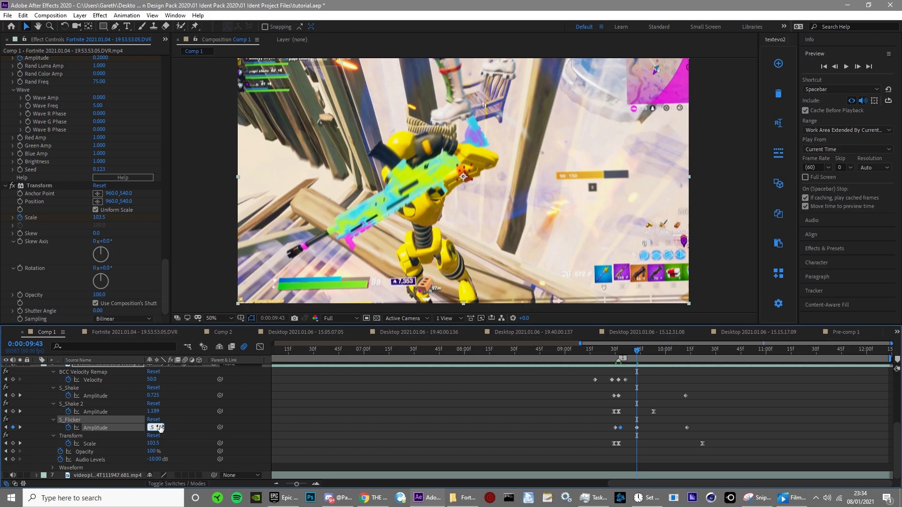
{"action": "type", "text": "0.5"}
{"action": "key", "text": "Return"}
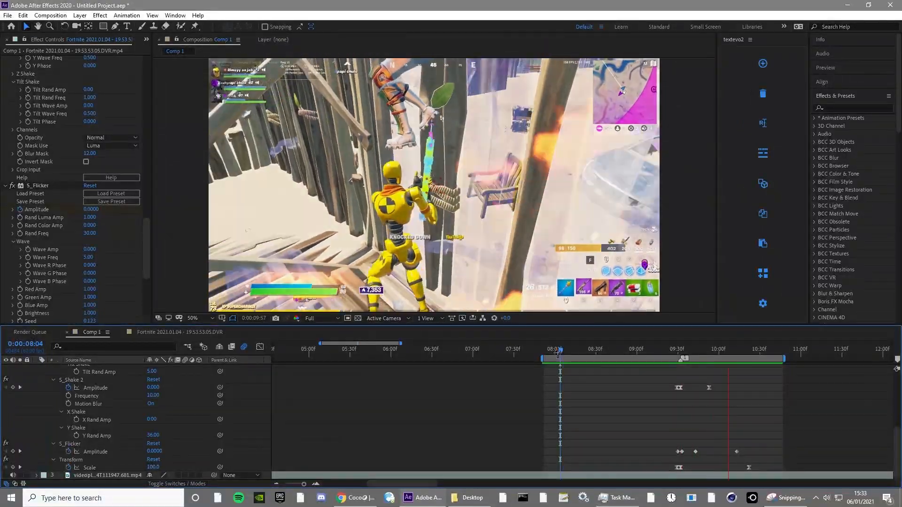
Step: Try an S_Flicker Rand Freq of 45 and preview the beat drop from 0:00:07:58
{"action": "key", "text": "space"}
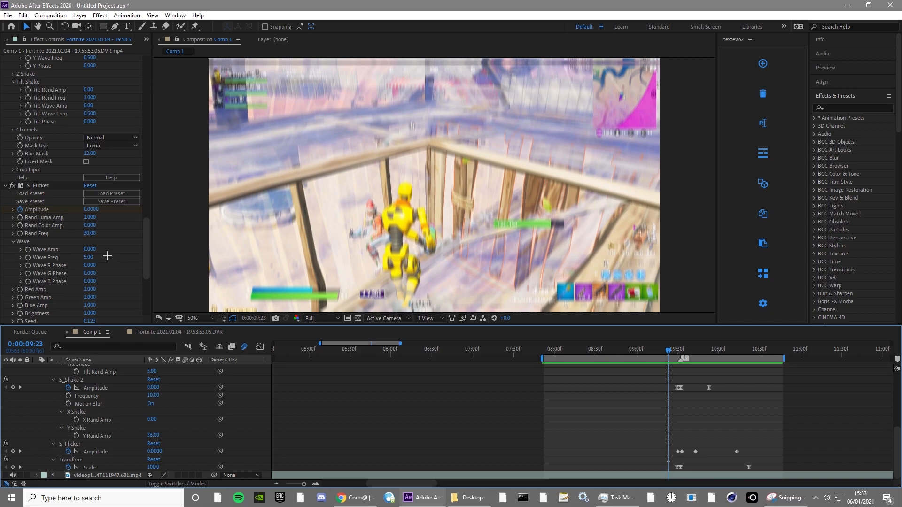
{"action": "left_click", "coordinate": [90, 234]}
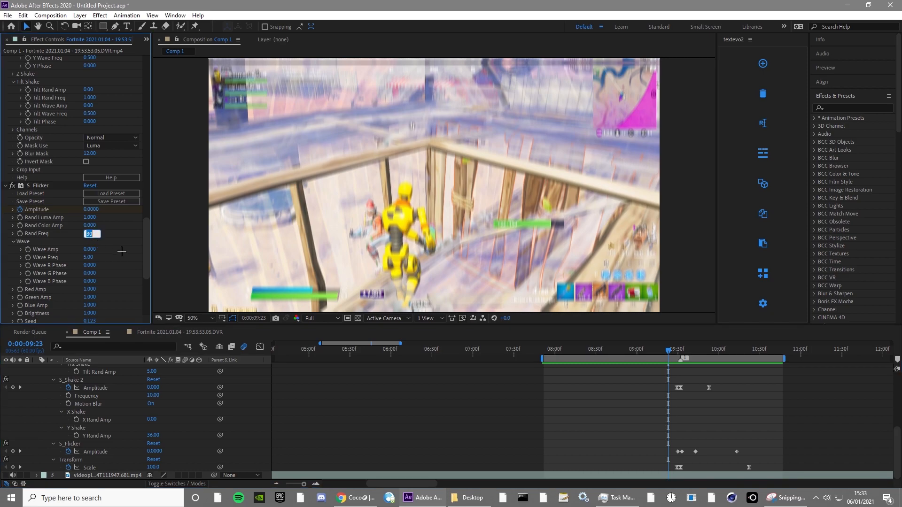
{"action": "type", "text": "45"}
{"action": "key", "text": "Return"}
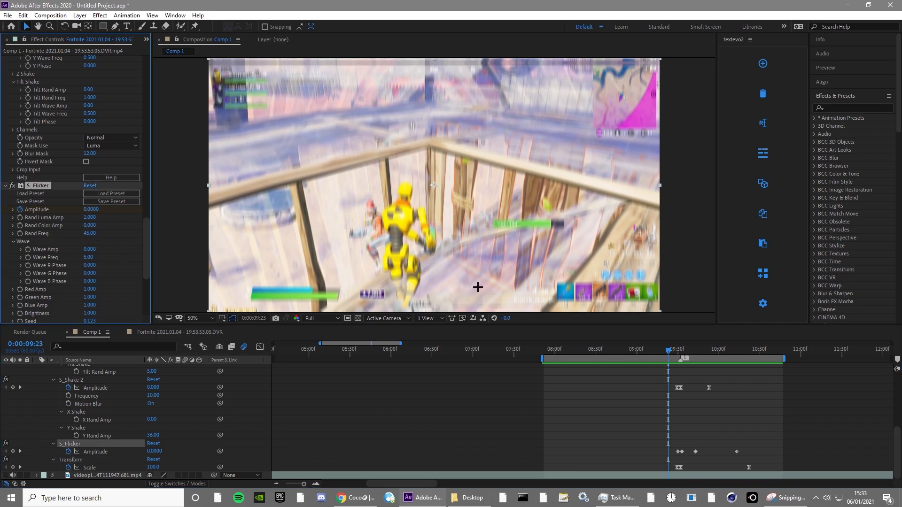
{"action": "left_click", "coordinate": [552, 352]}
{"action": "key", "text": "space"}
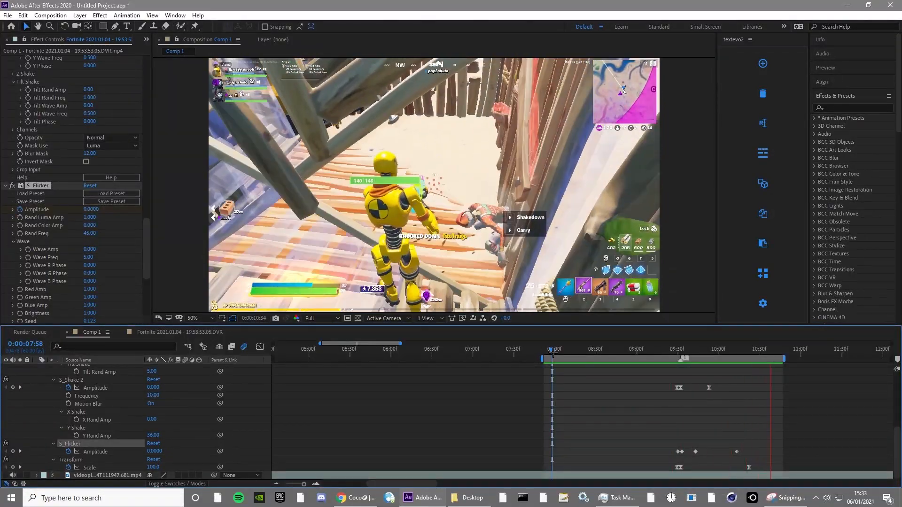
{"action": "key", "text": "space"}
Step: Set S_Flicker's Rand Freq to 75 and preview the flicker over the beat drop
{"action": "left_click", "coordinate": [90, 233]}
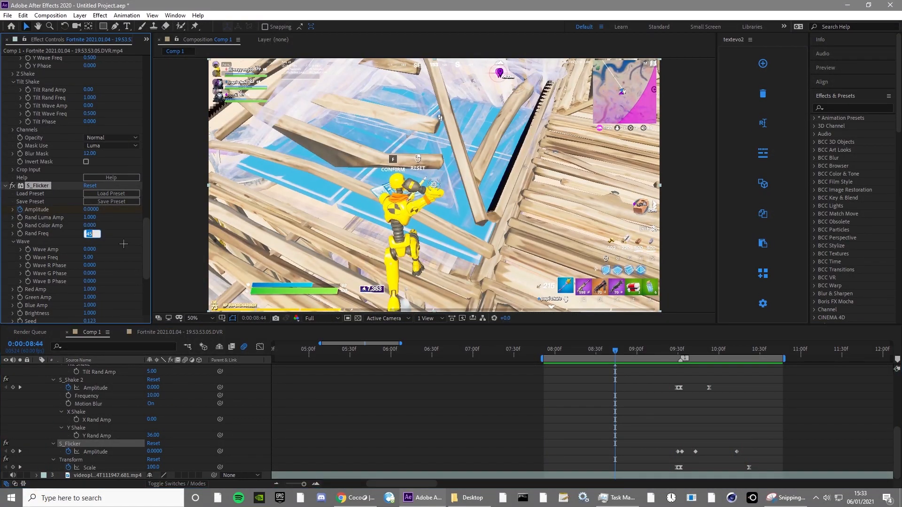
{"action": "key", "text": "Return"}
{"action": "key", "text": "space"}
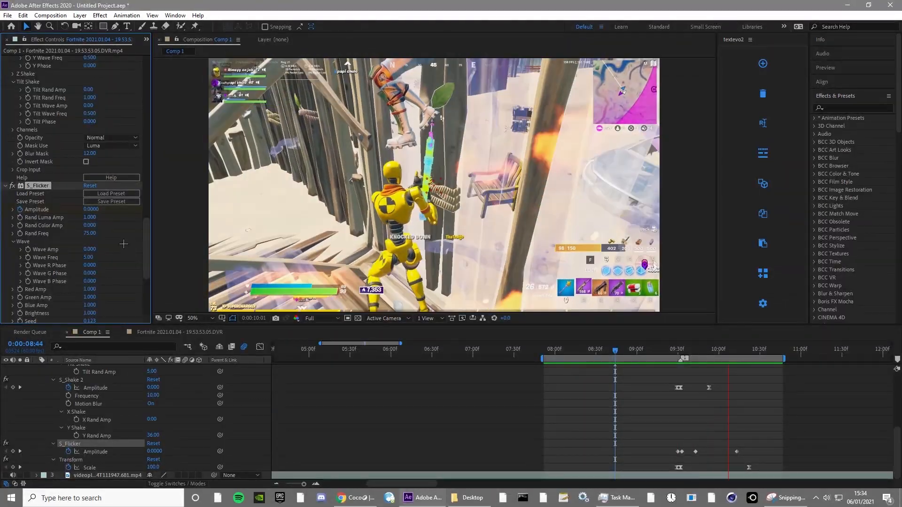
{"action": "key", "text": "space"}
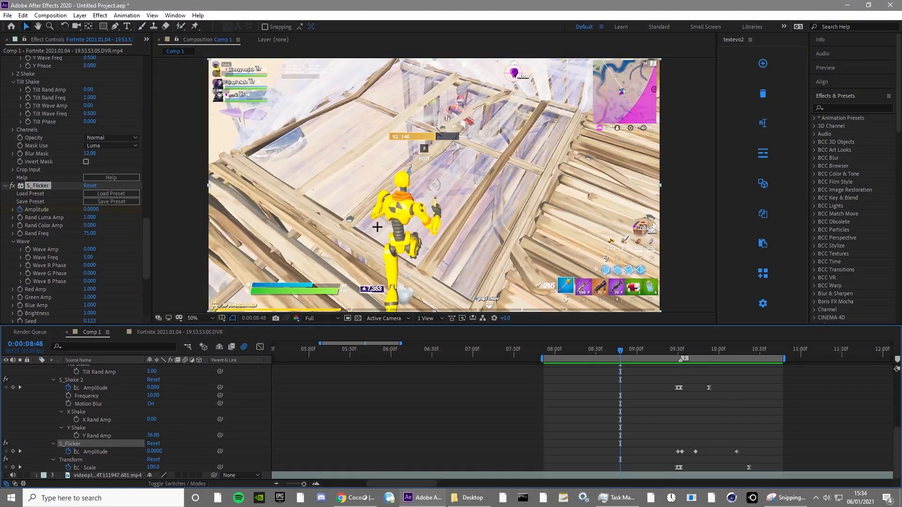